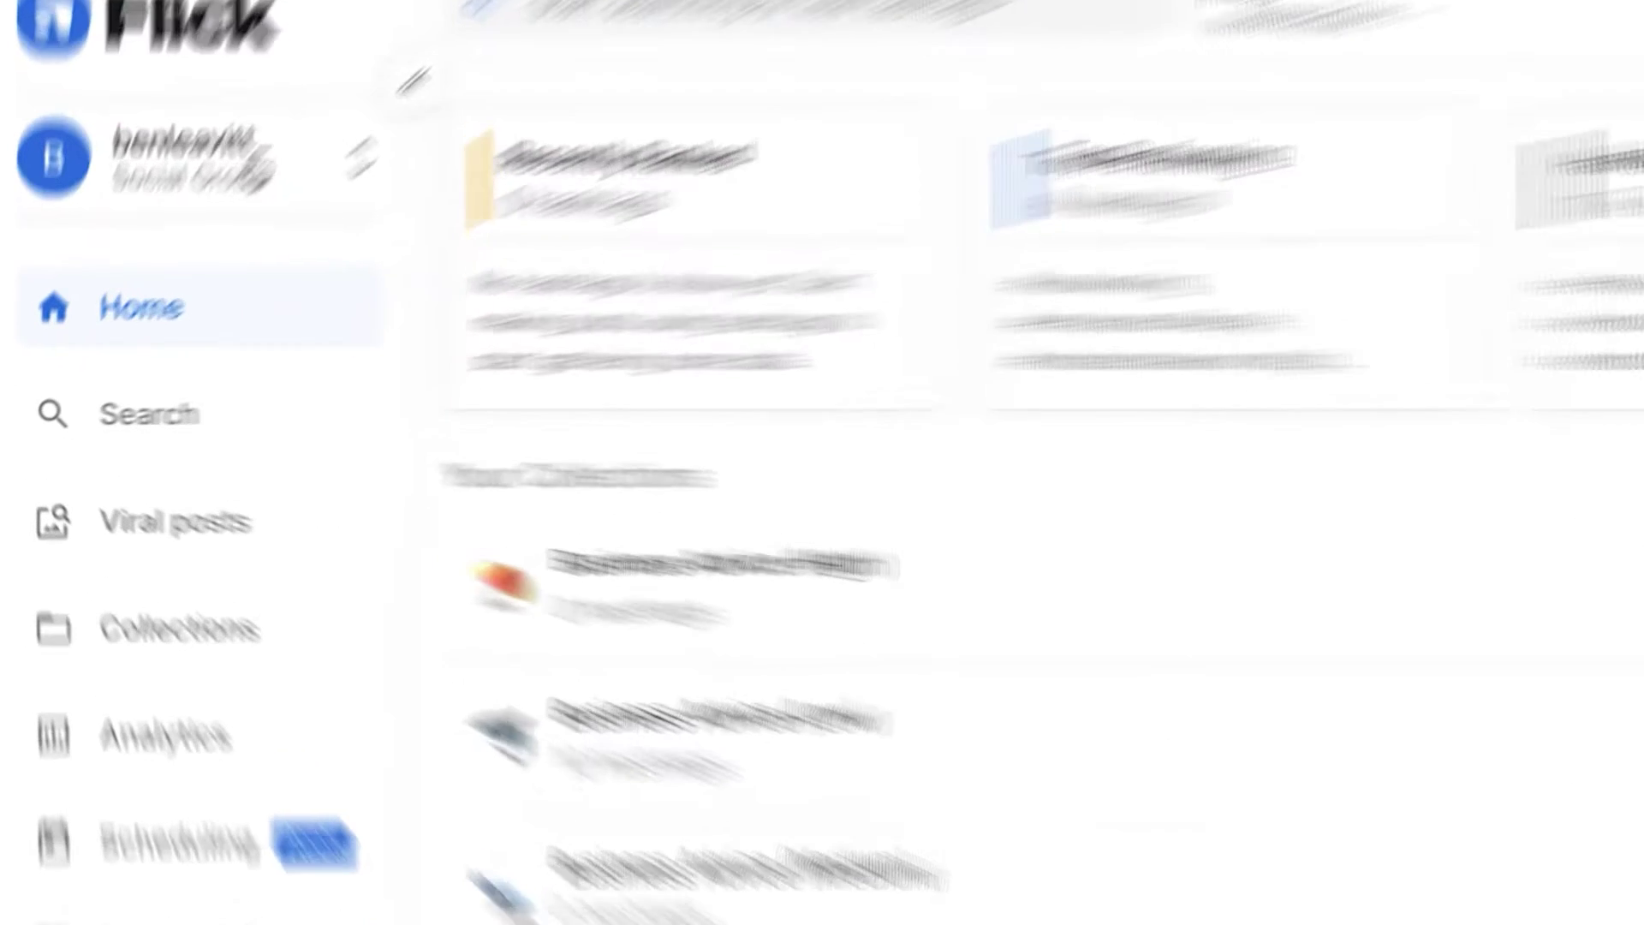
Review the social groups and their linked Instagram, Facebook and TikTok accounts, then close the overview
click(162, 272)
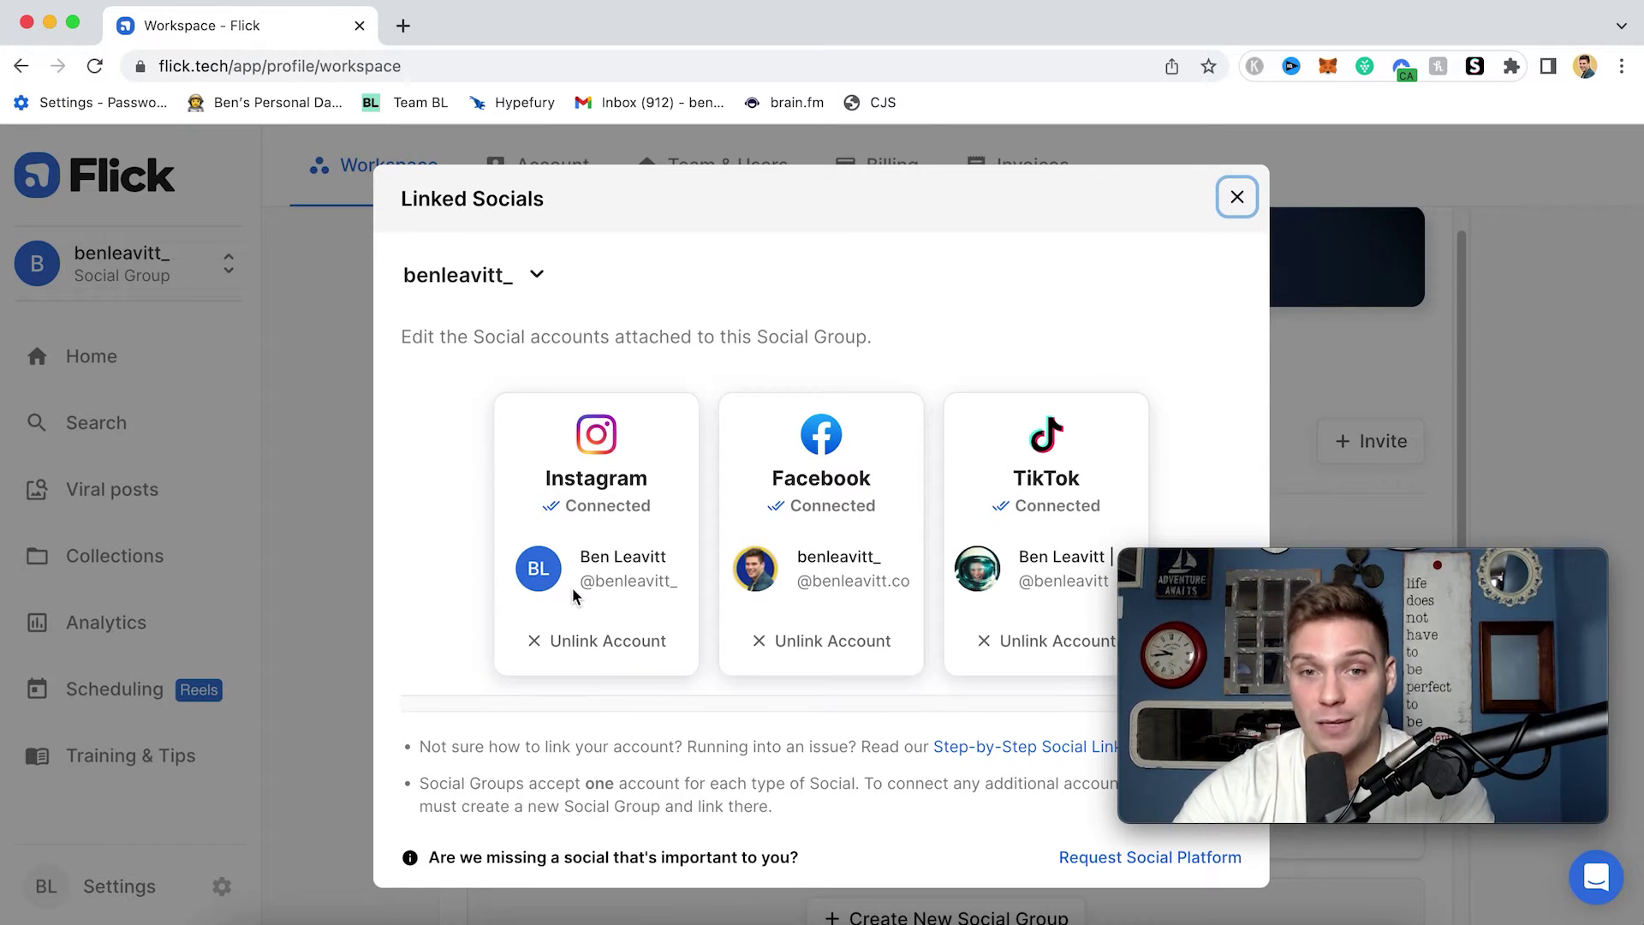
click(1236, 197)
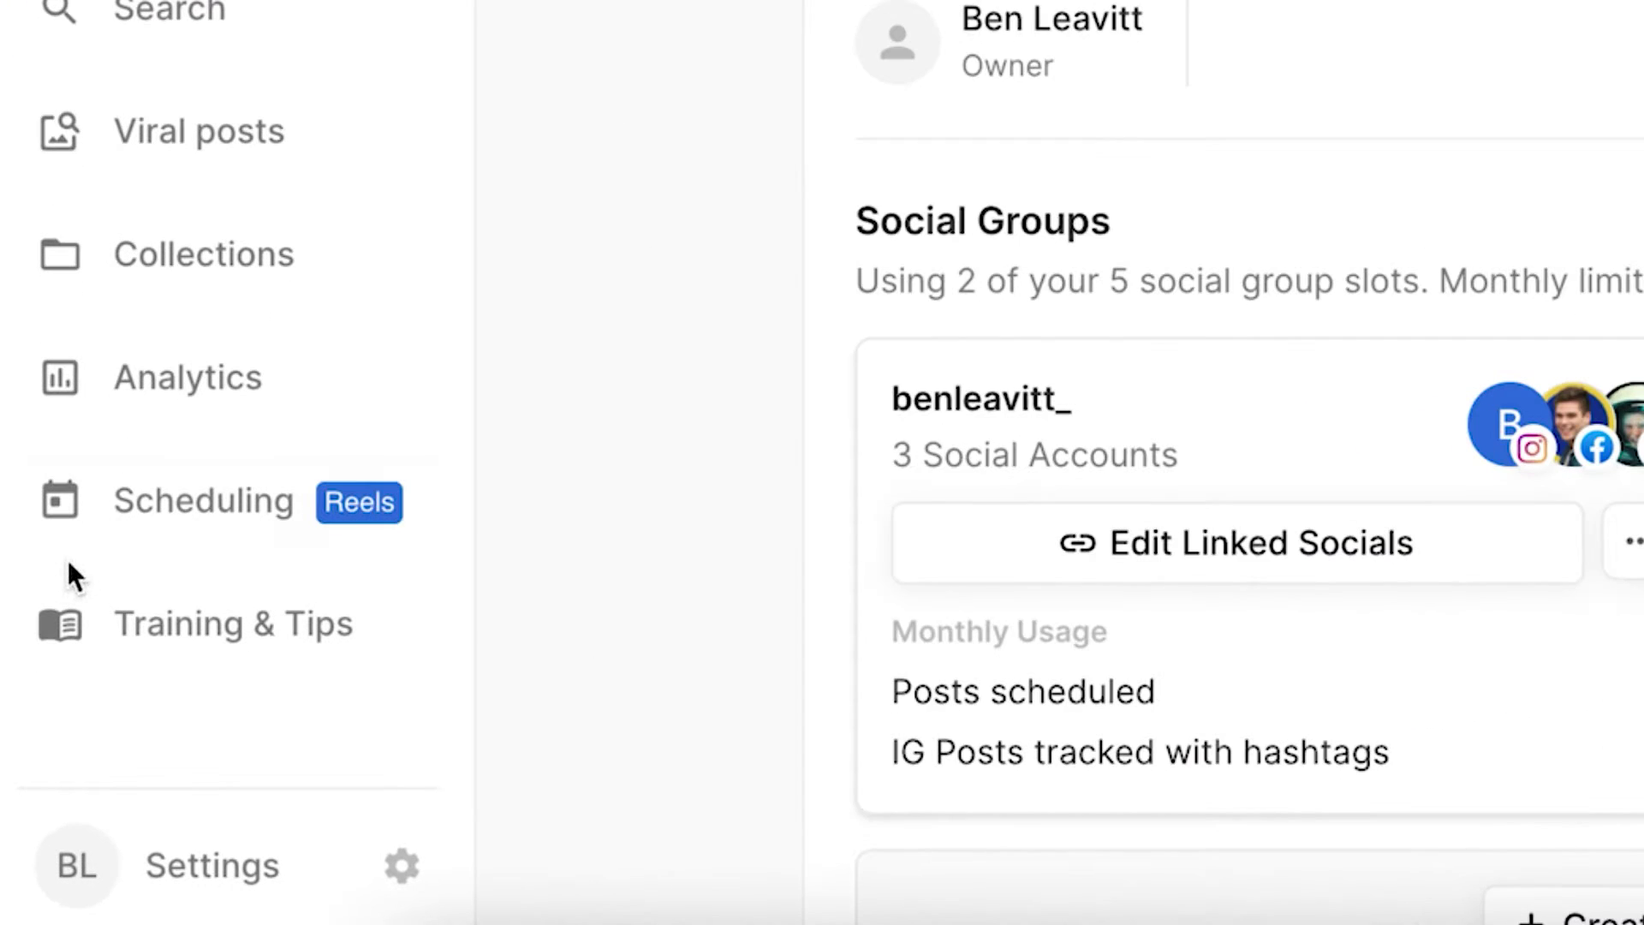
Open the Nov 13–19 scheduling calendar and browse the All Uploads grid in the Media Library
mouse_move(330, 507)
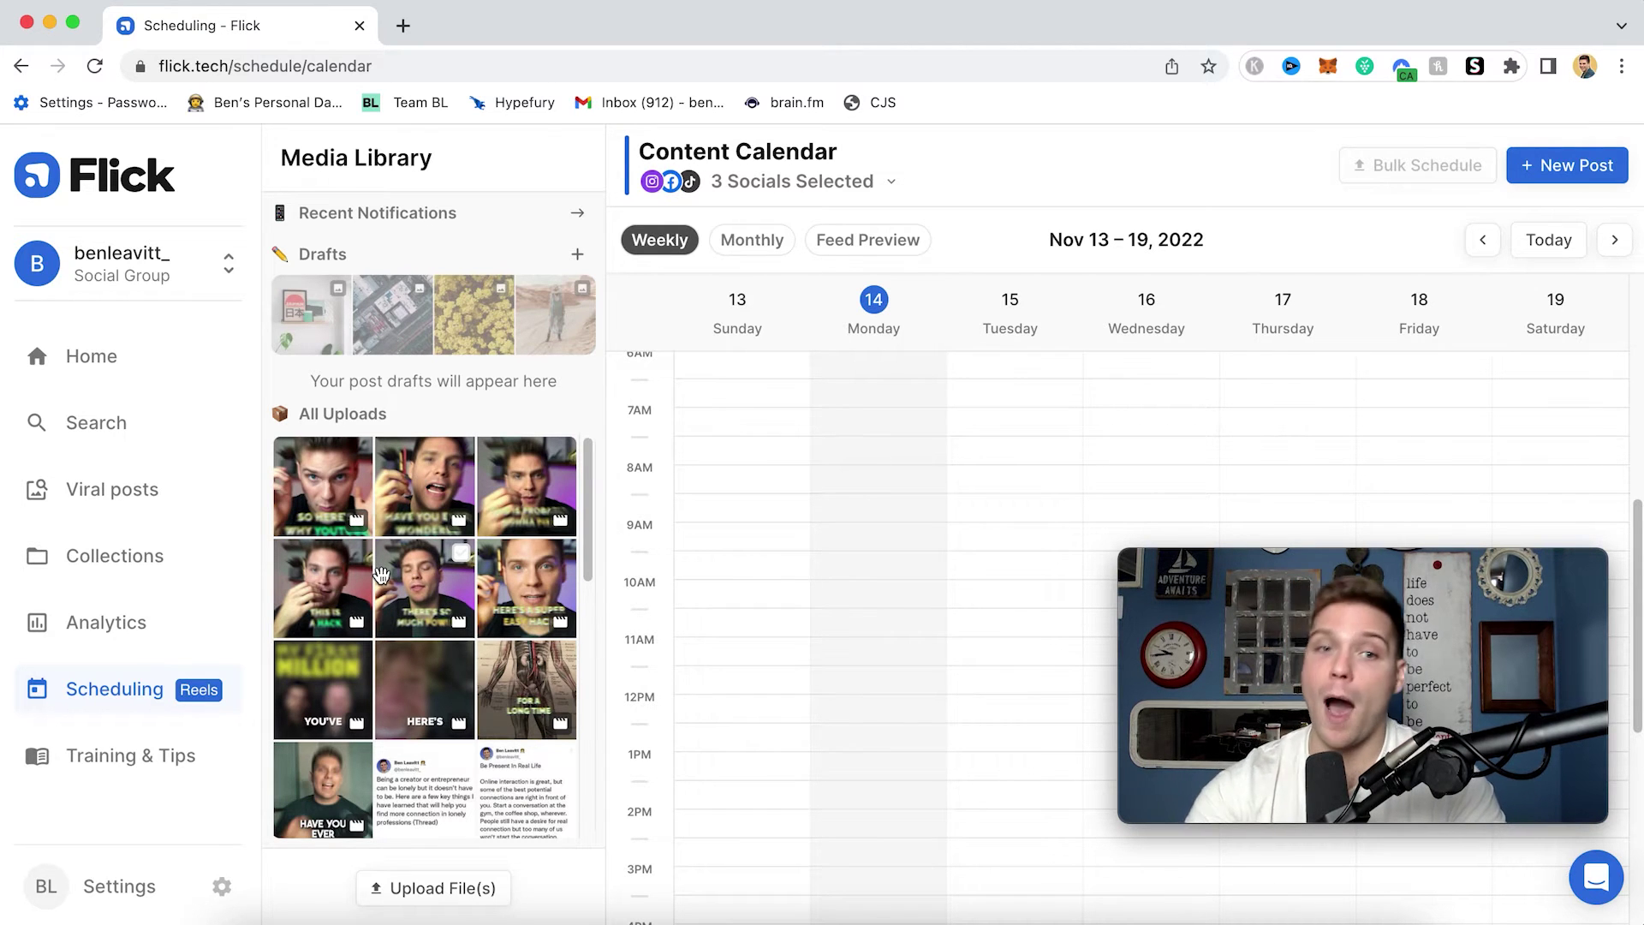
scroll(454, 621, down, 1)
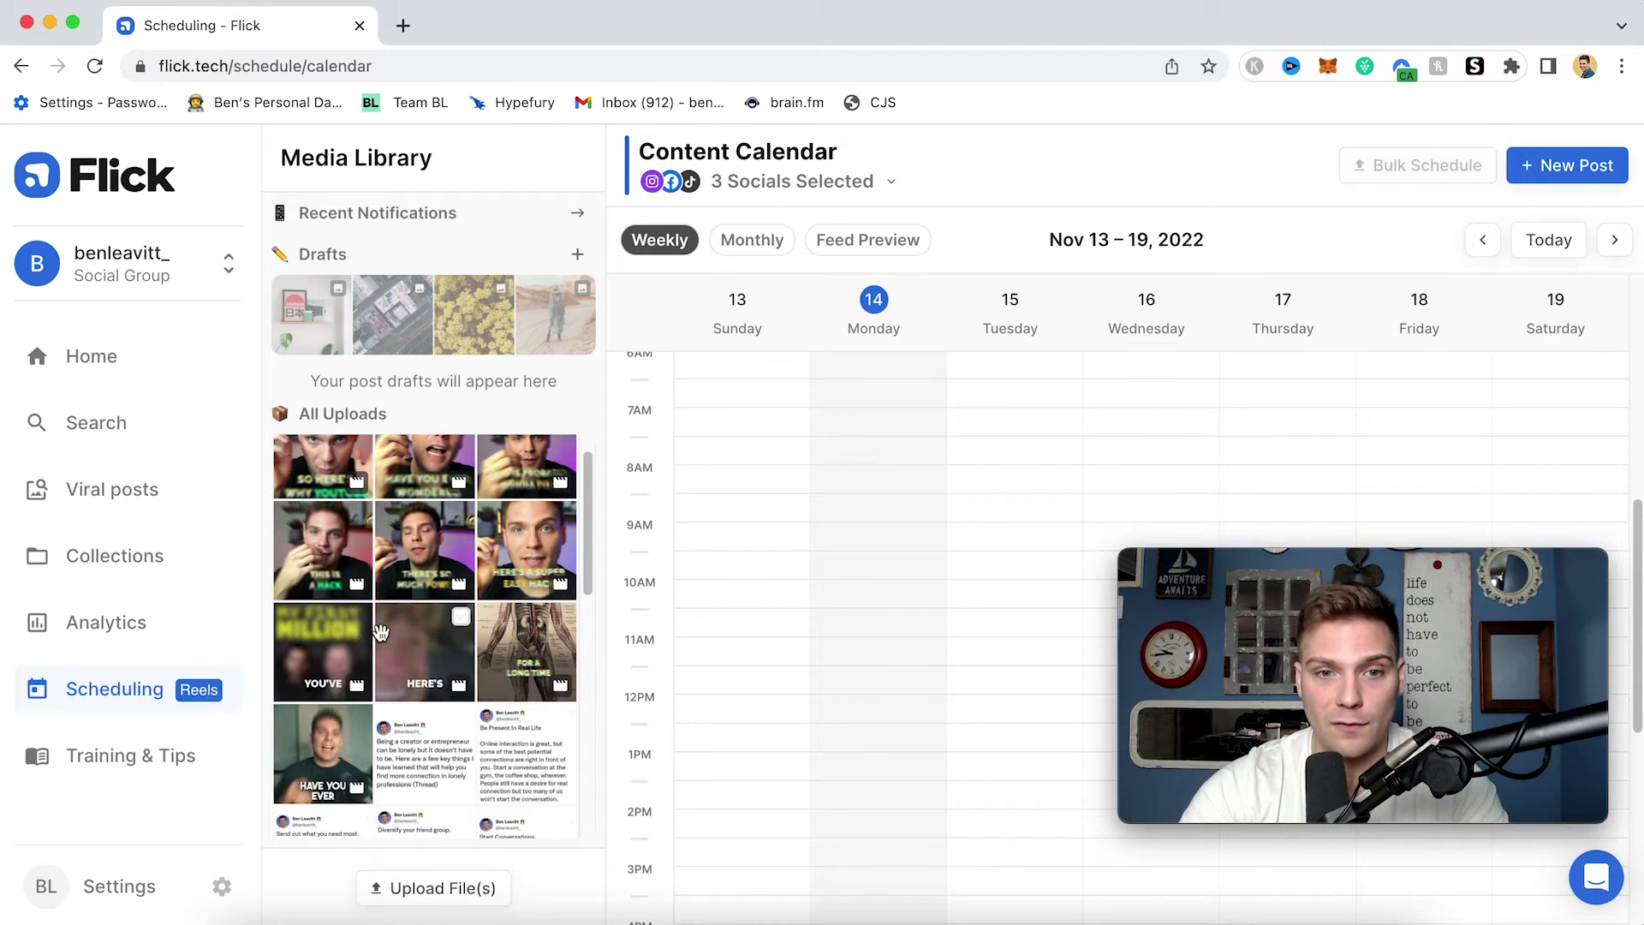
scroll(422, 644, up, 1)
scroll(437, 668, down, 5)
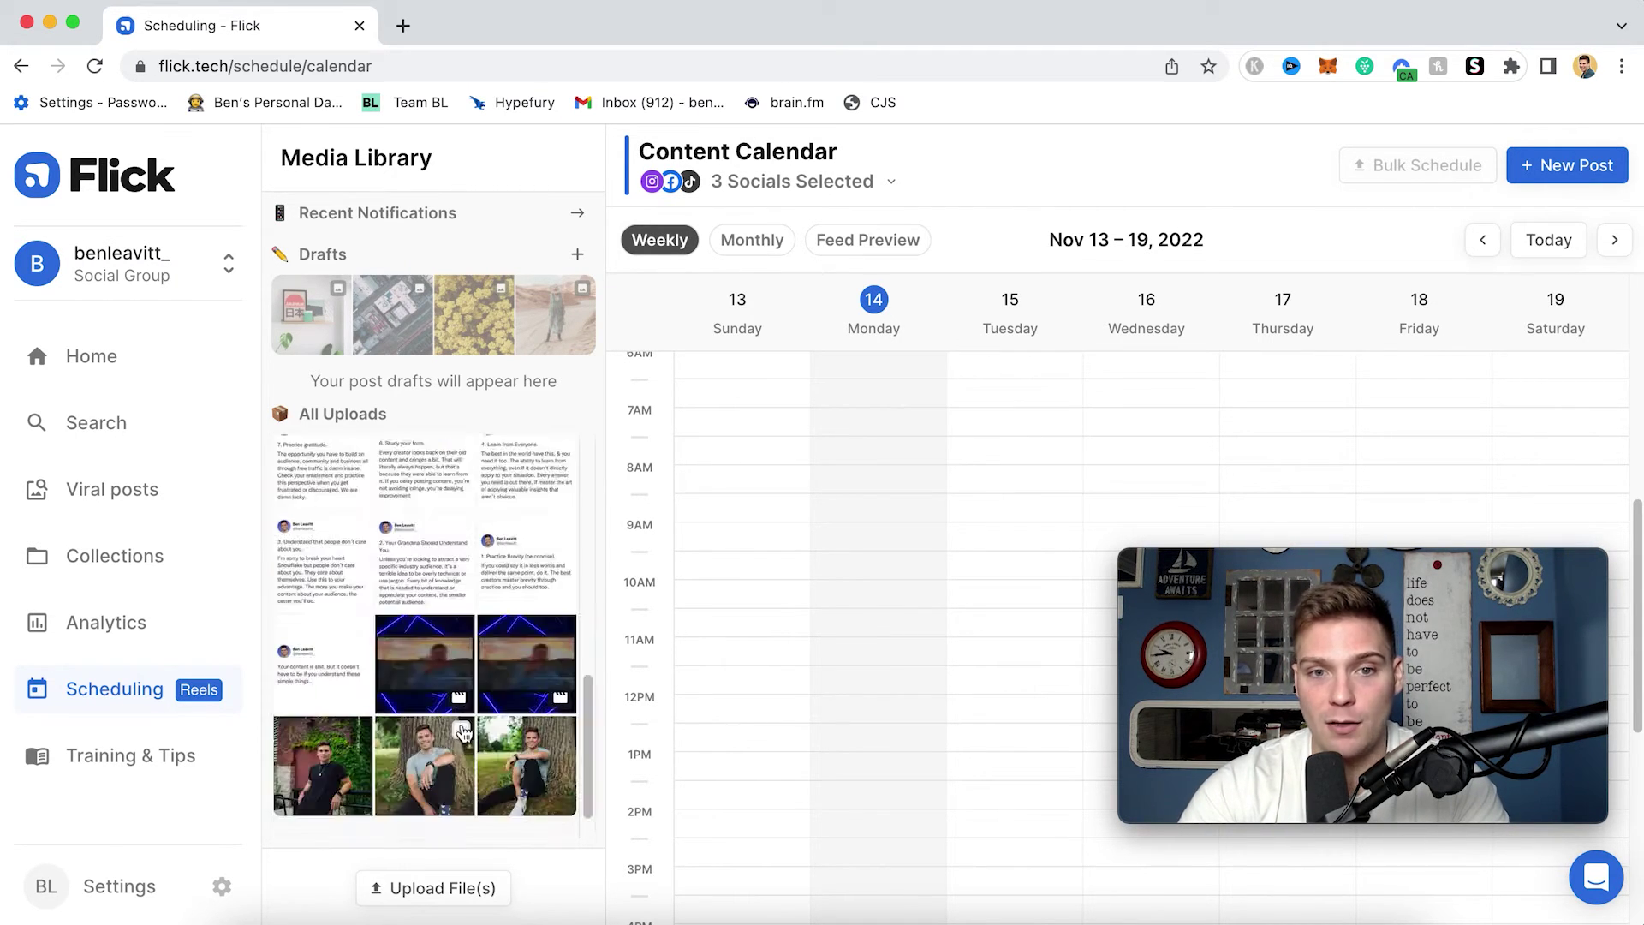
scroll(458, 695, up, 5)
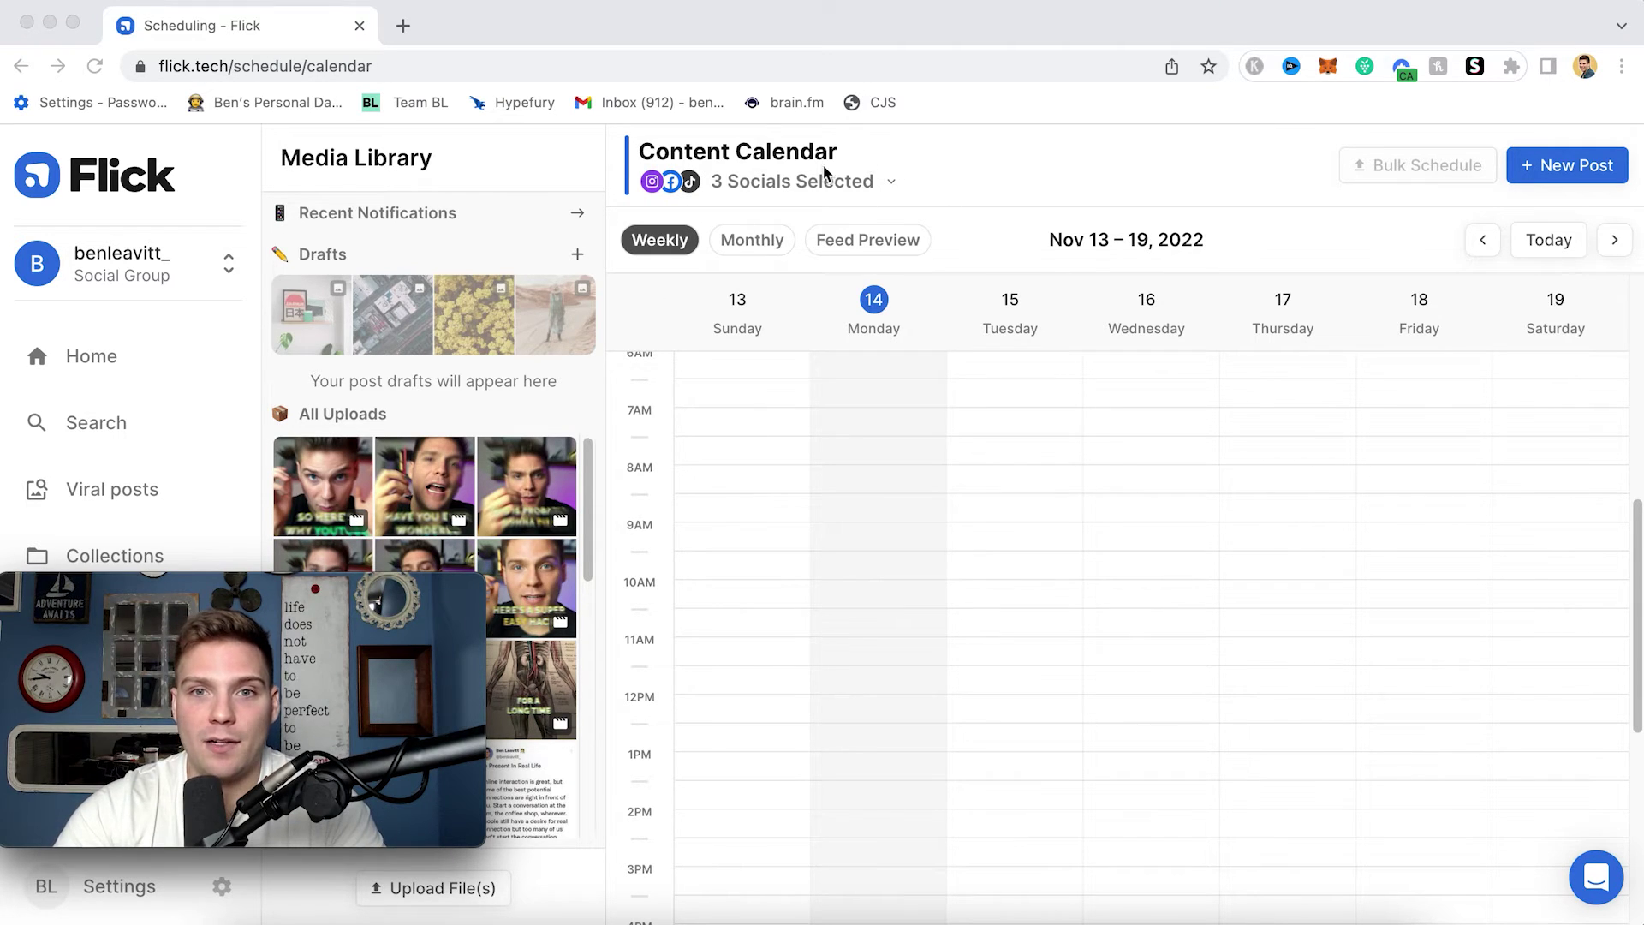
click(923, 185)
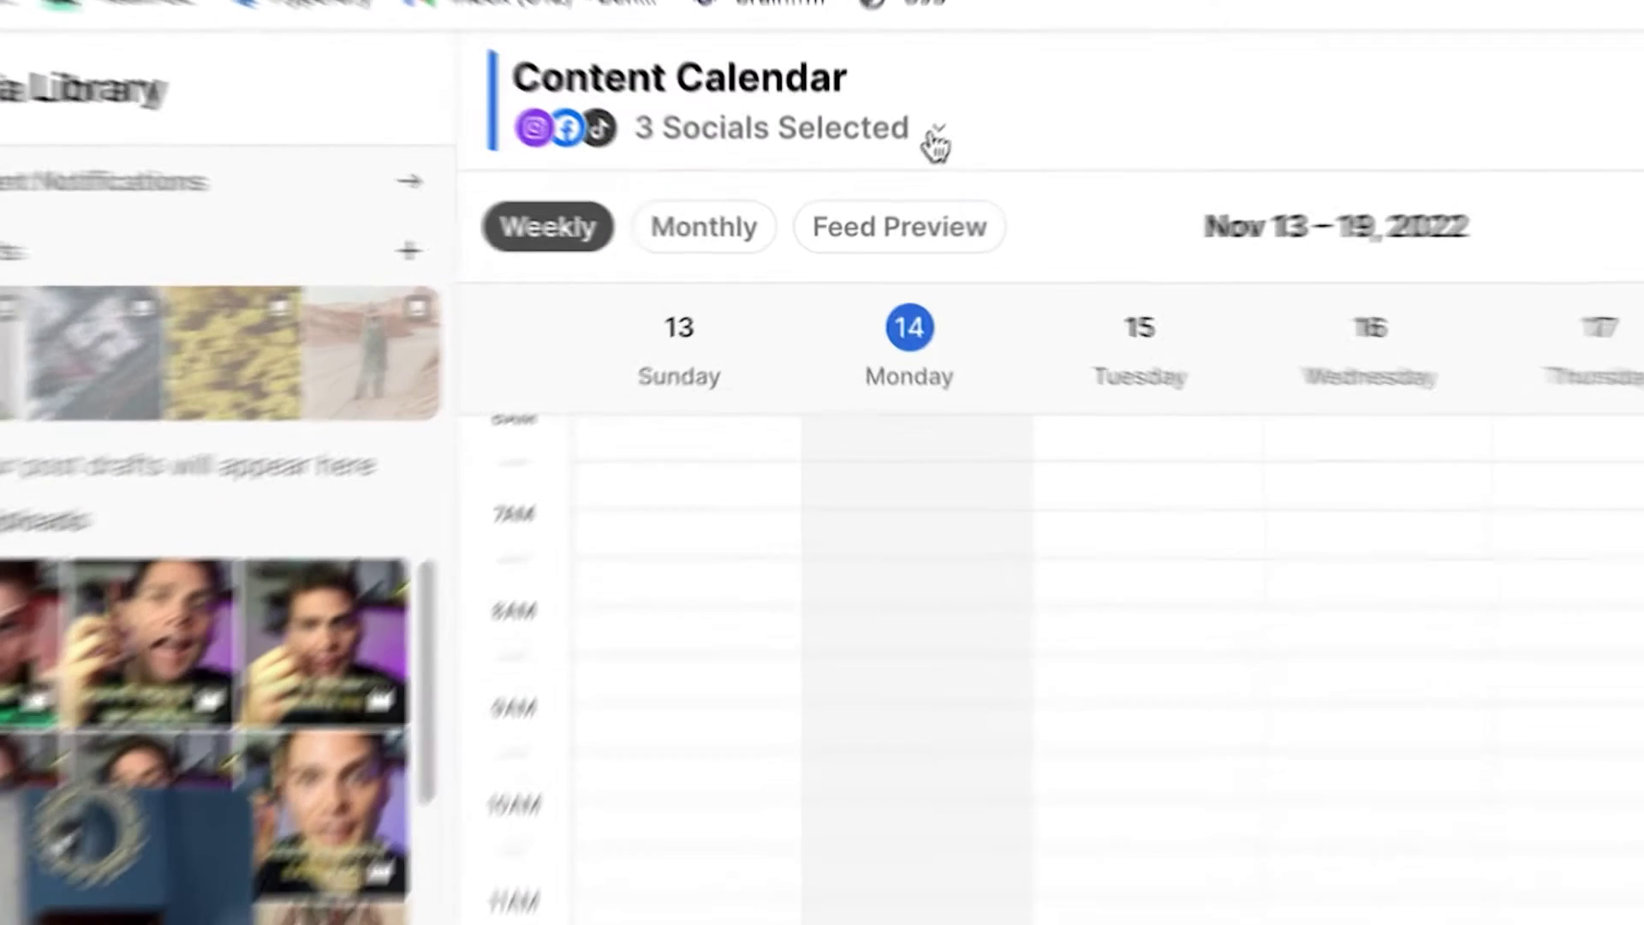
Uncheck TikTok and Facebook so the calendar shows only the Instagram account
click(937, 139)
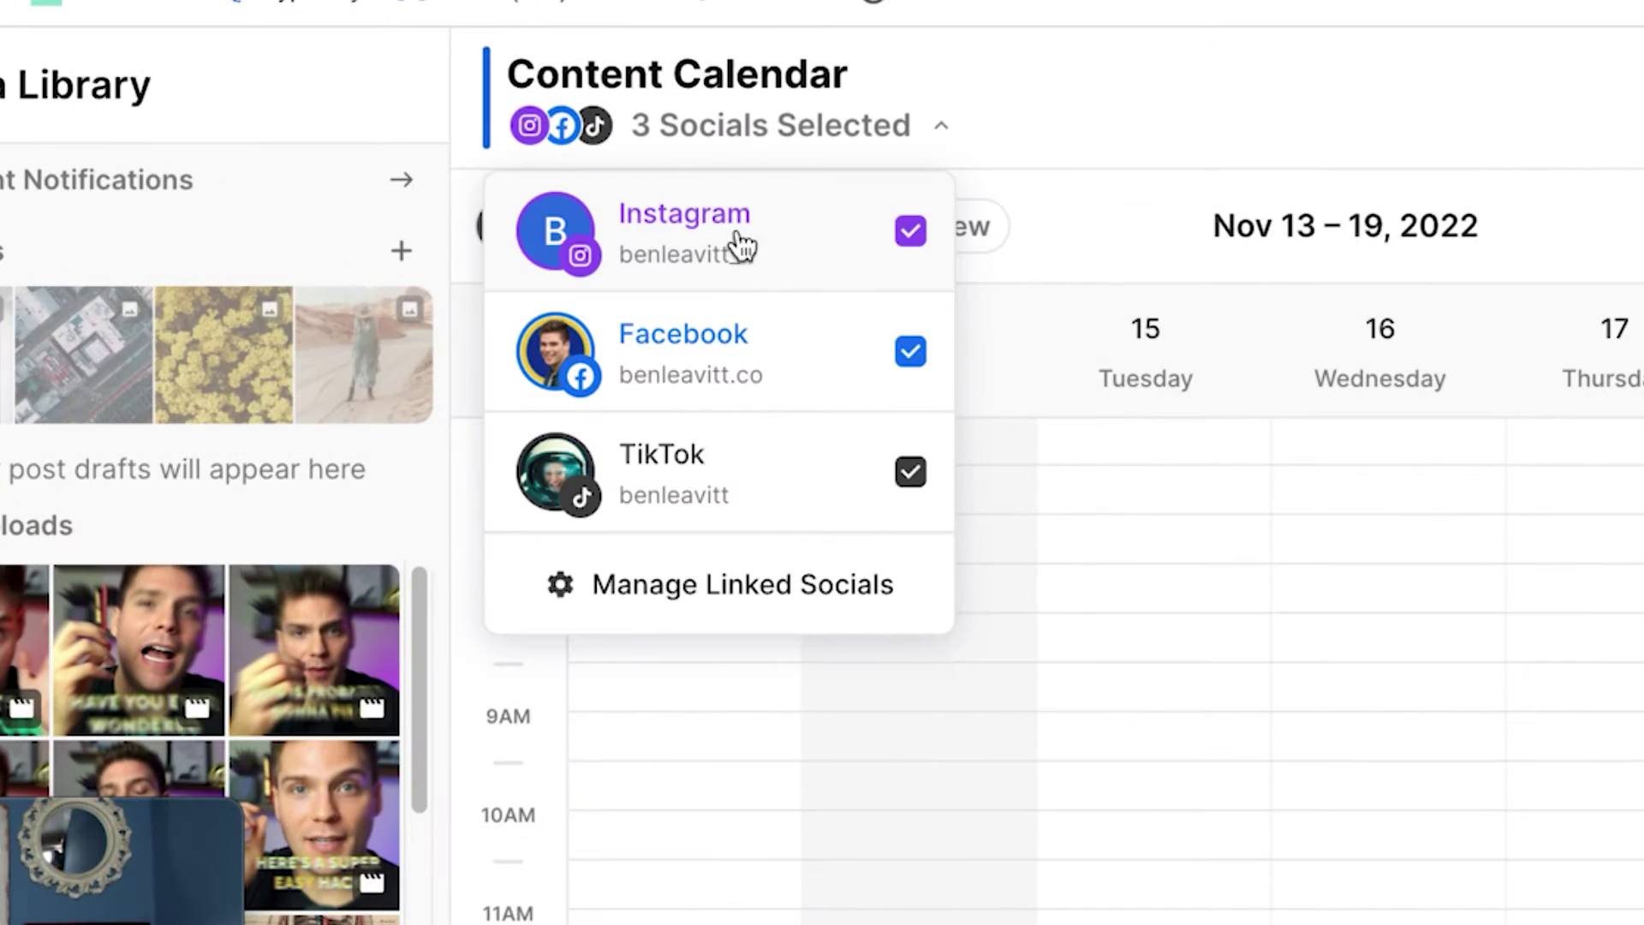
click(914, 480)
click(913, 358)
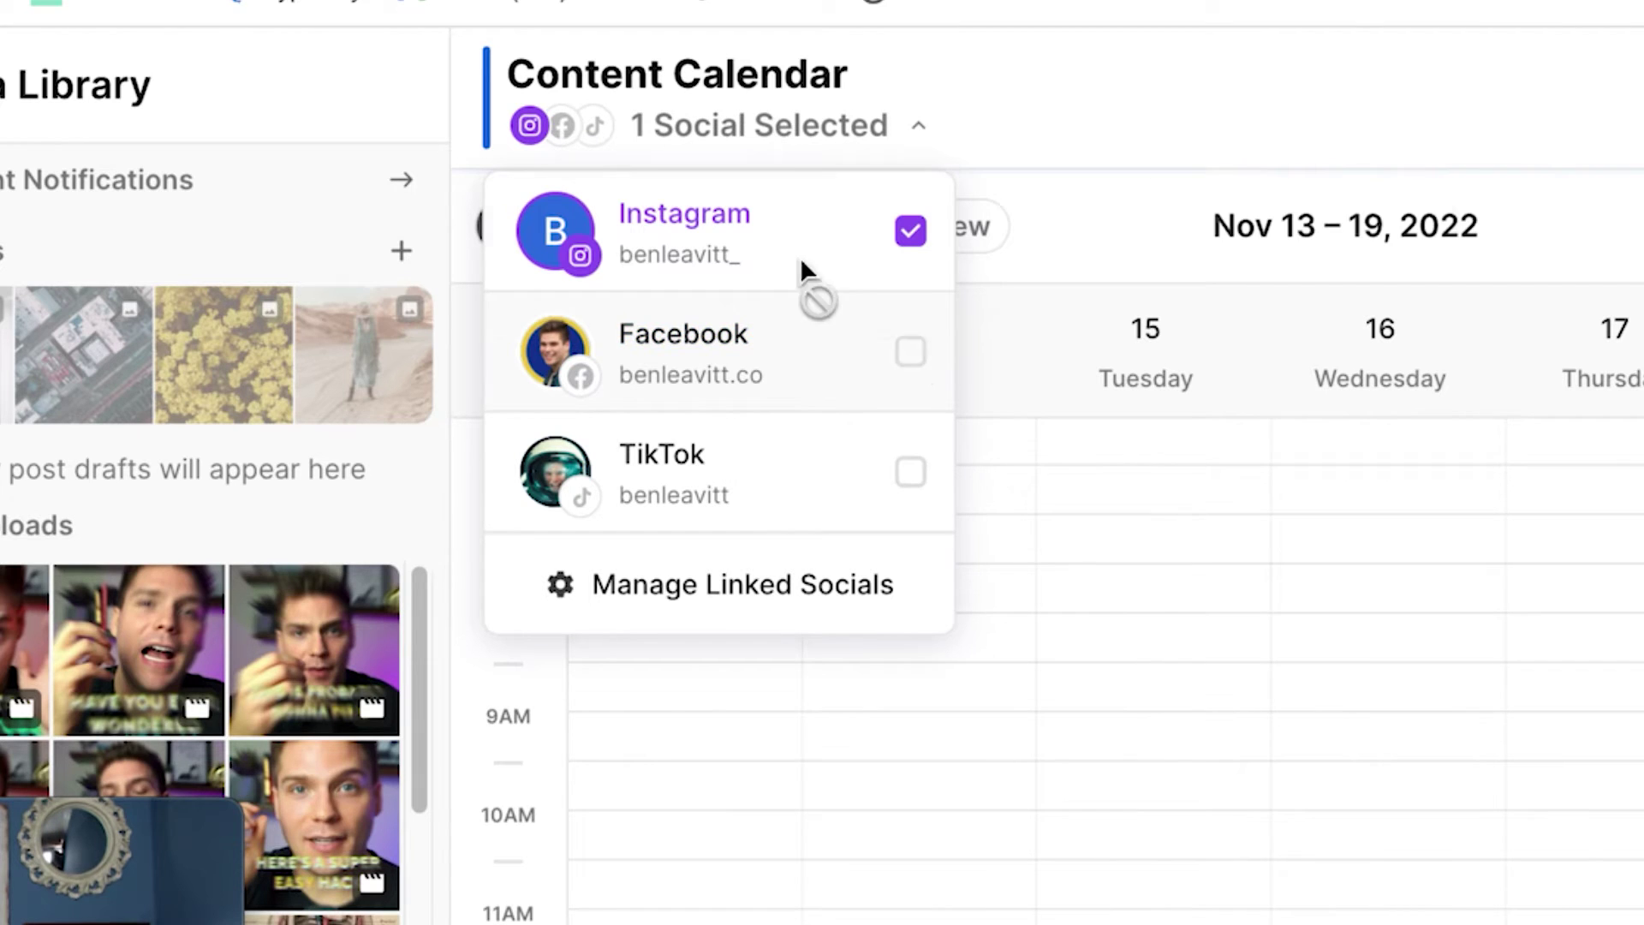
mouse_move(846, 283)
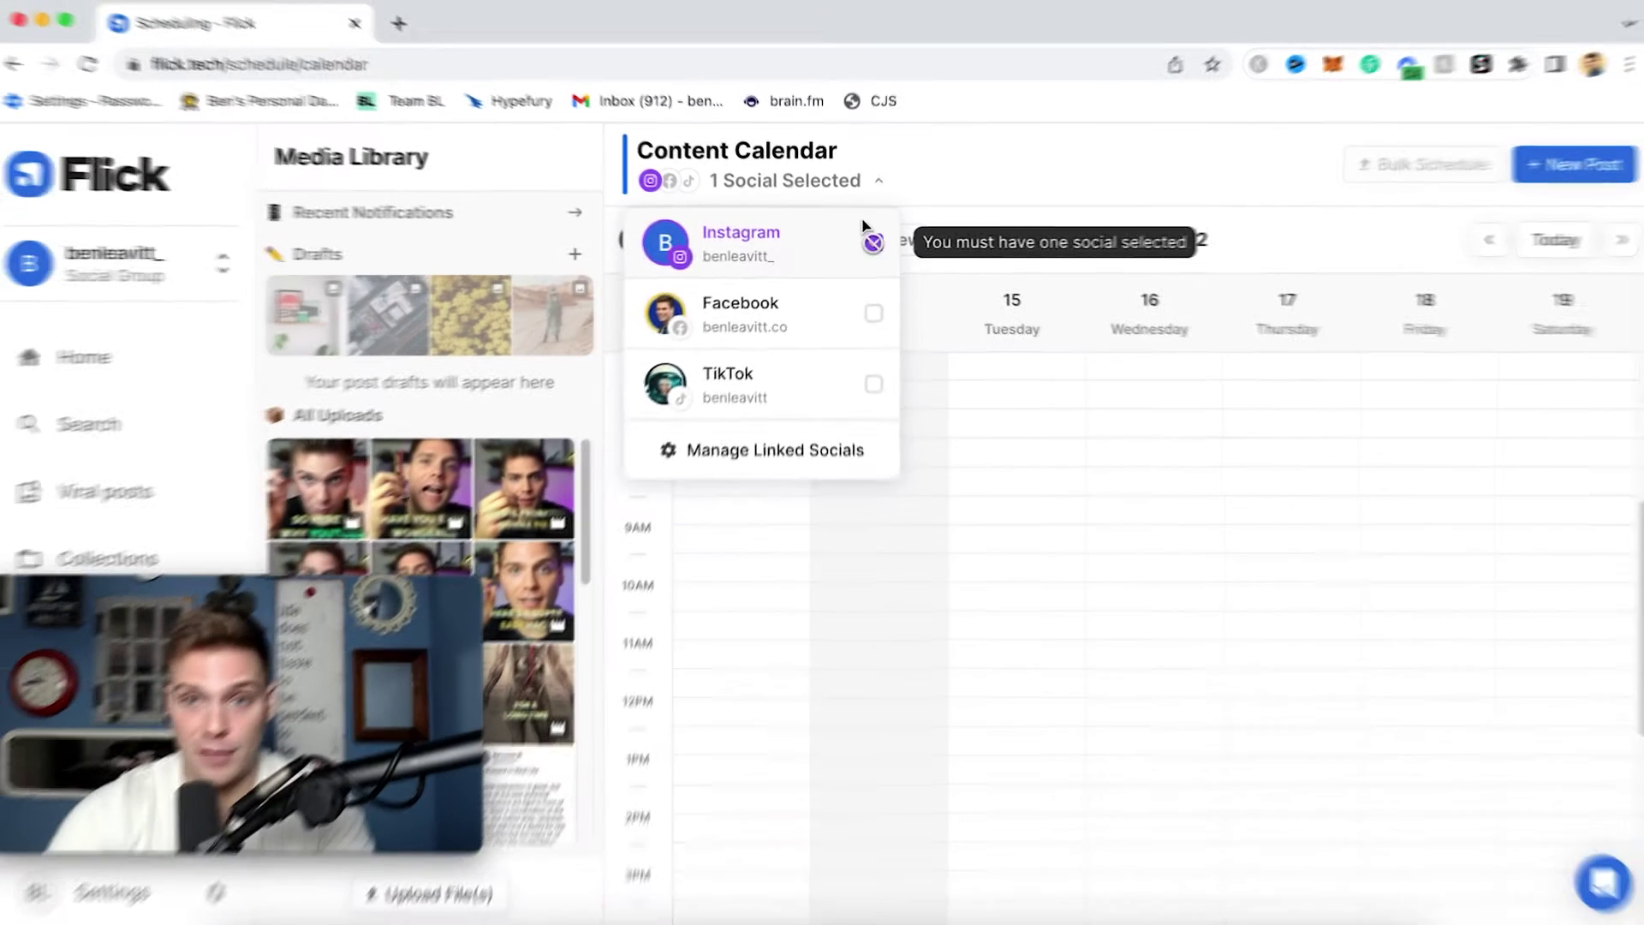
click(852, 540)
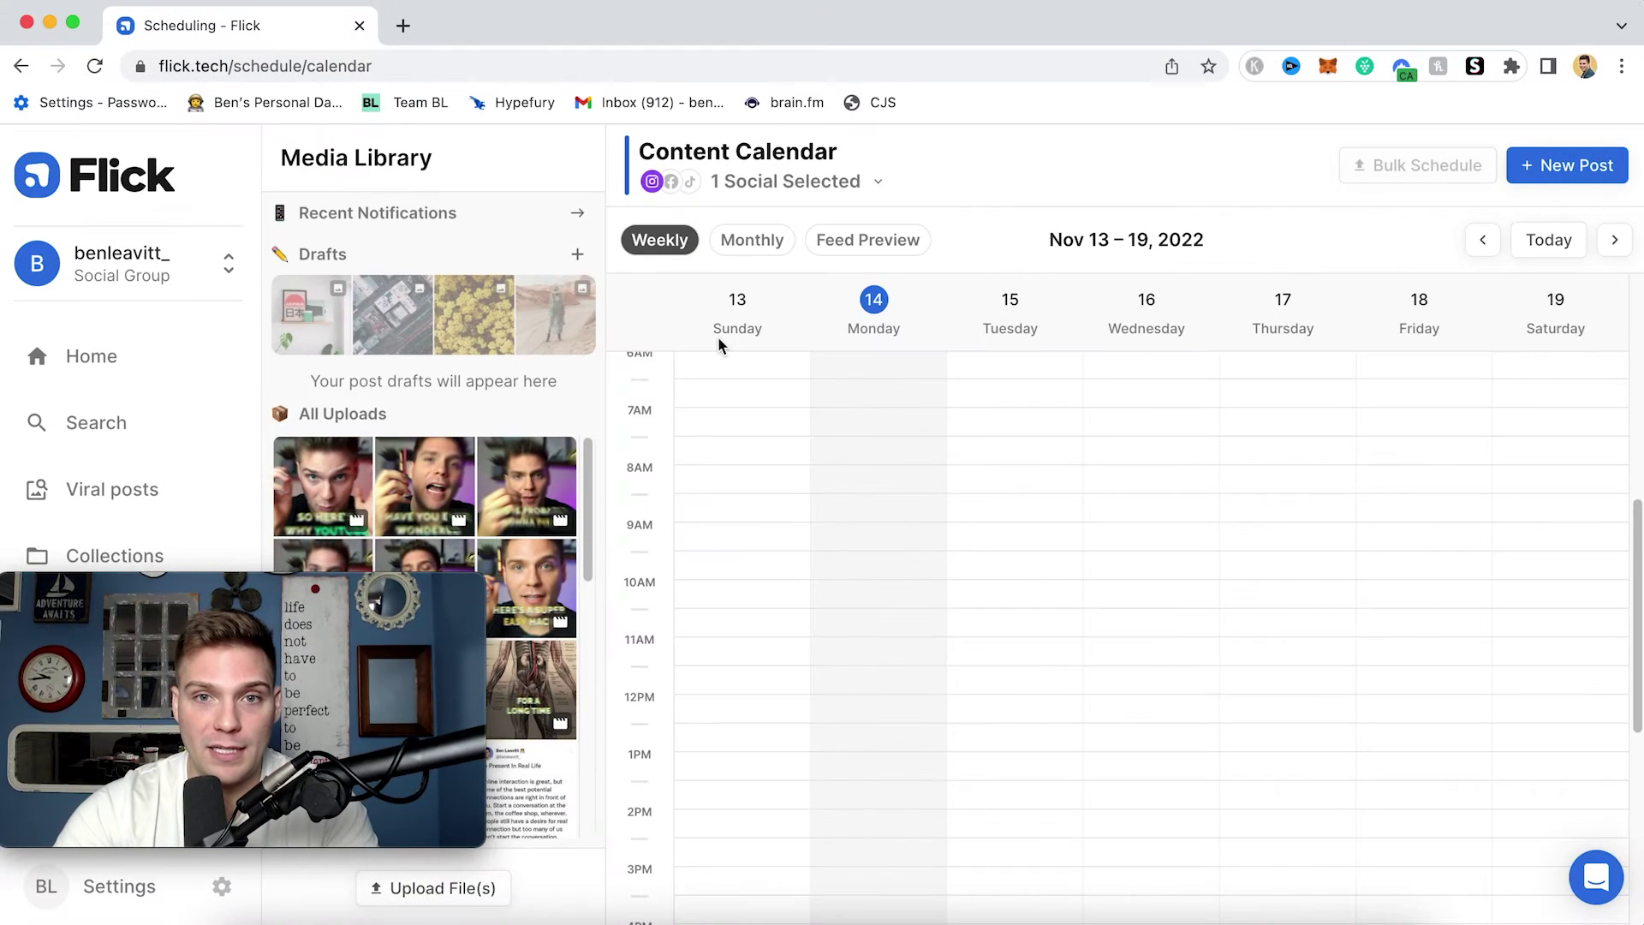
Switch to the Monthly view, preview the Instagram feed, then return to the November 2022 month
click(752, 240)
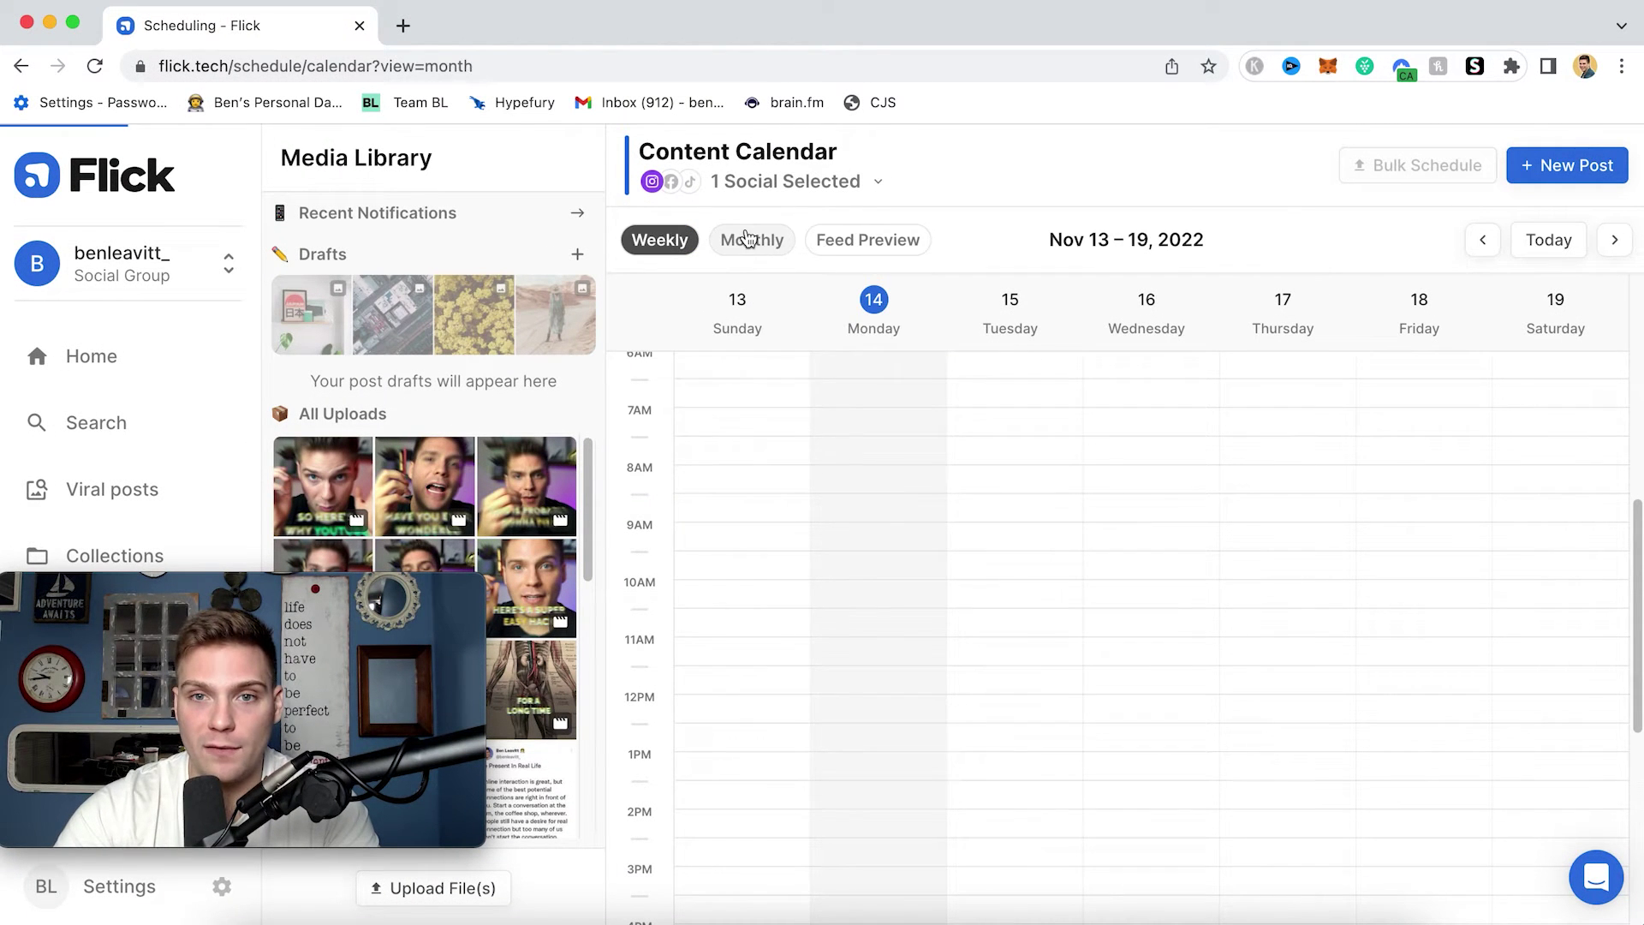
click(870, 240)
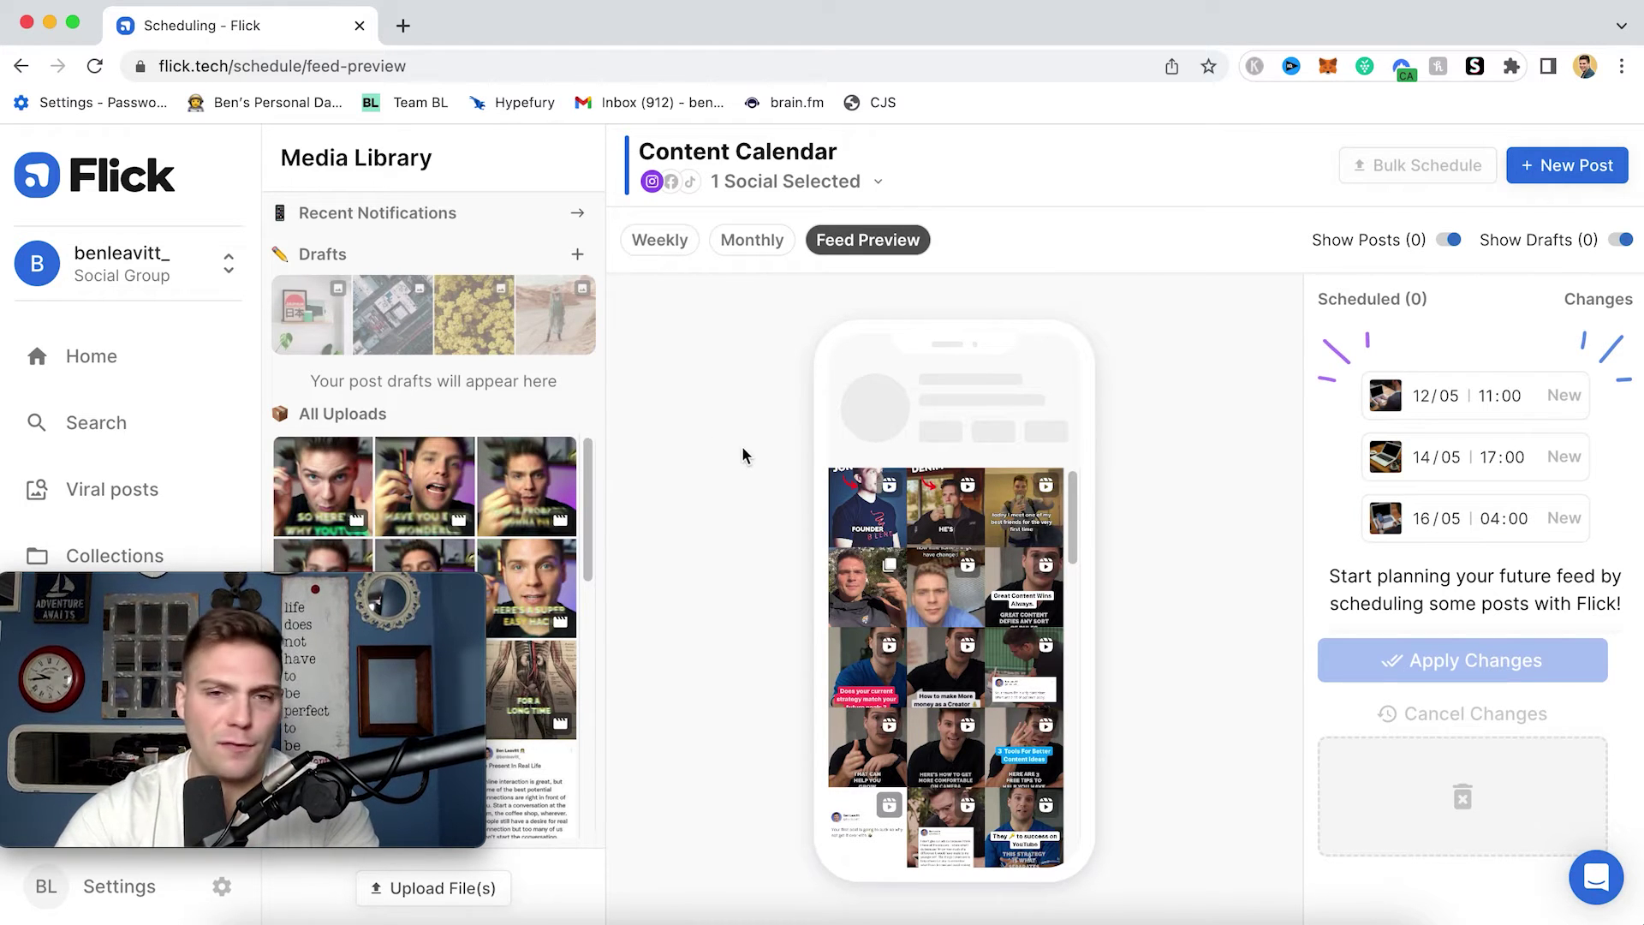
click(742, 260)
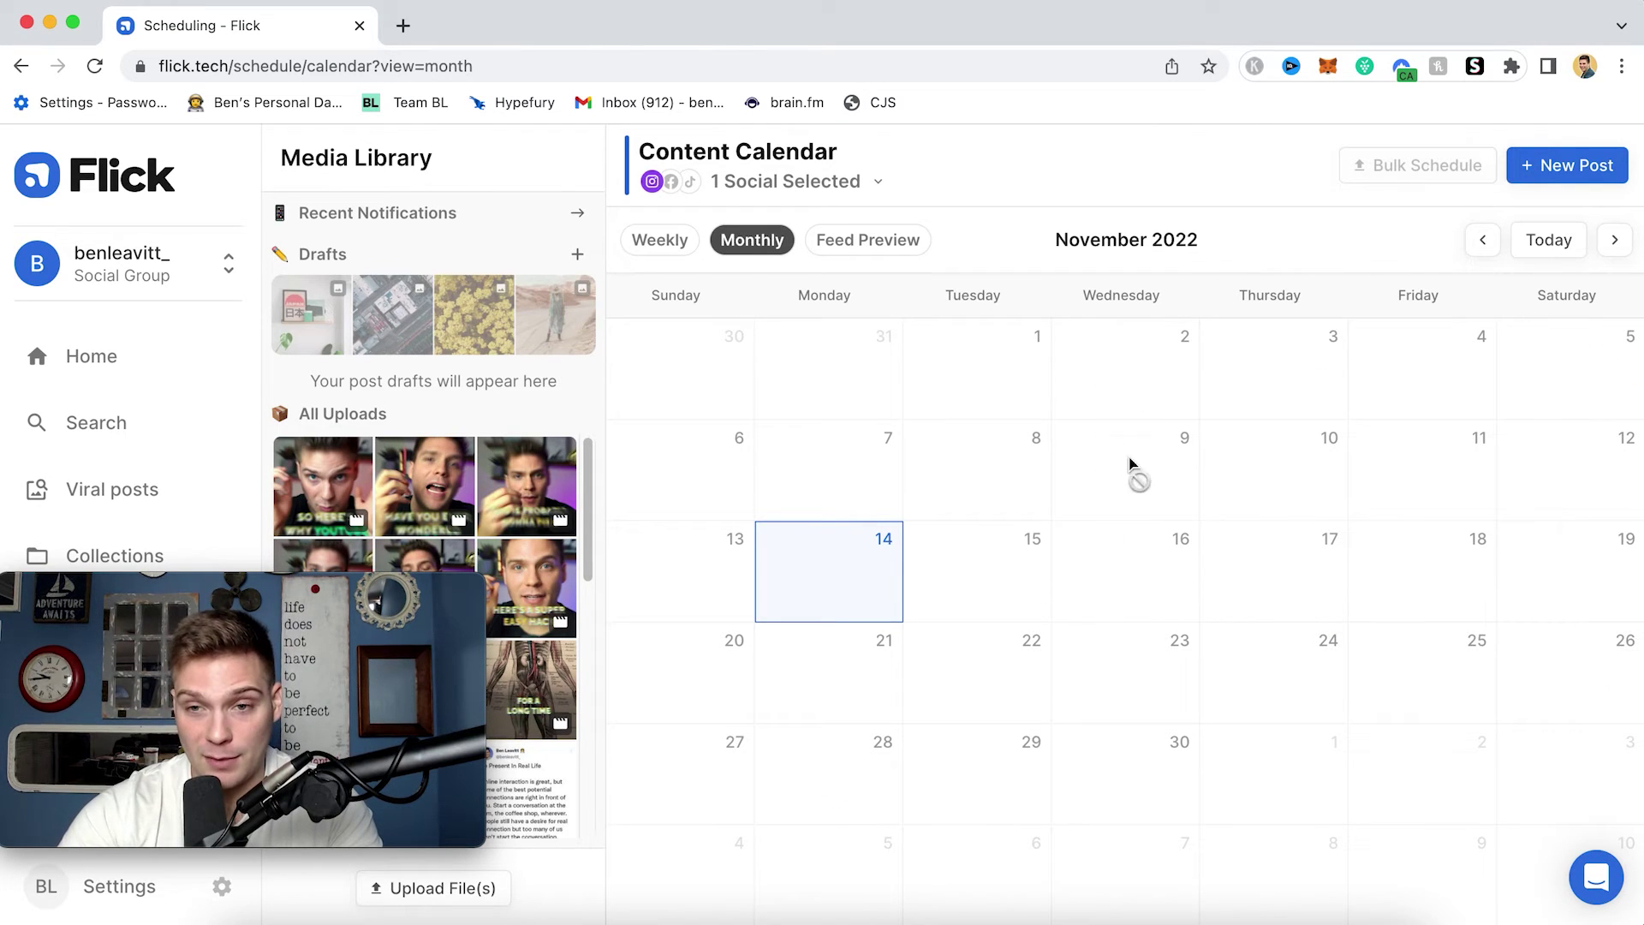
Close an unsaved new post for Nov 16 and clear a selected upload video
click(1125, 582)
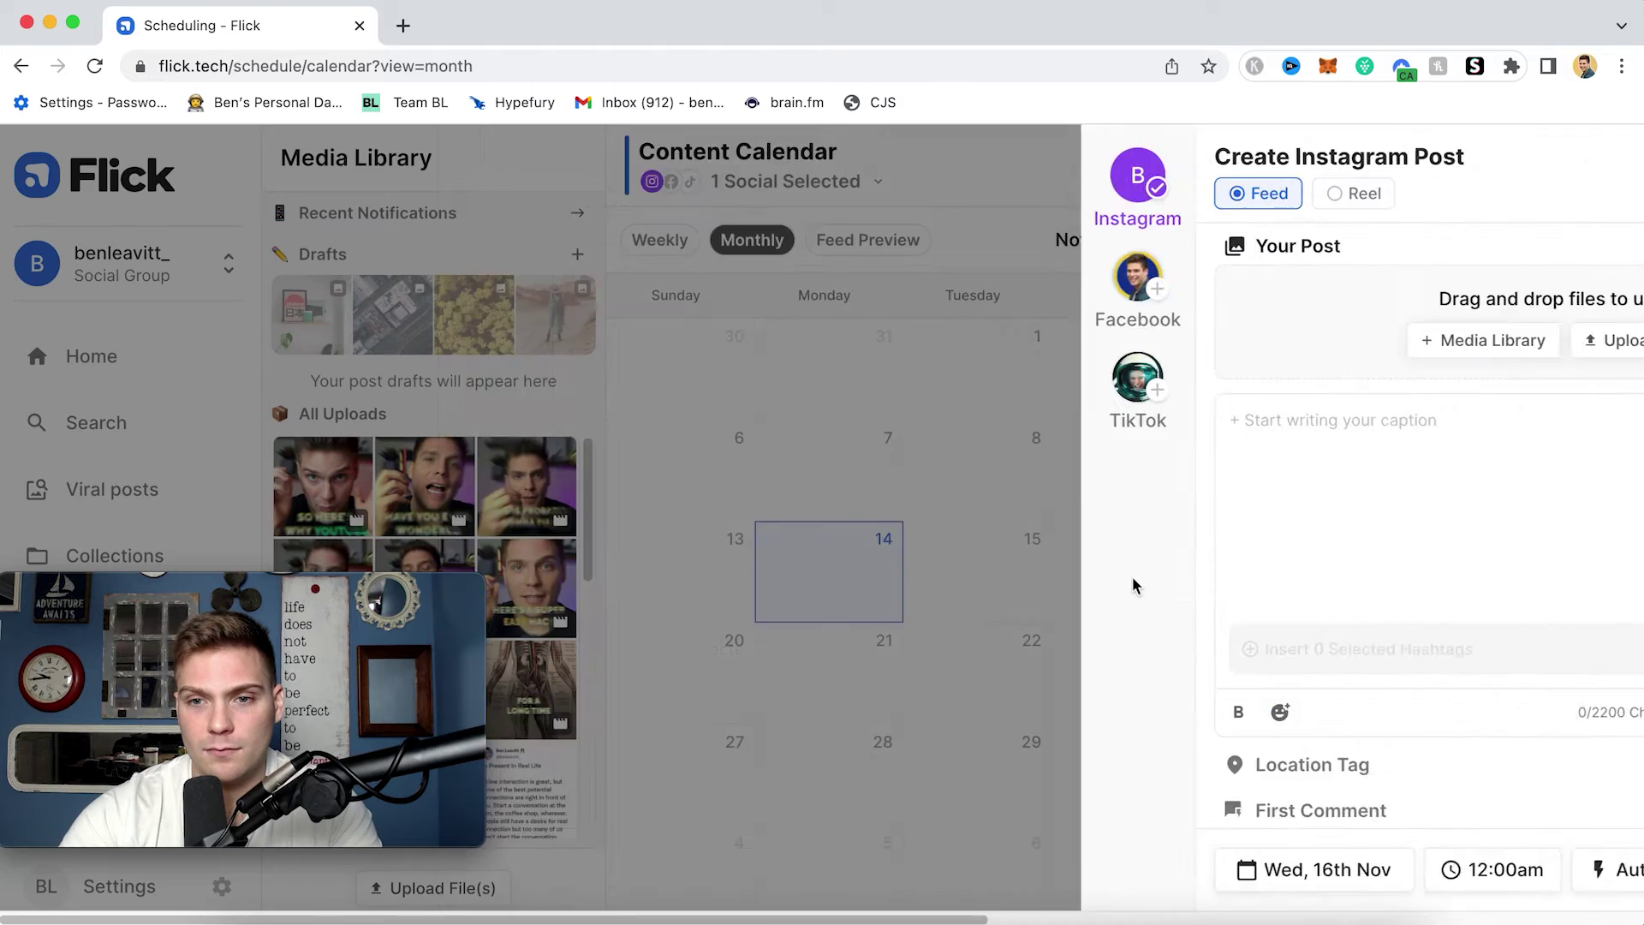
click(1610, 173)
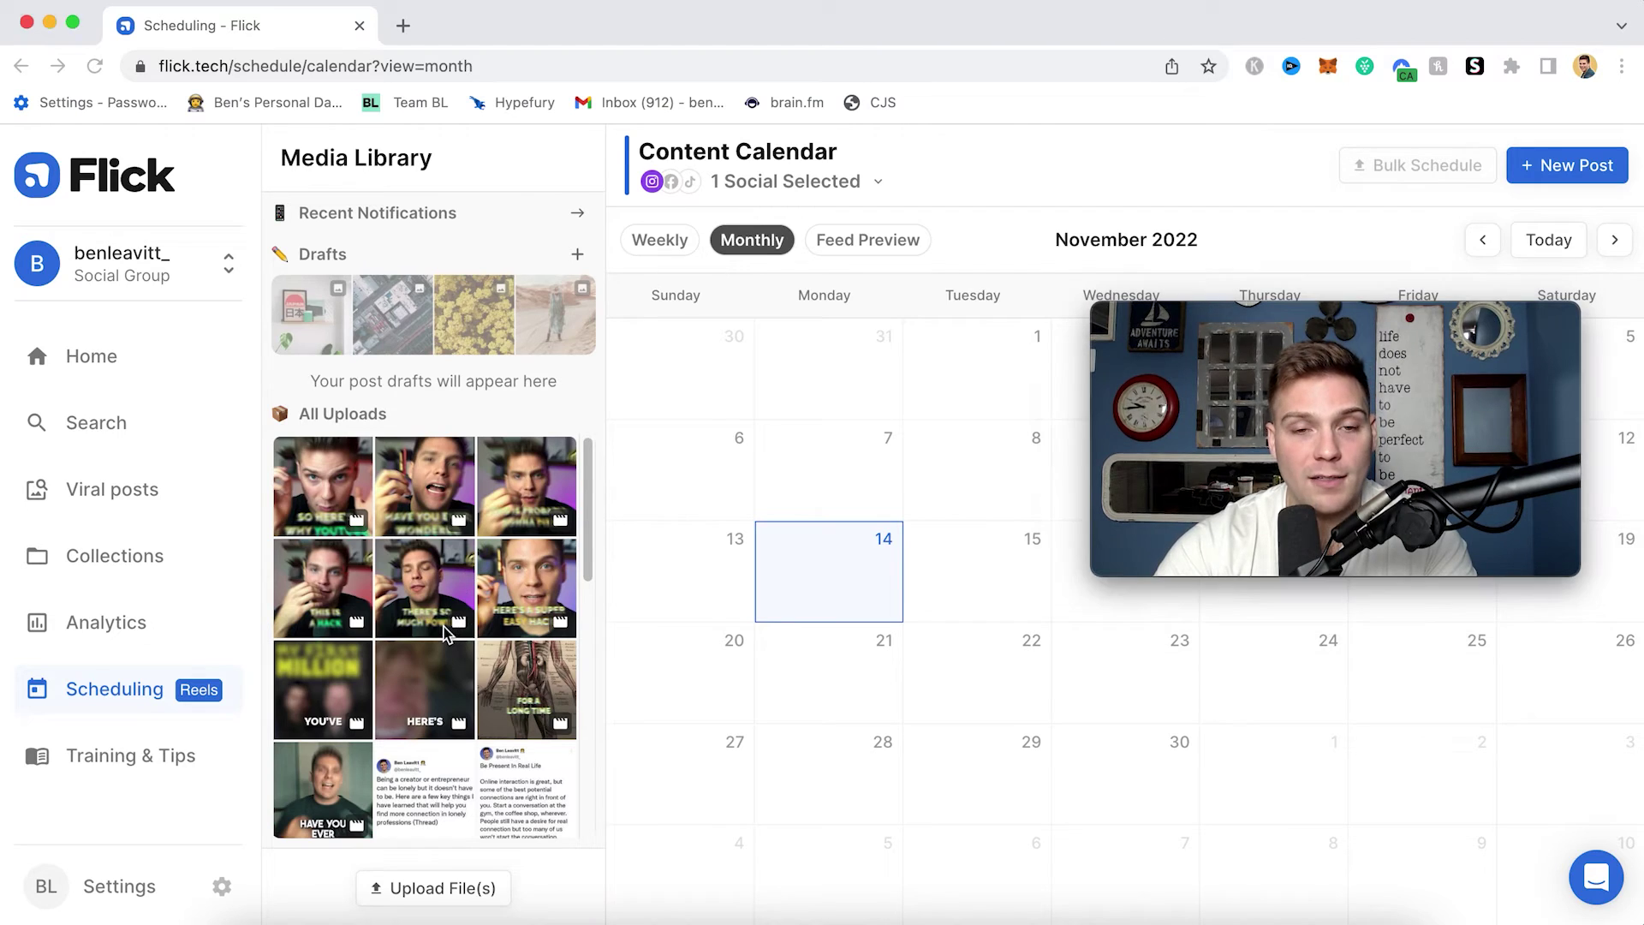
click(460, 553)
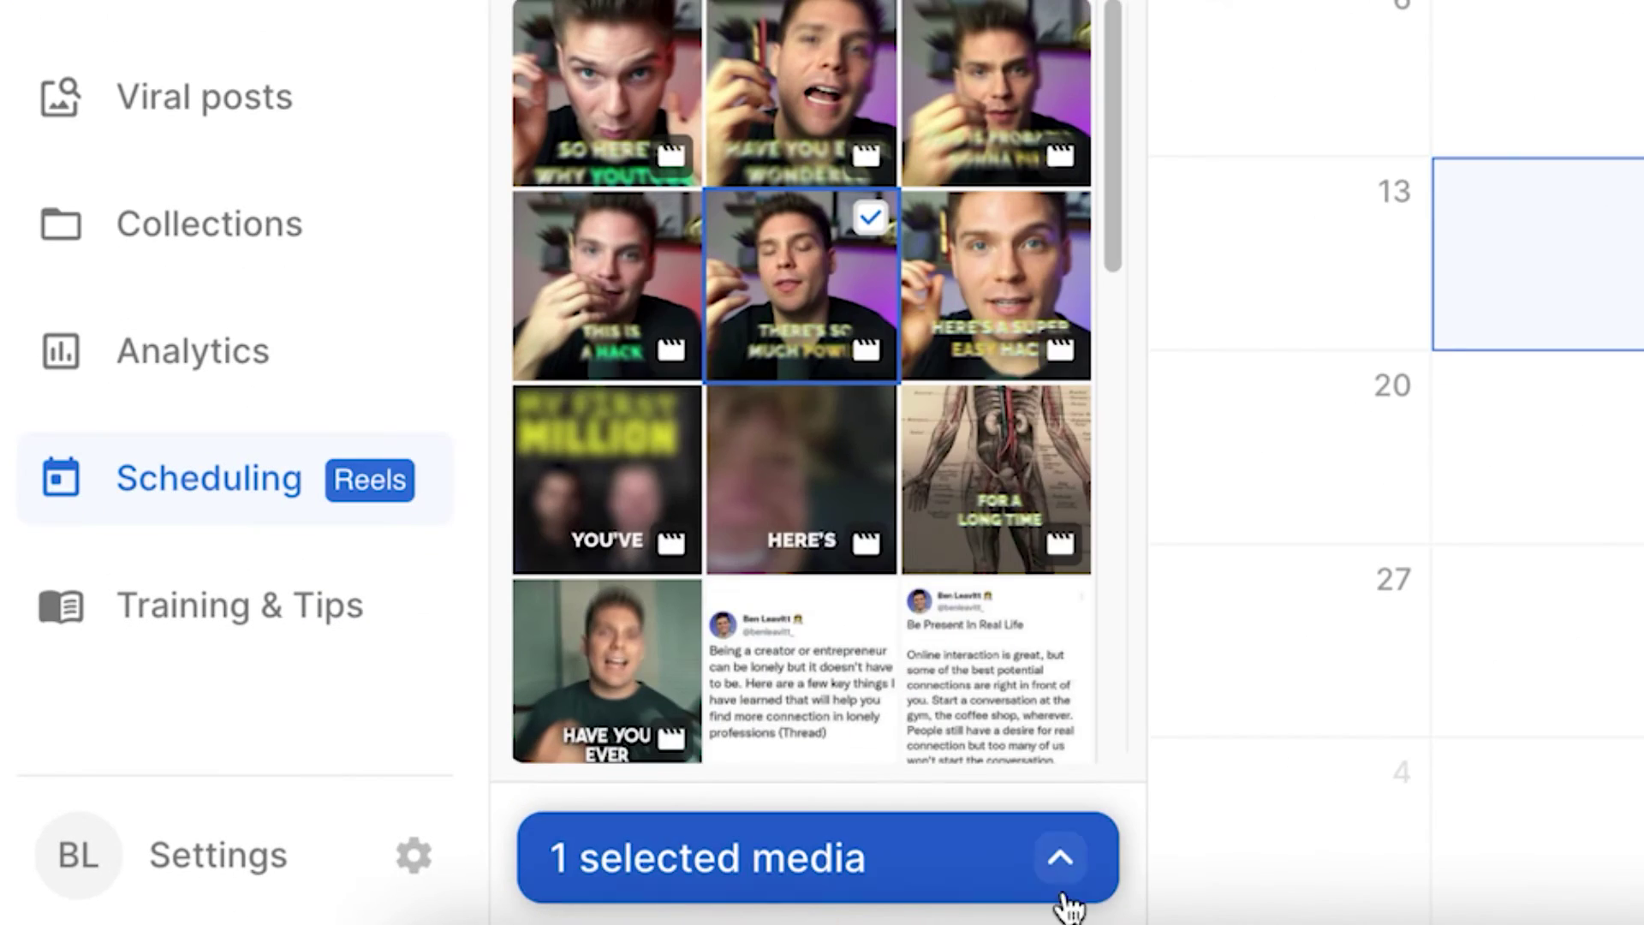
click(1067, 895)
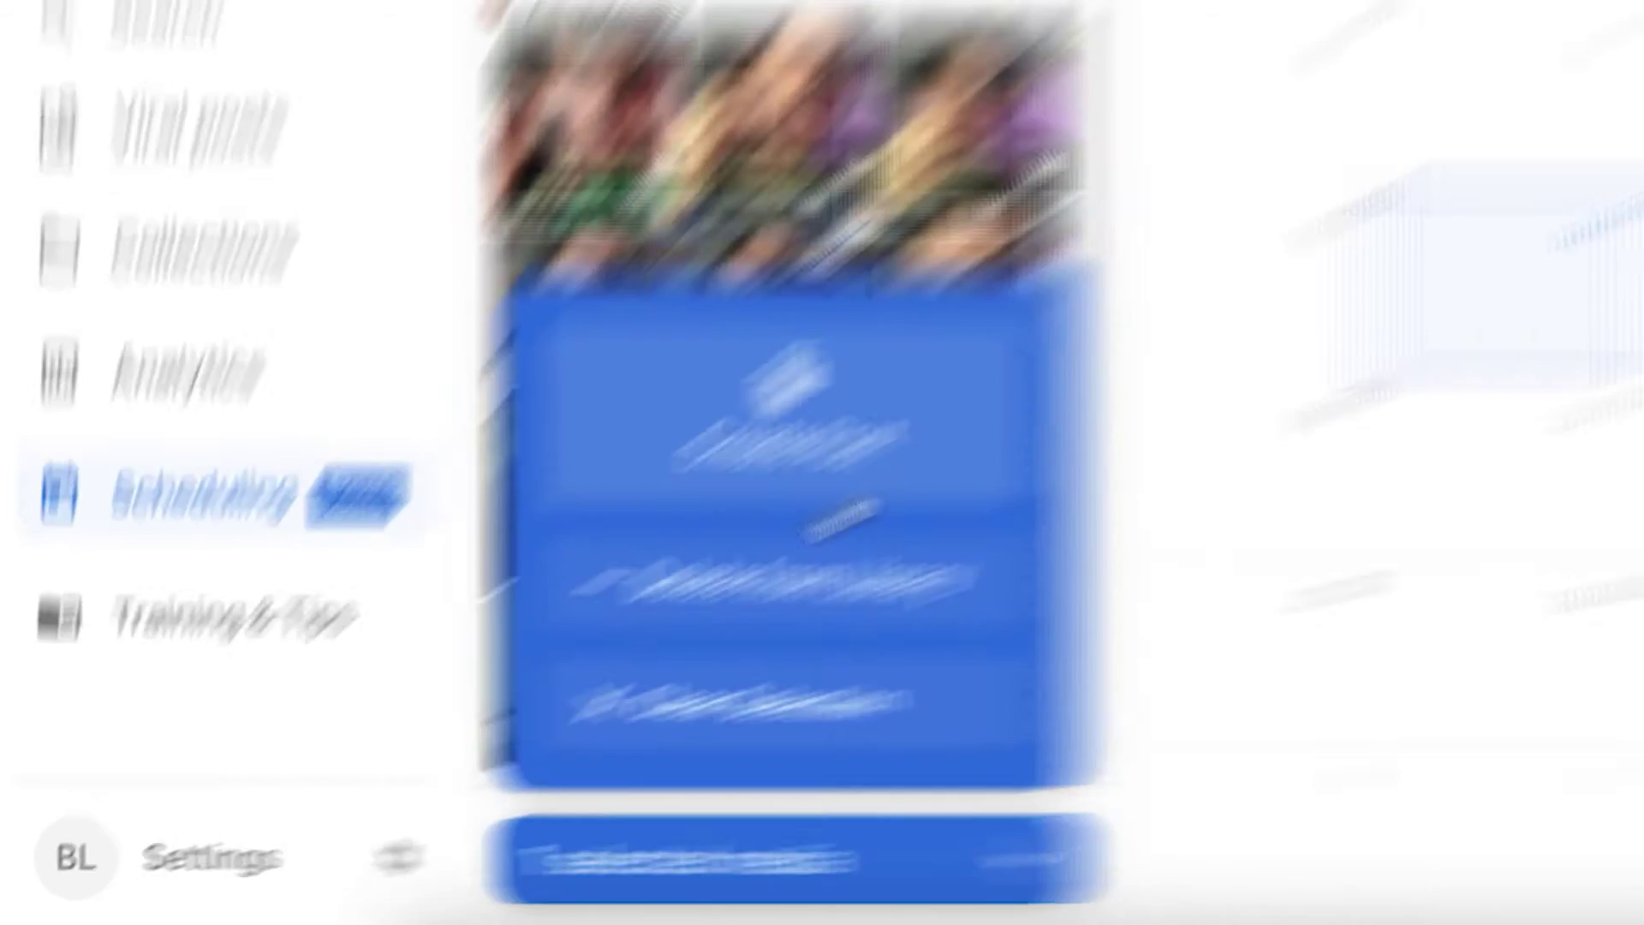
click(753, 701)
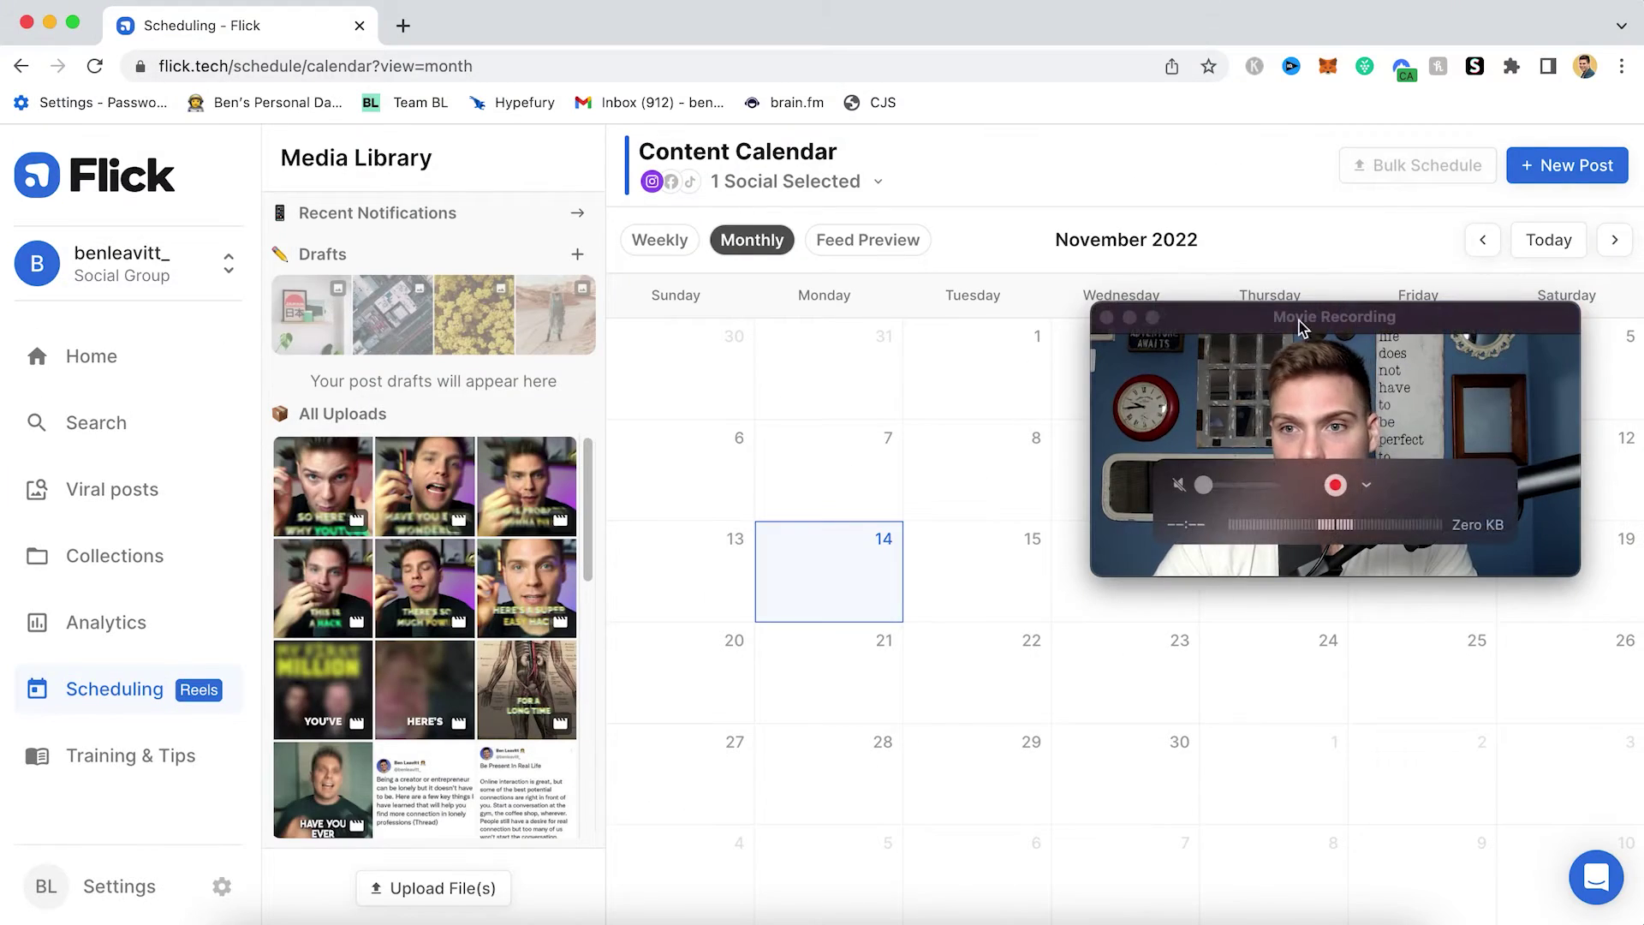
Return to the weekly view and discard an unfinished Wednesday 8 AM post
click(666, 250)
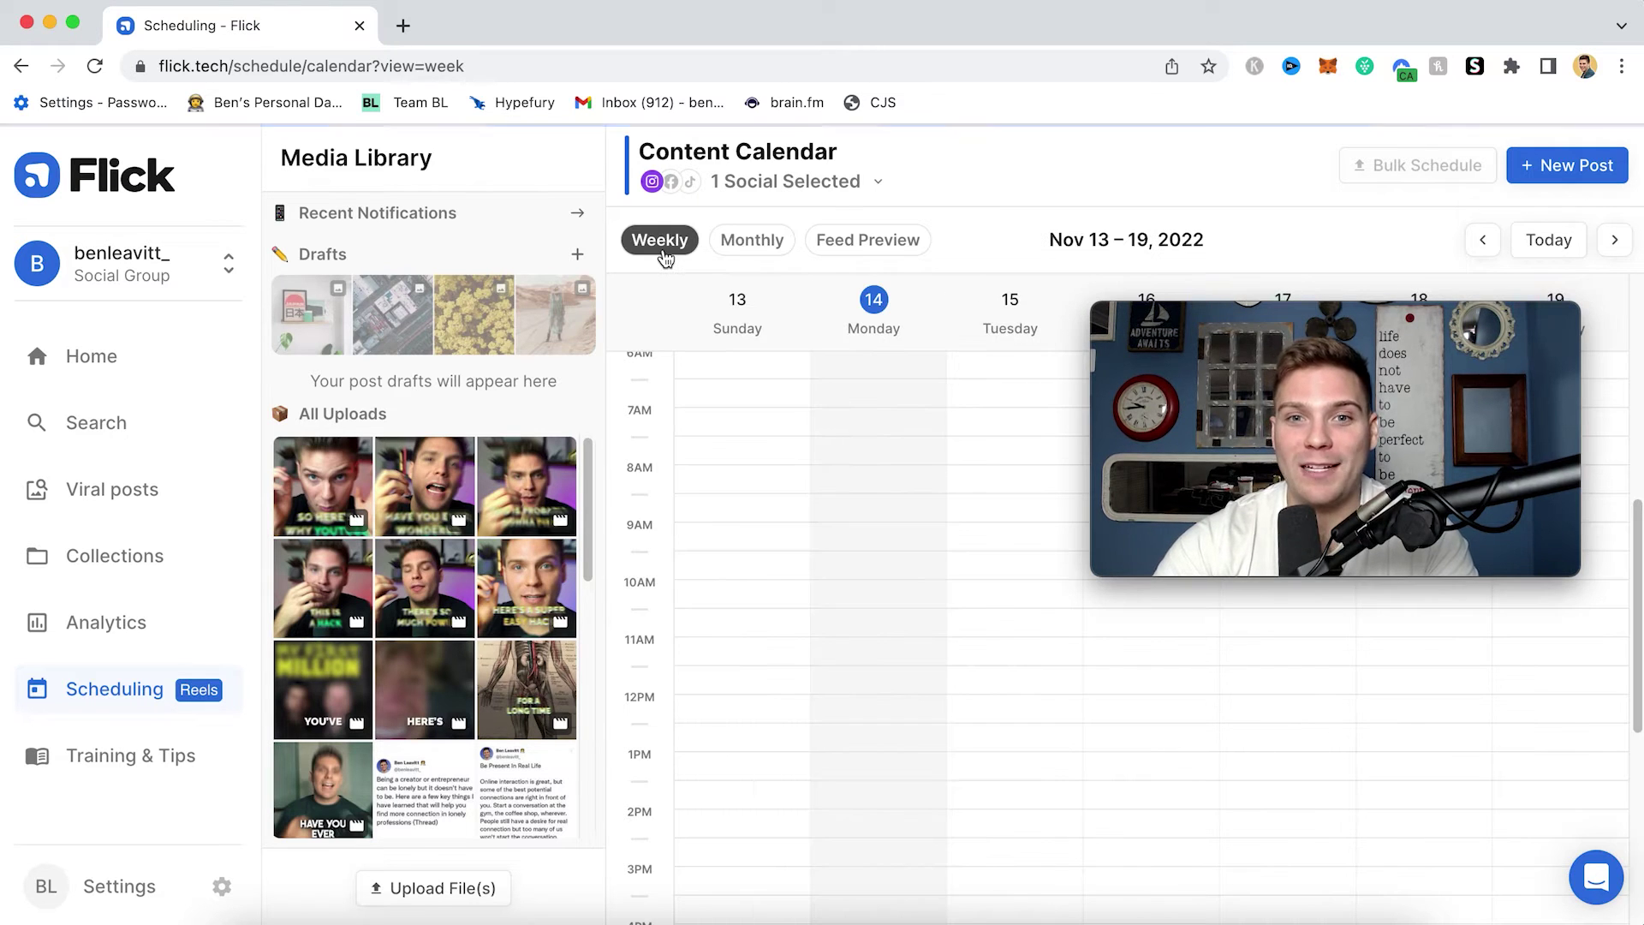
drag(1472, 326, 495, 590)
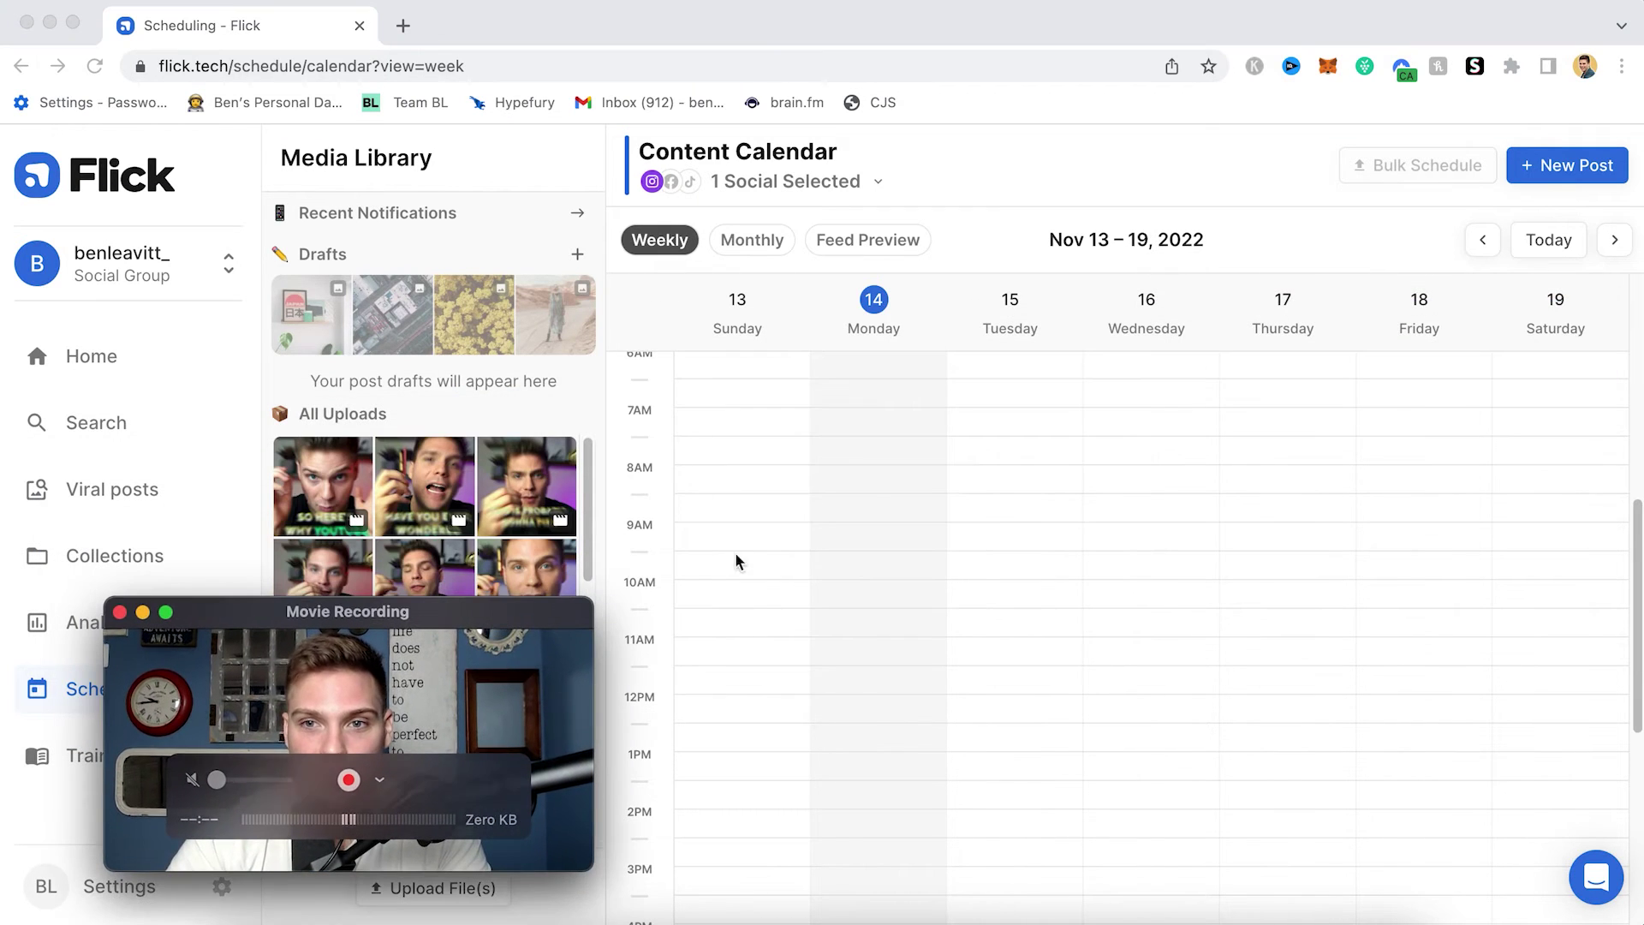
click(1129, 478)
click(1131, 478)
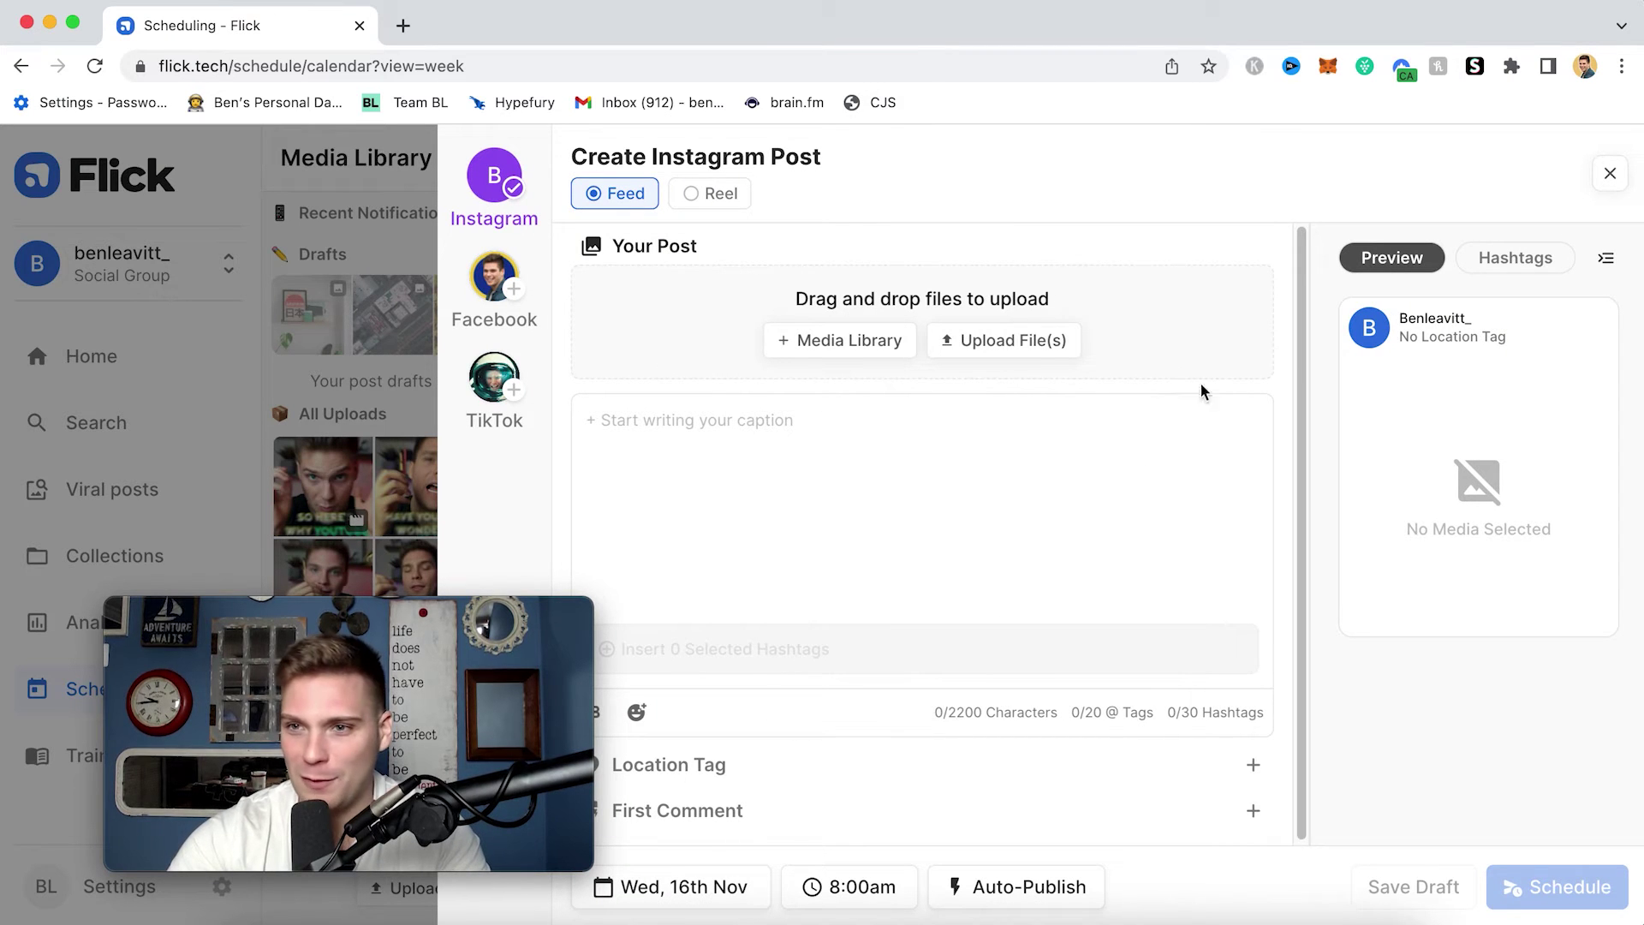
click(1612, 175)
click(1024, 190)
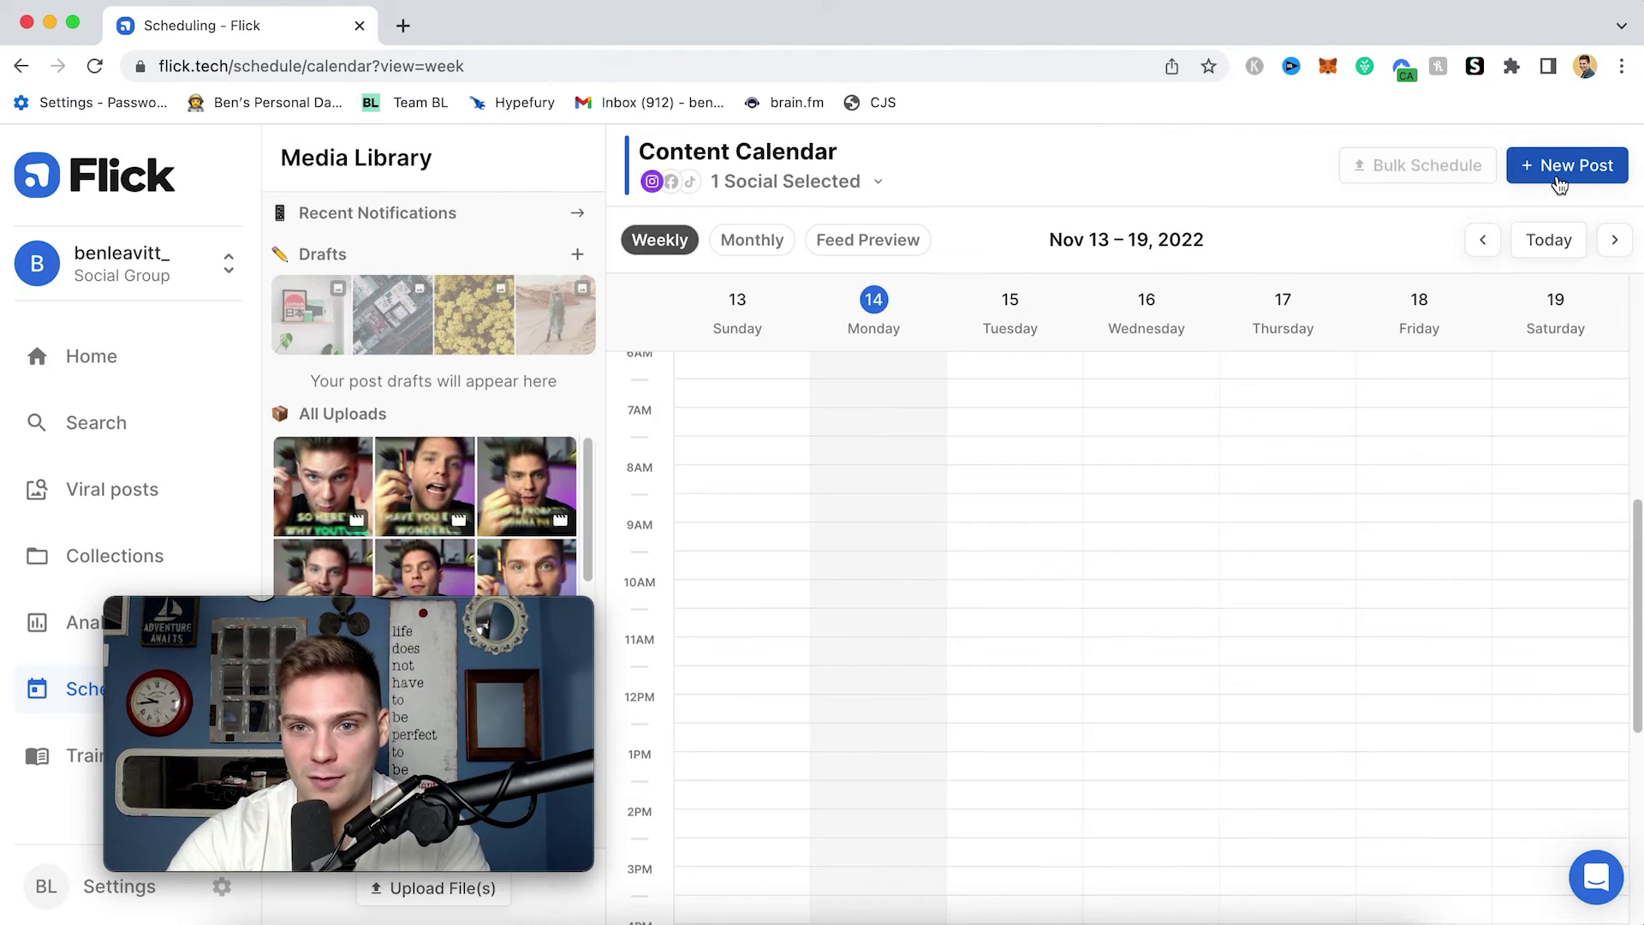
Create a new Instagram Reel post with the 'Here's a super easy hack' video from the media library
click(1561, 167)
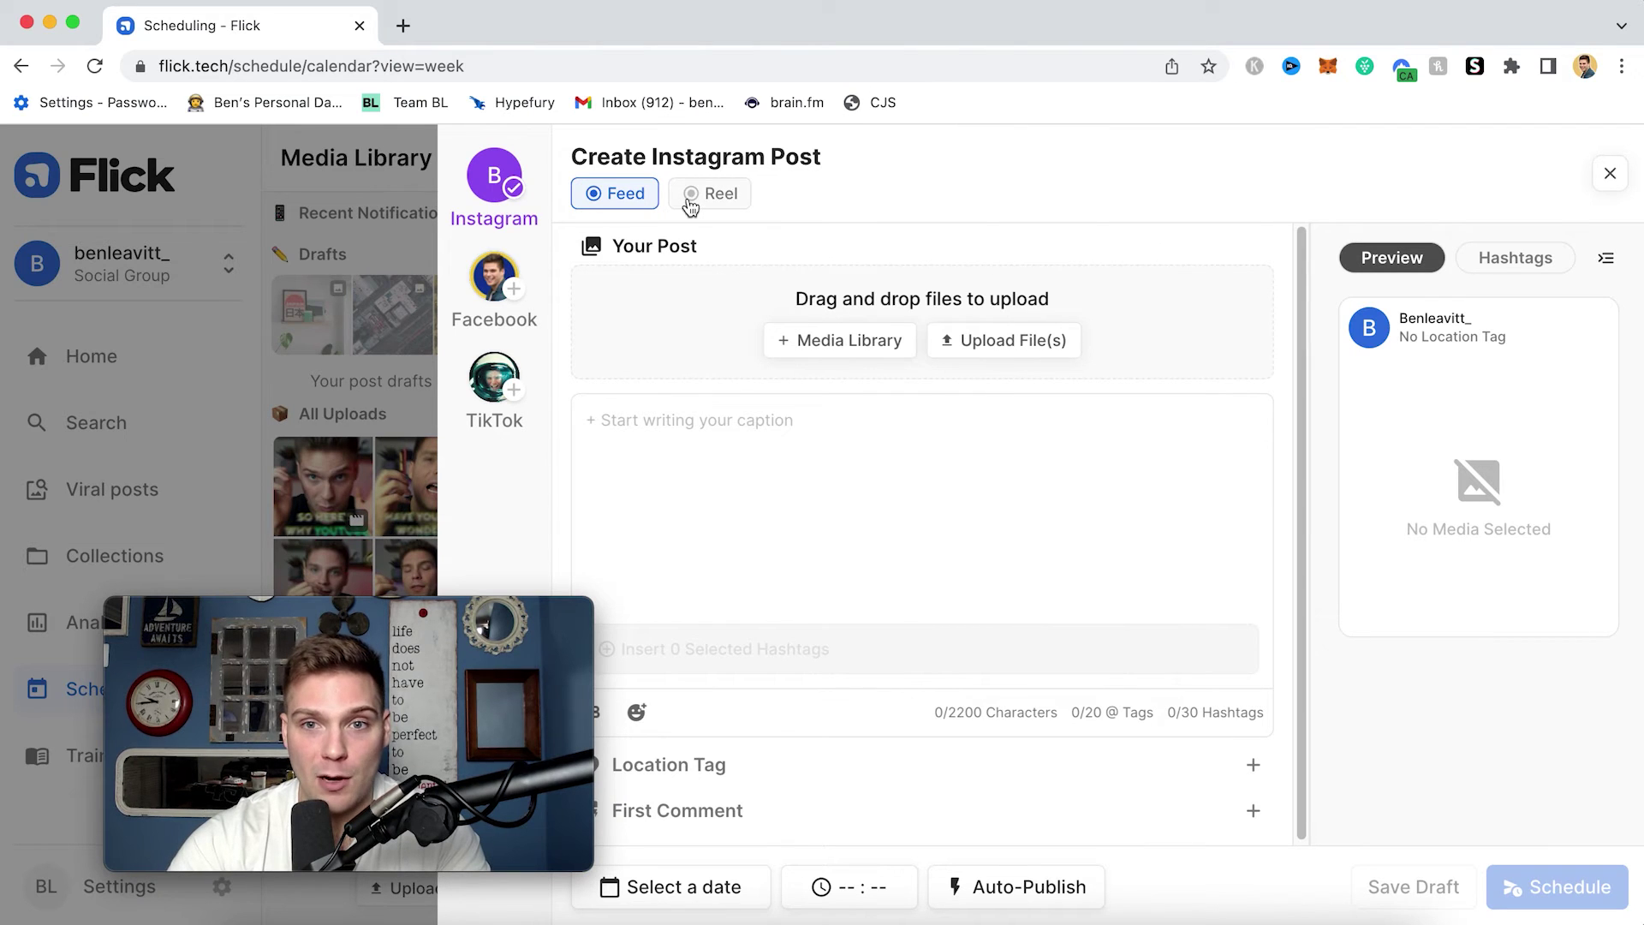
click(690, 196)
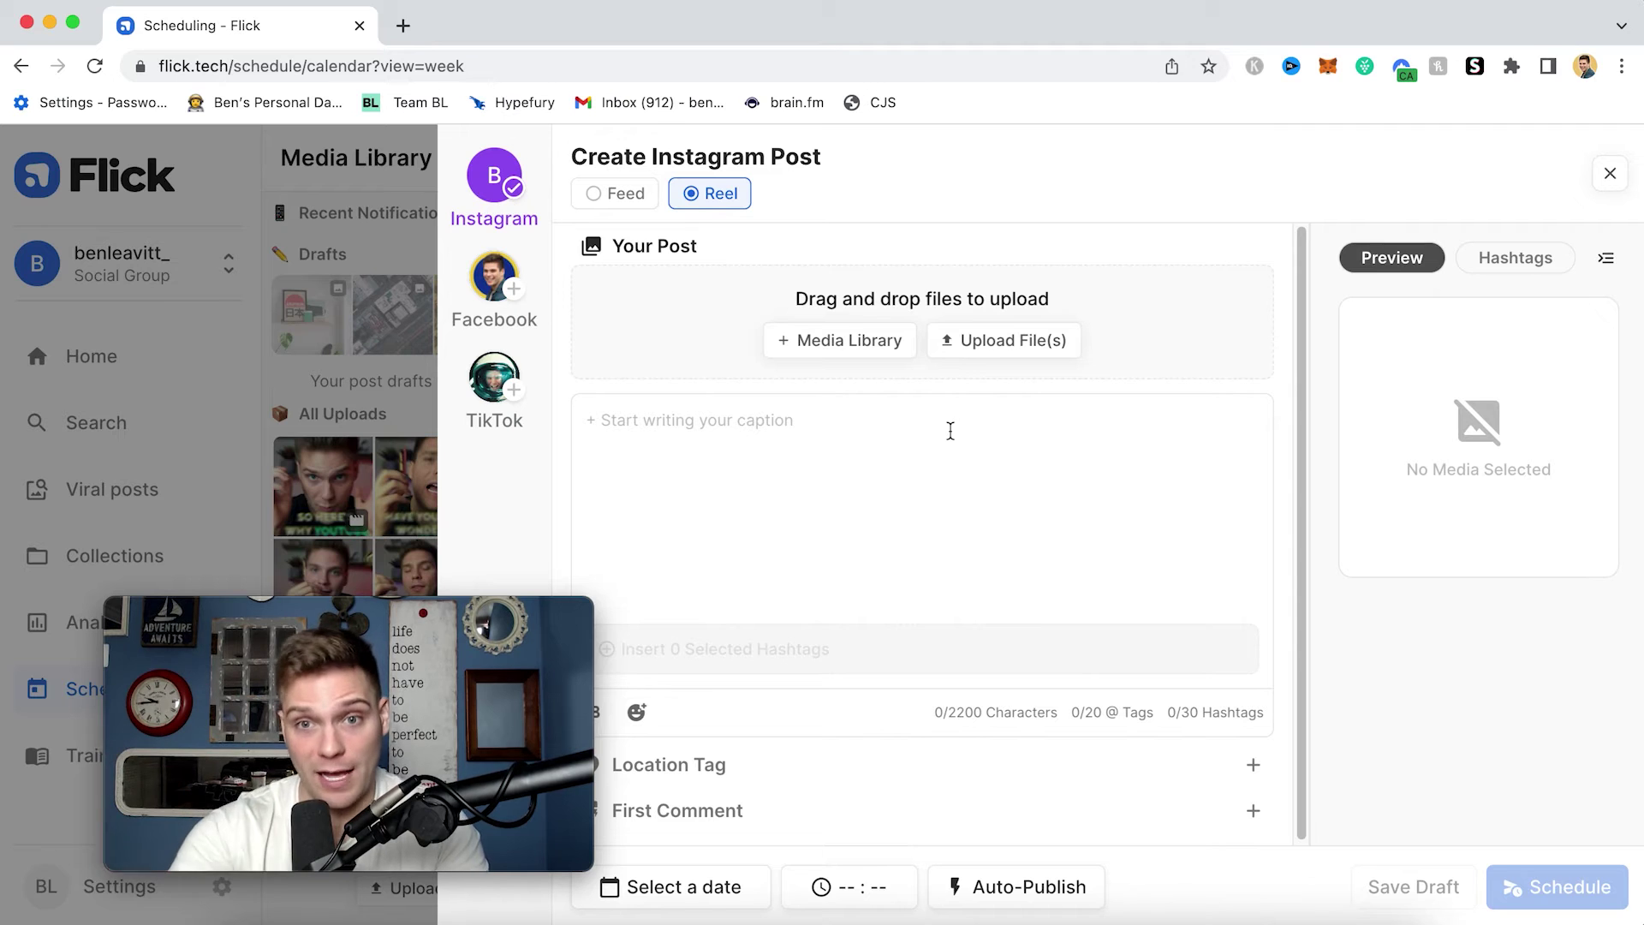
click(828, 337)
click(782, 531)
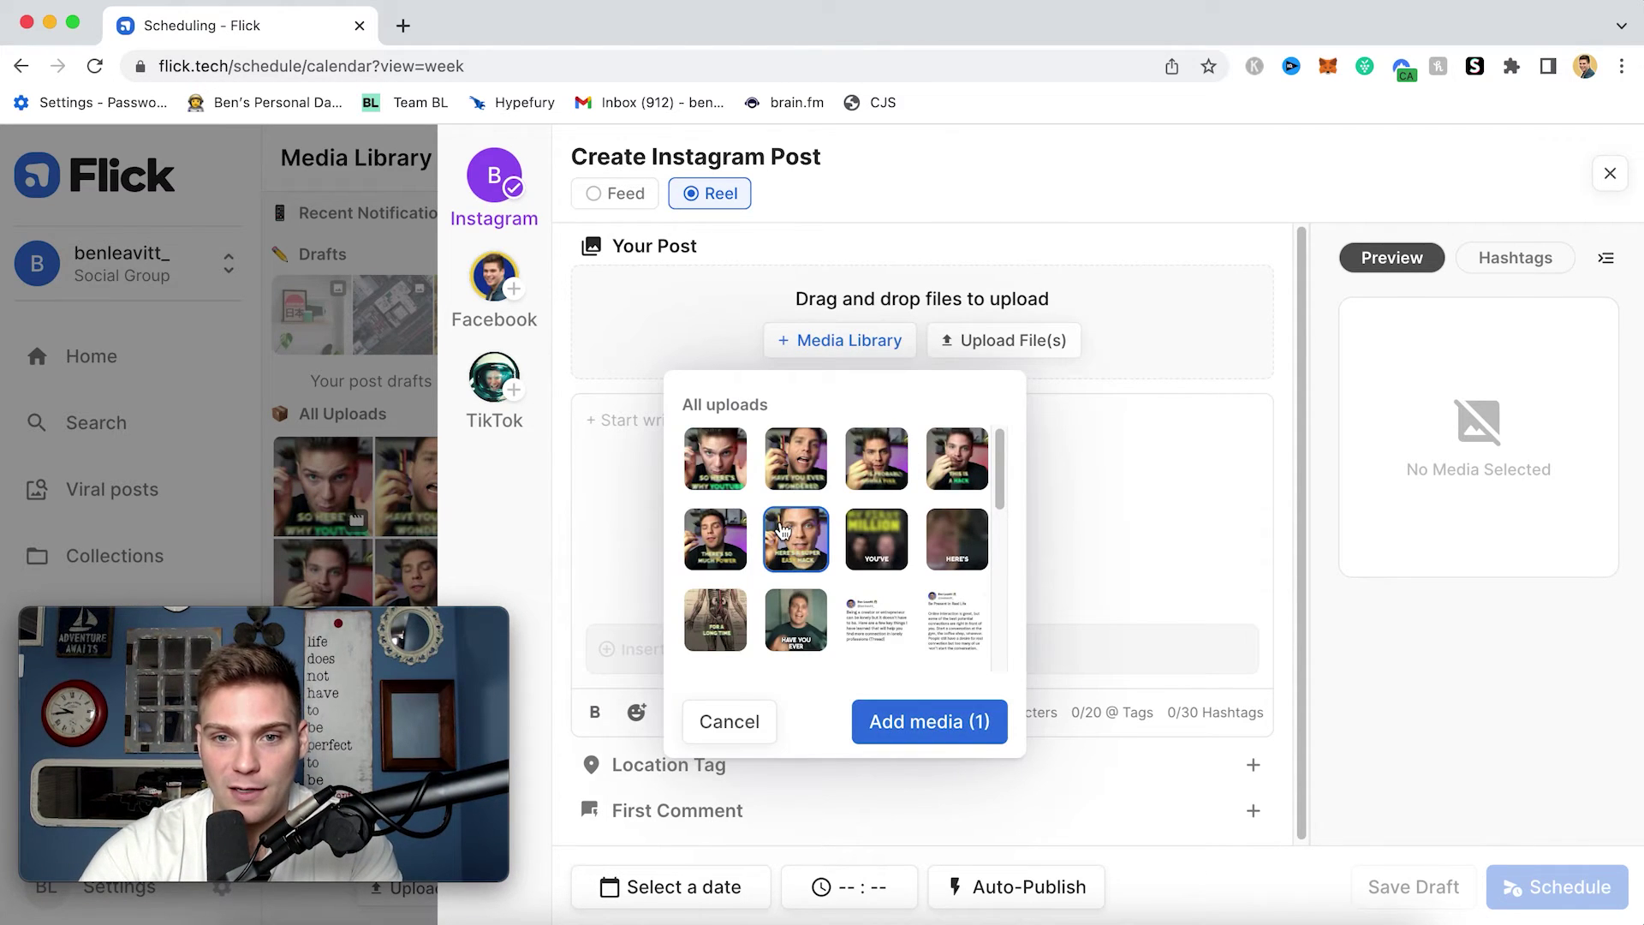
click(943, 721)
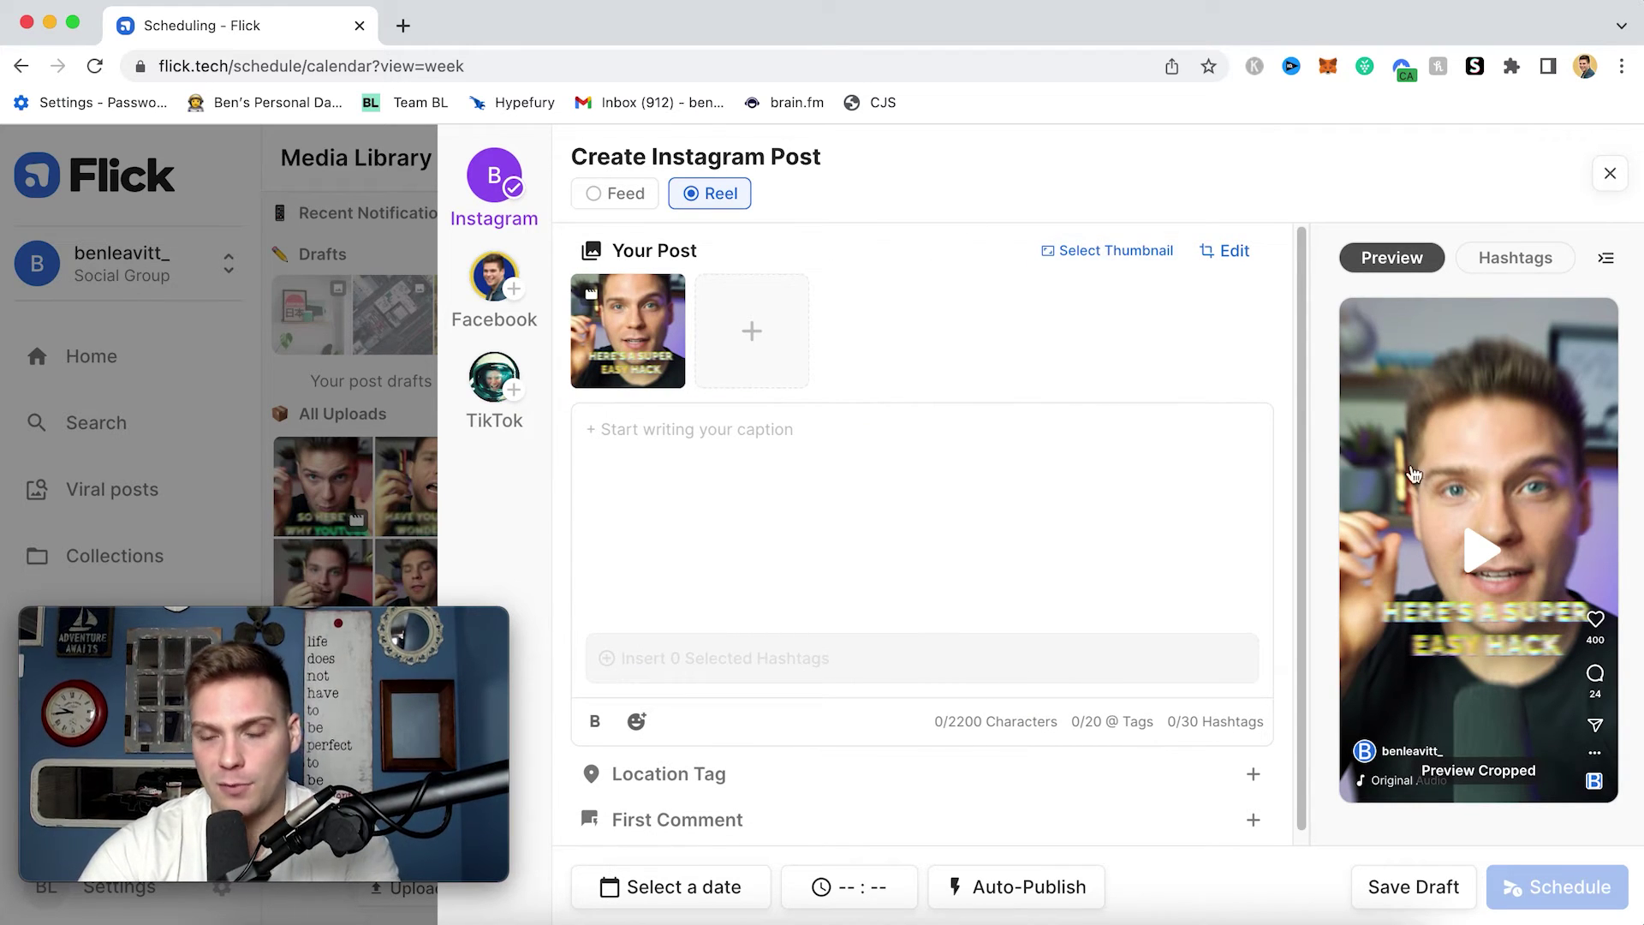
click(1114, 252)
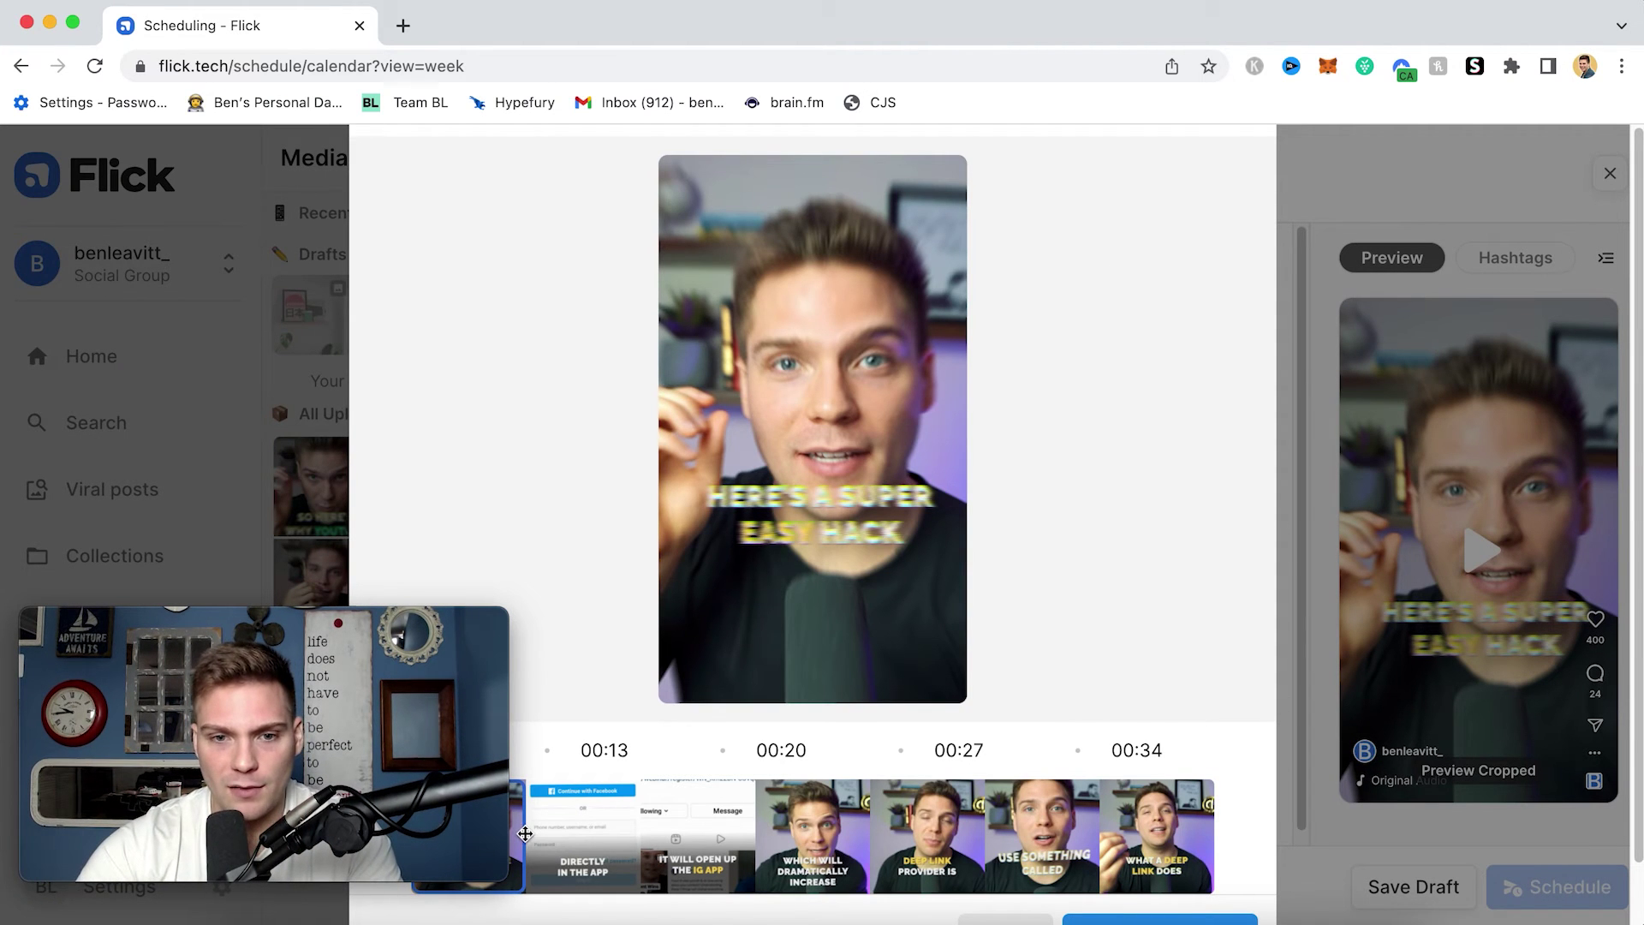
Set the reel's cover thumbnail to the 'A DEEP LINK' frame and save it
drag(525, 834, 634, 836)
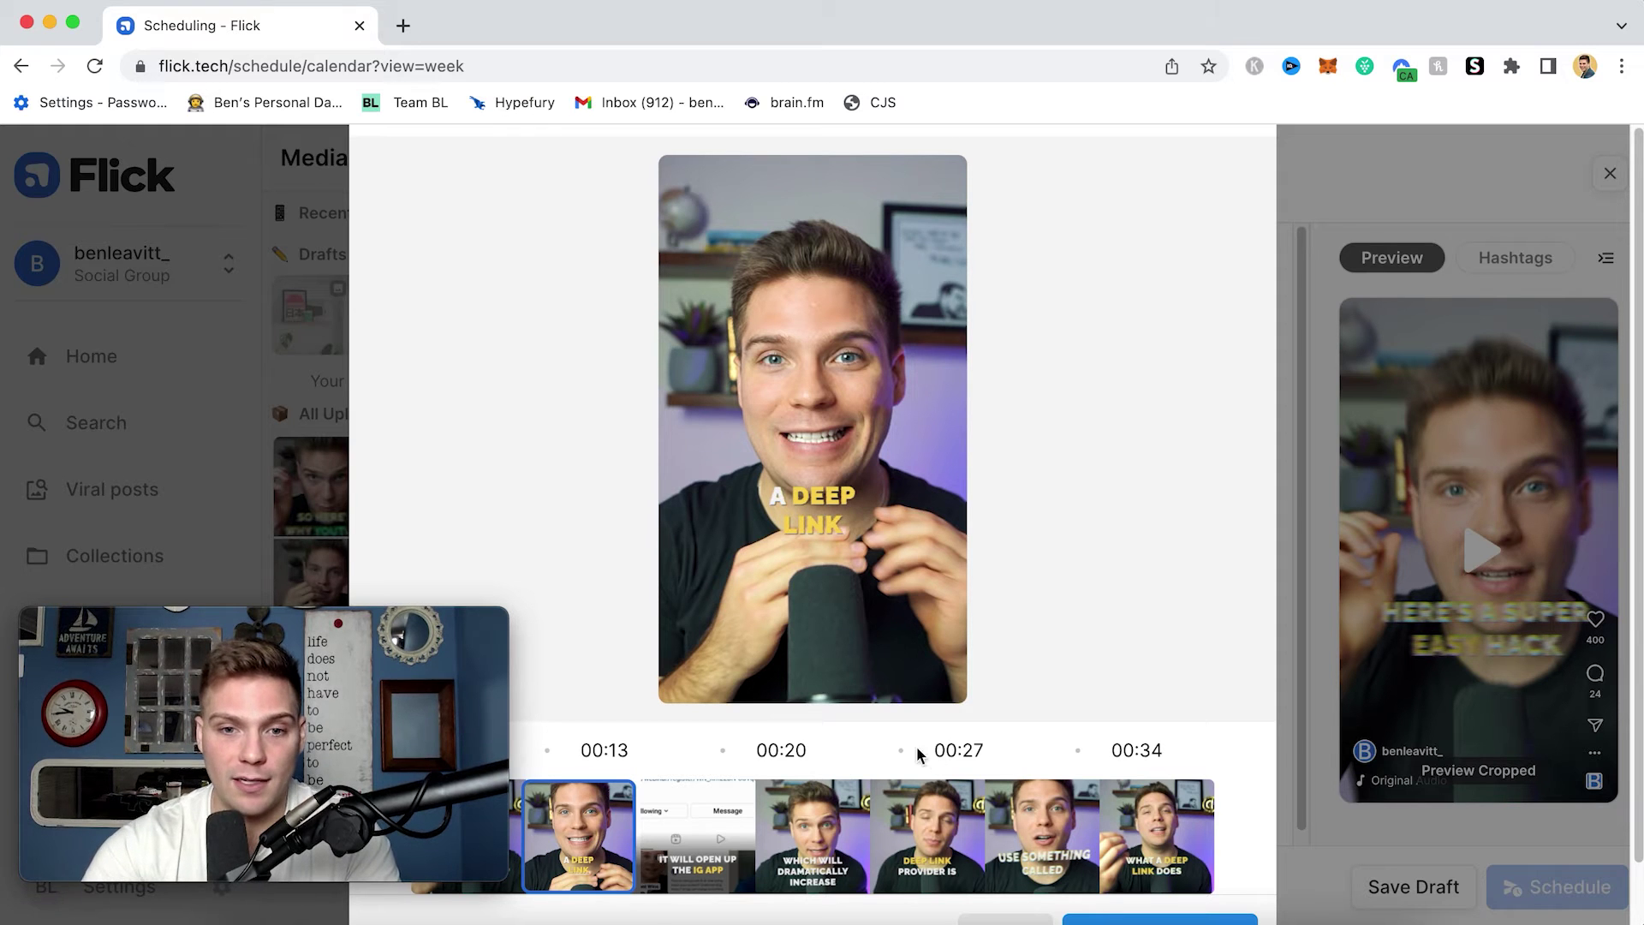
scroll(918, 754, down, 2)
click(1176, 867)
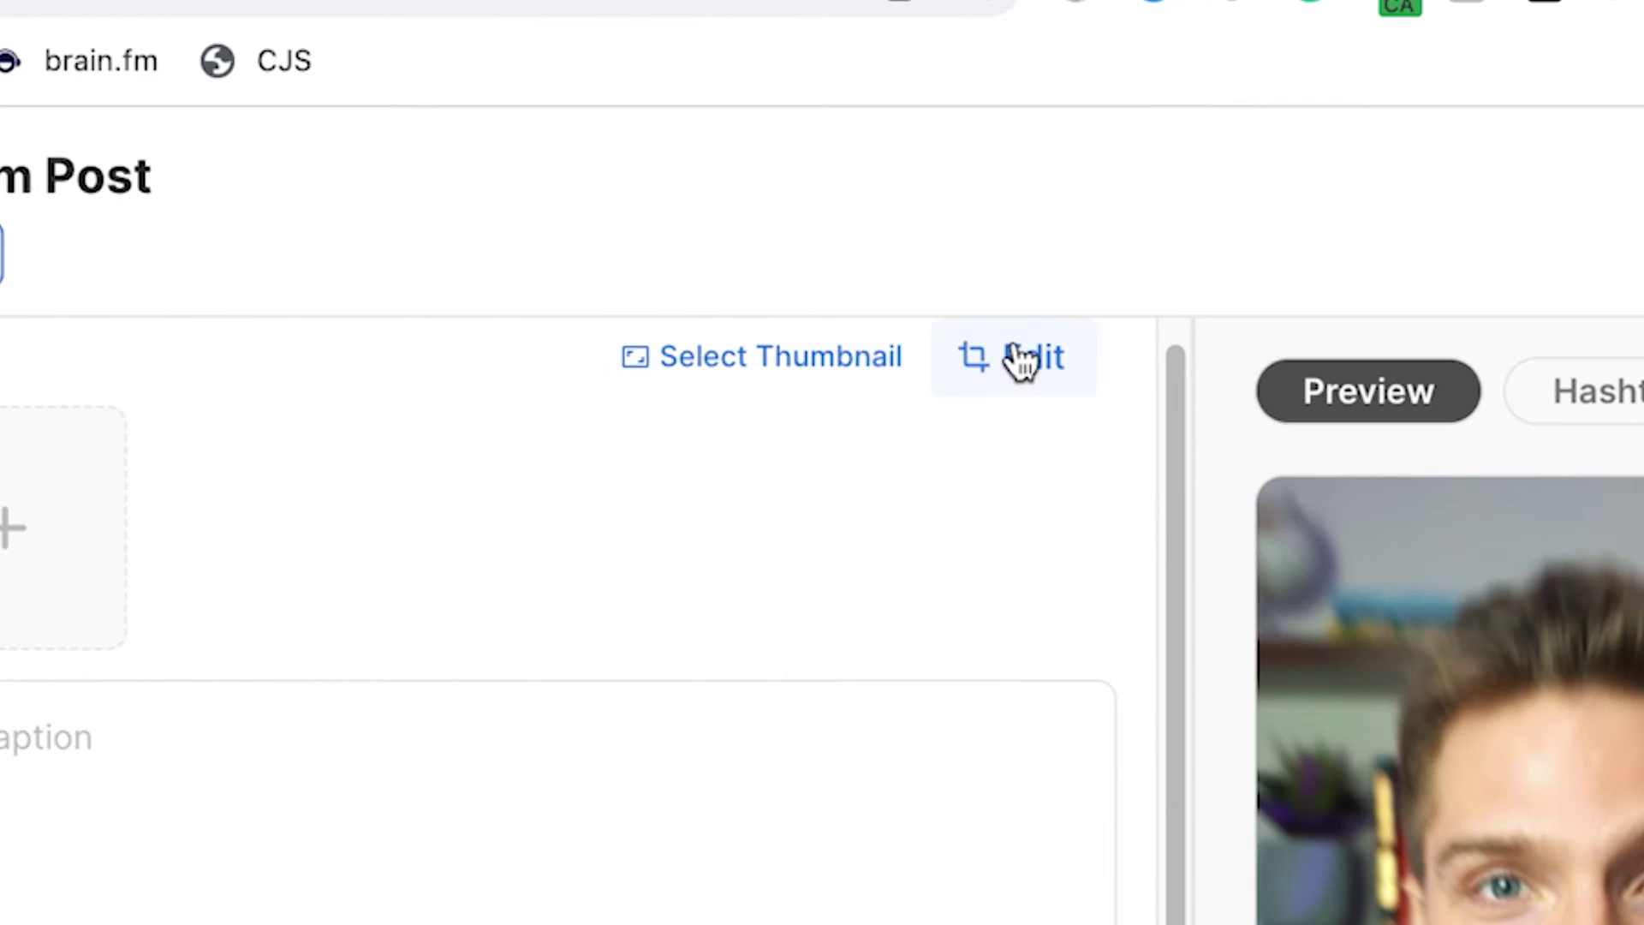
click(1020, 359)
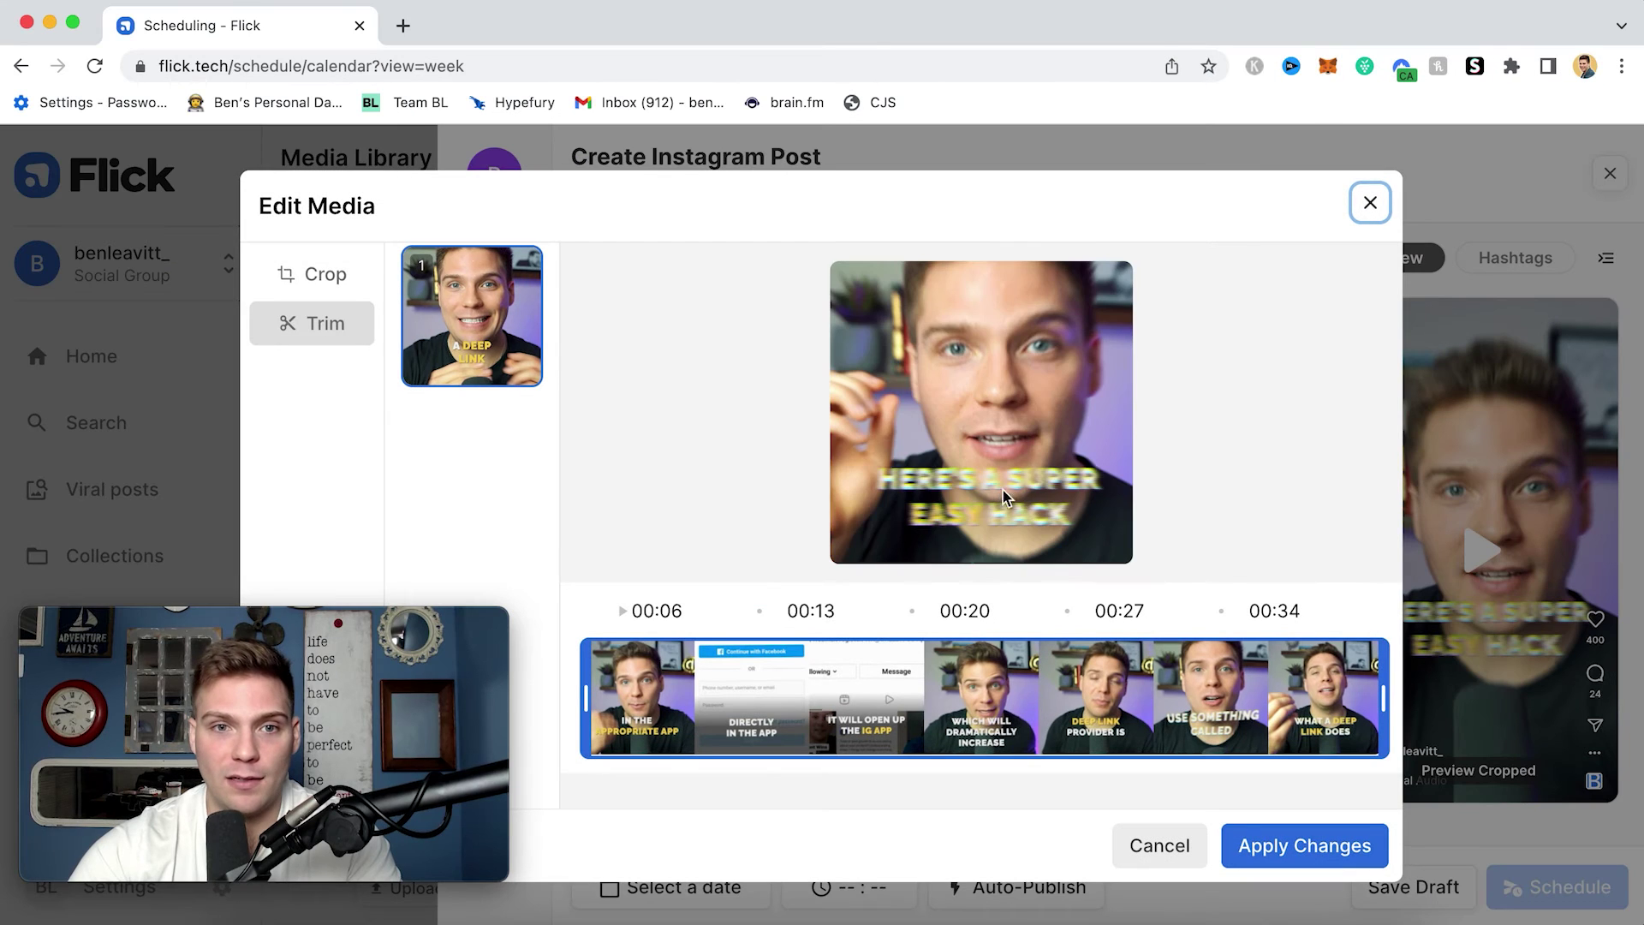
click(331, 274)
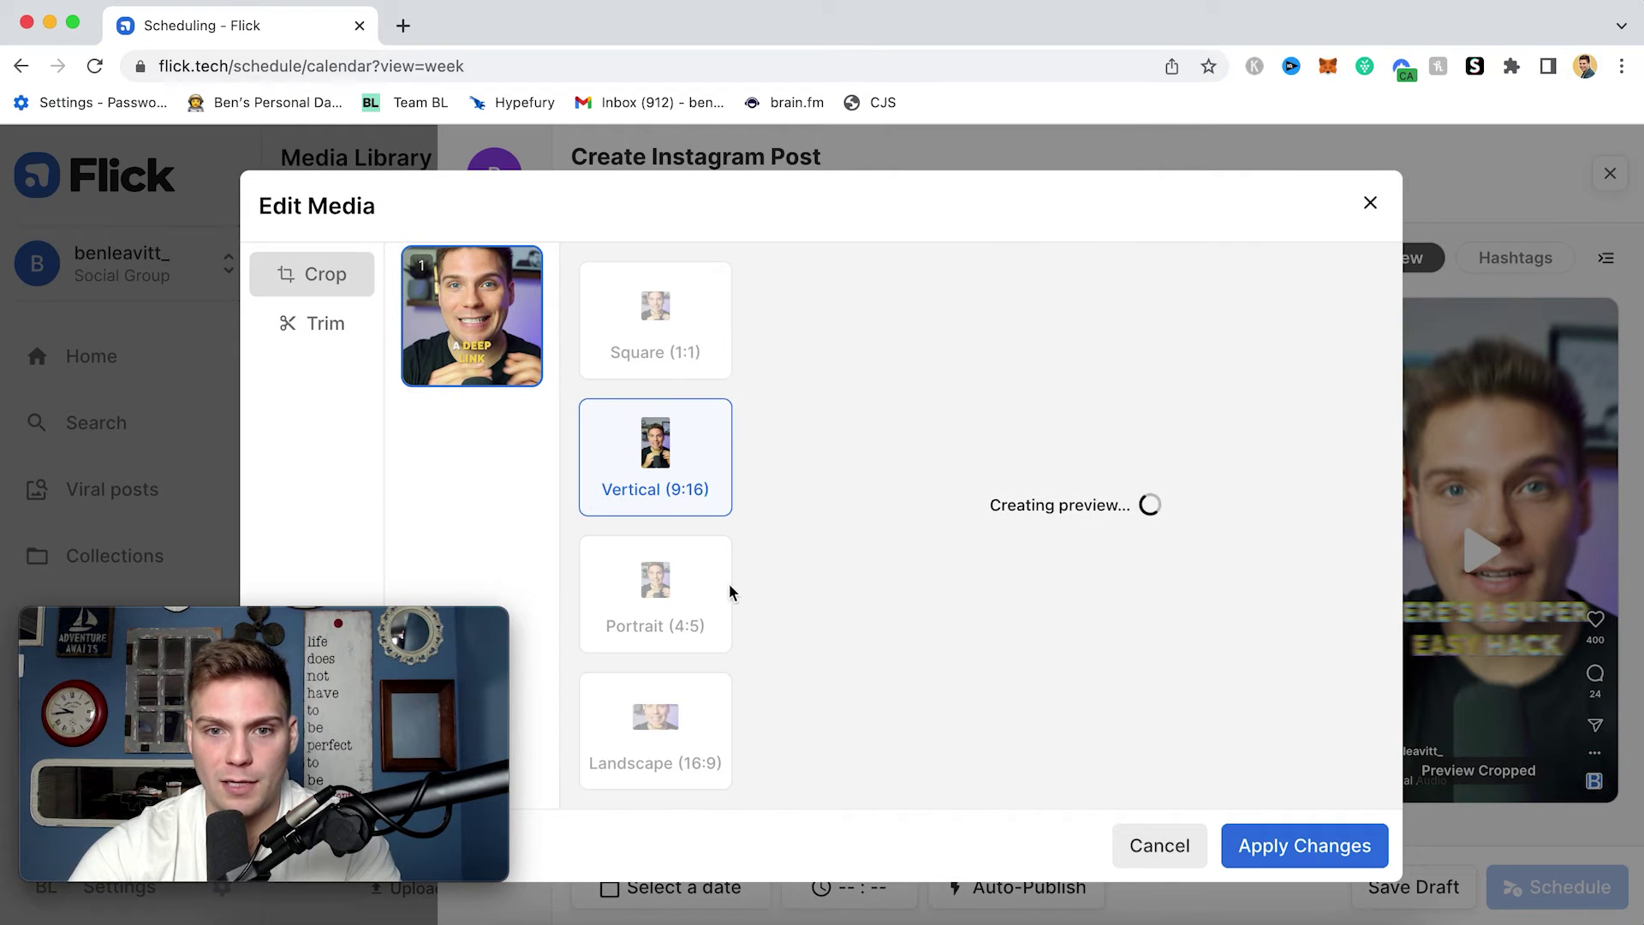
click(327, 323)
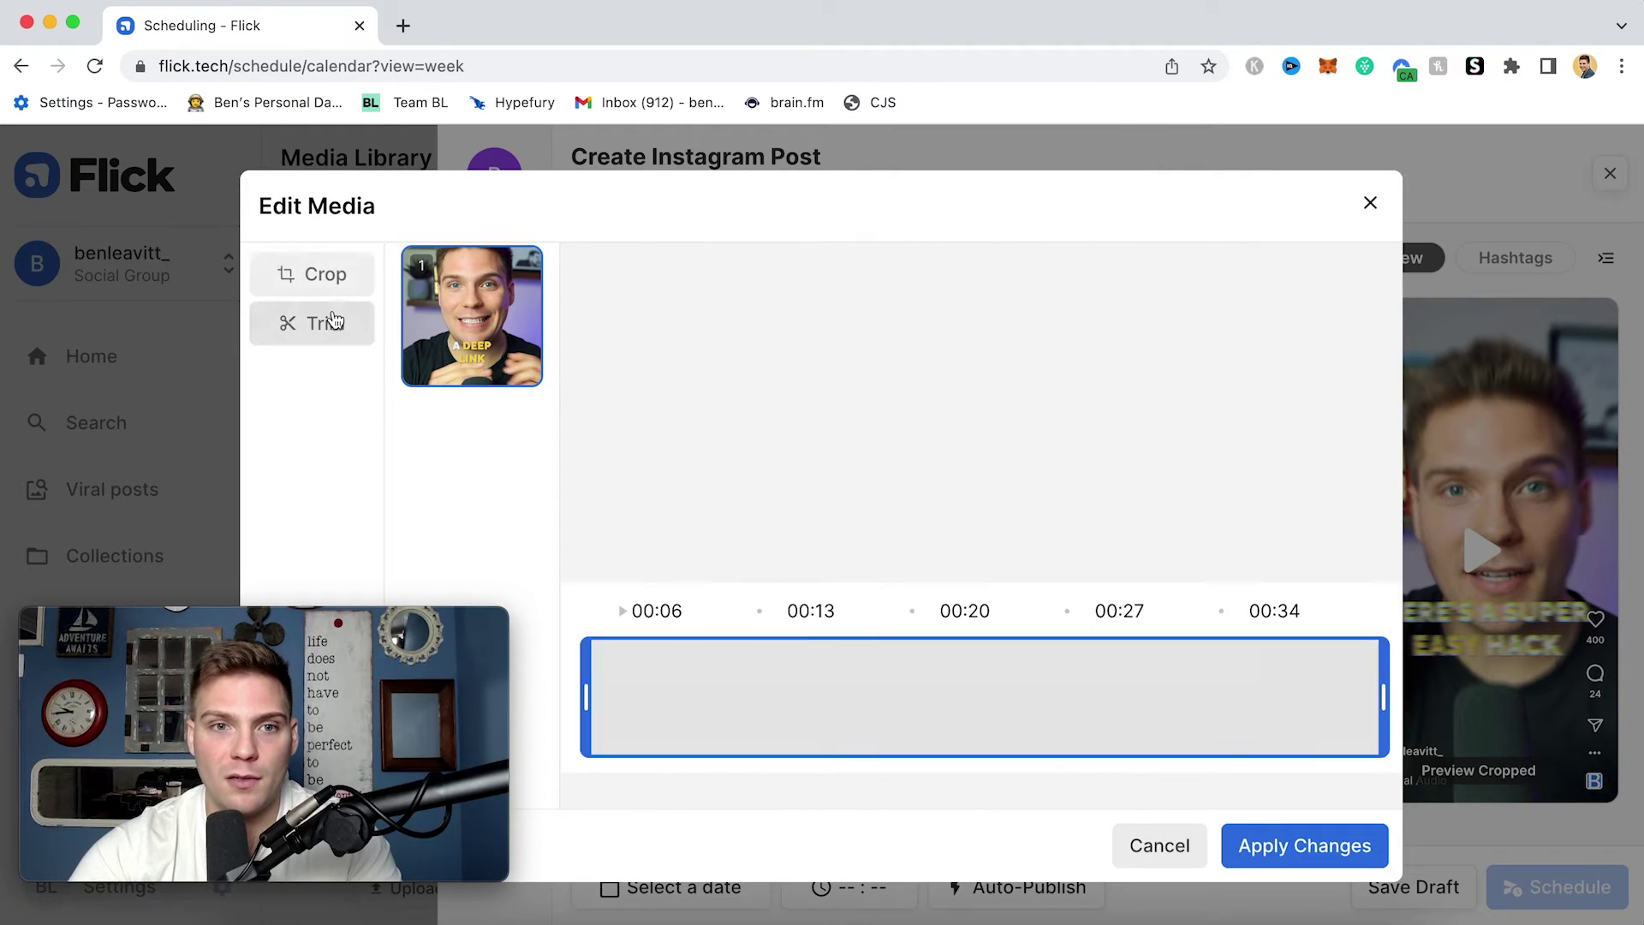
mouse_move(1382, 695)
mouse_down()
mouse_move(1269, 701)
mouse_move(1409, 687)
mouse_up()
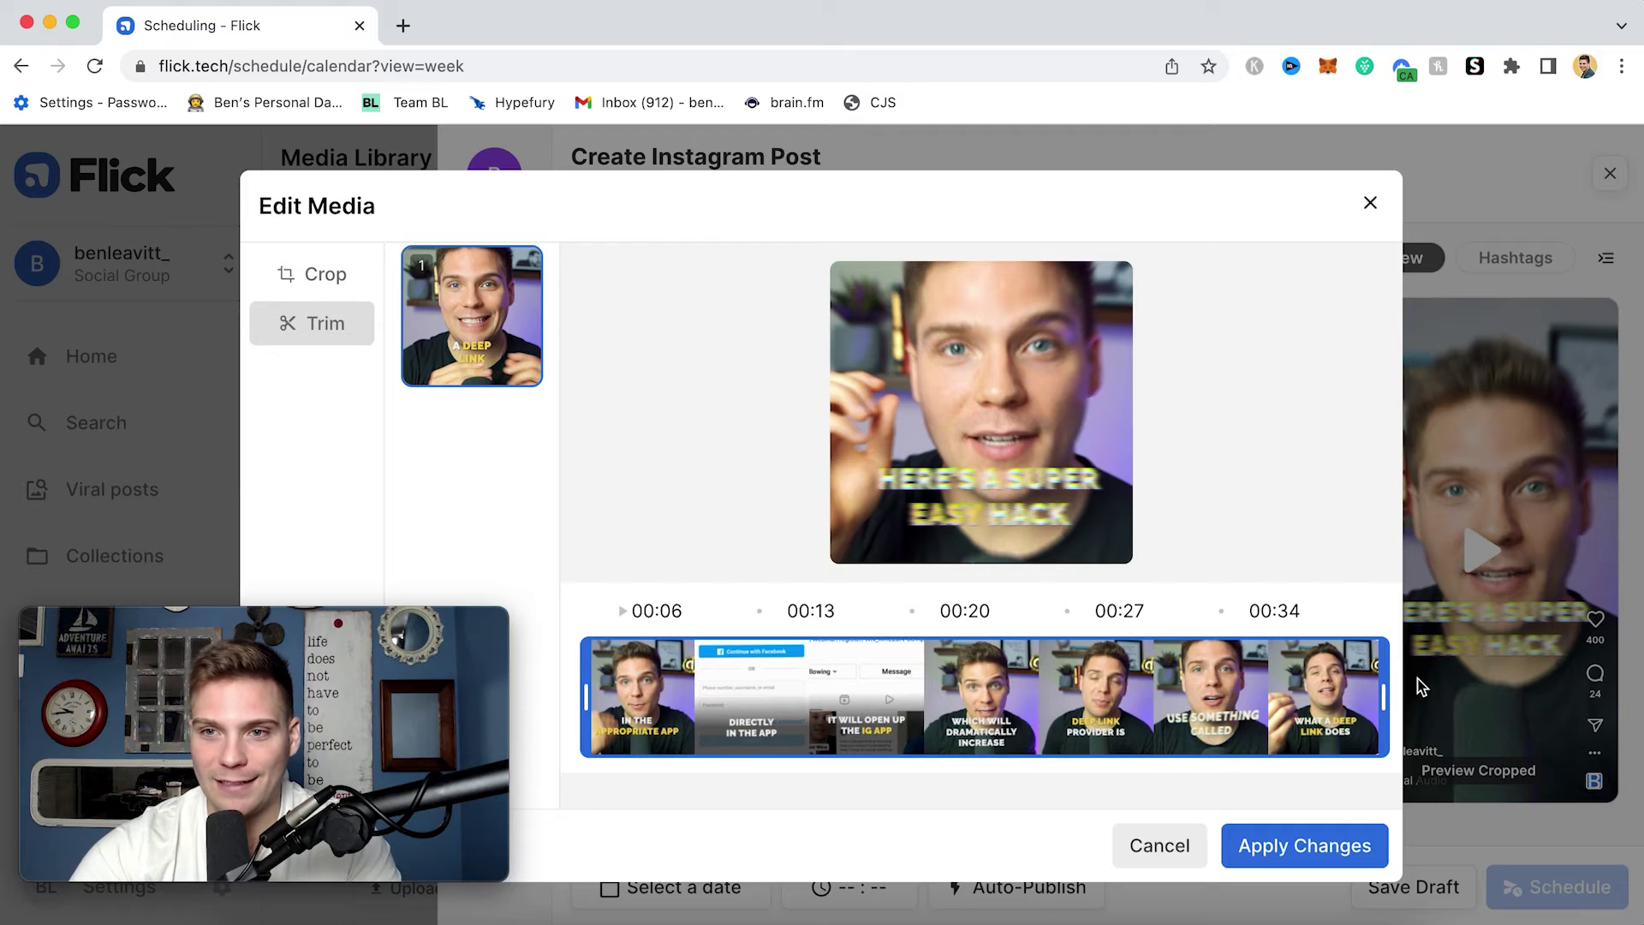
click(1175, 839)
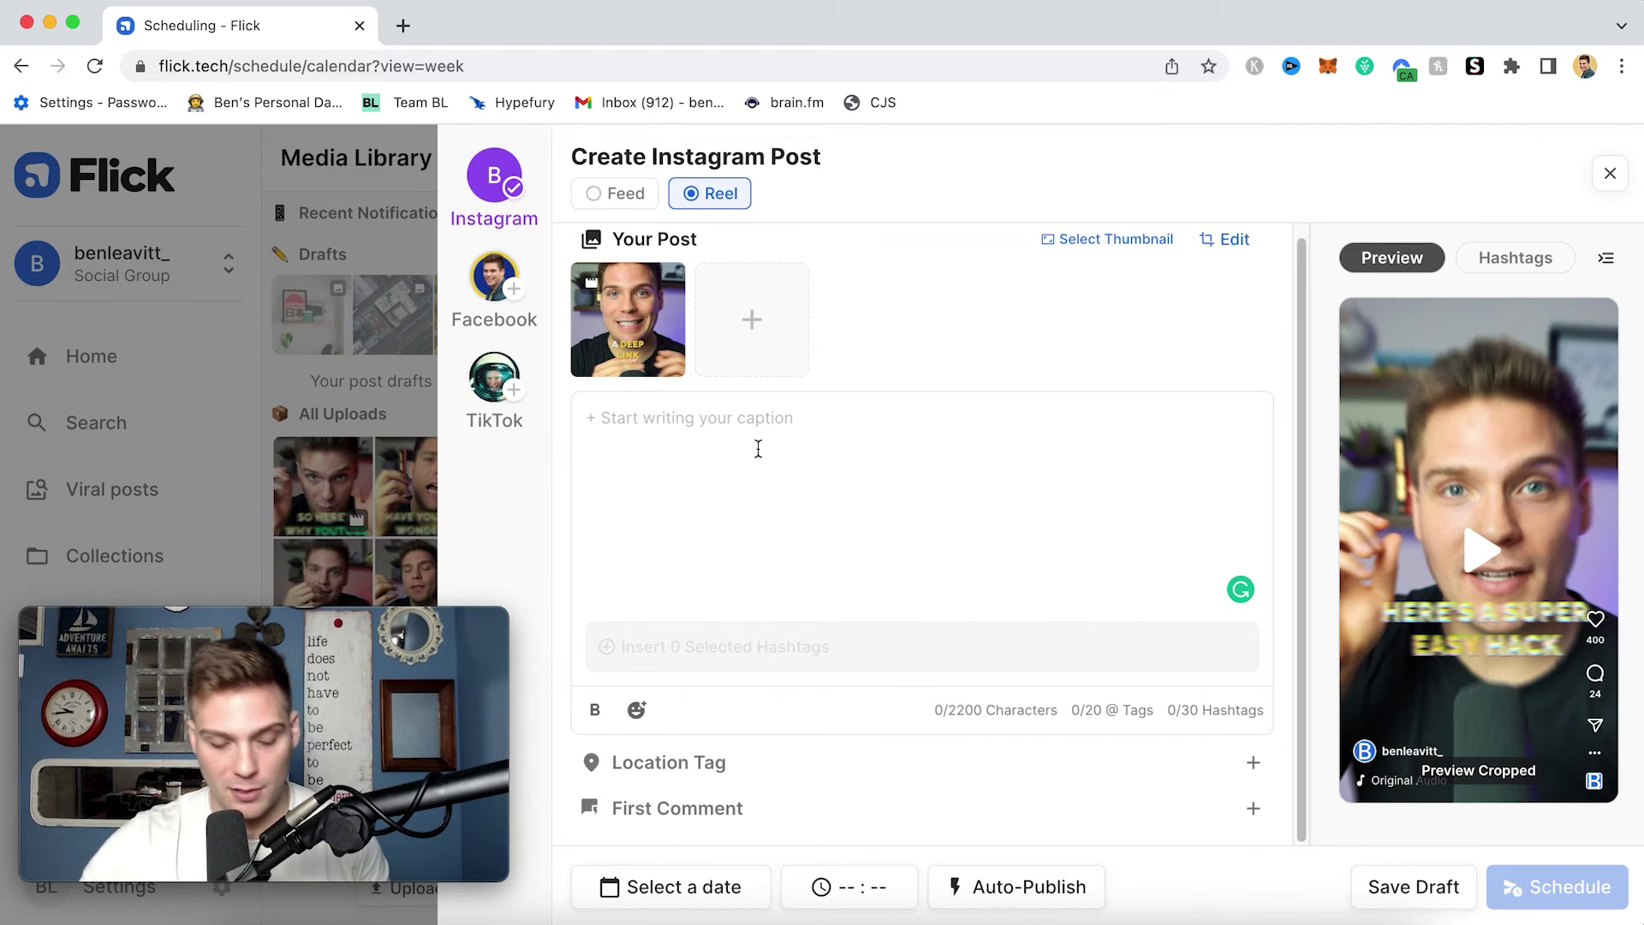
Write the caption 'This is my new caption' and tag the location as Toronto, Ontario
text(Th)
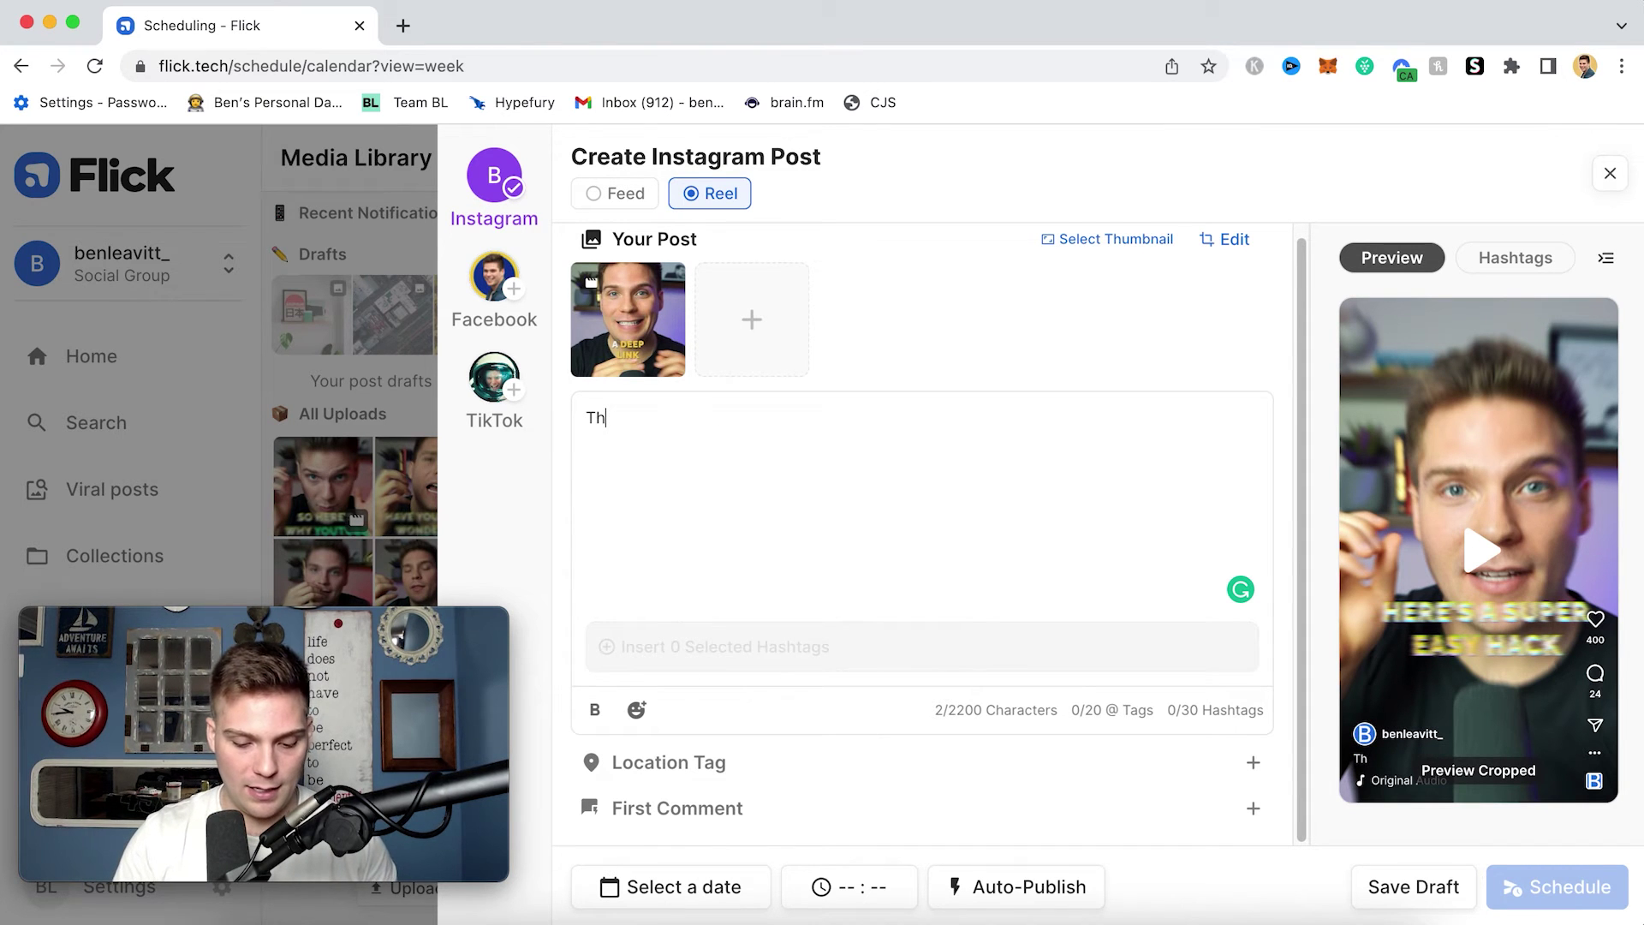
text(is is my new caption)
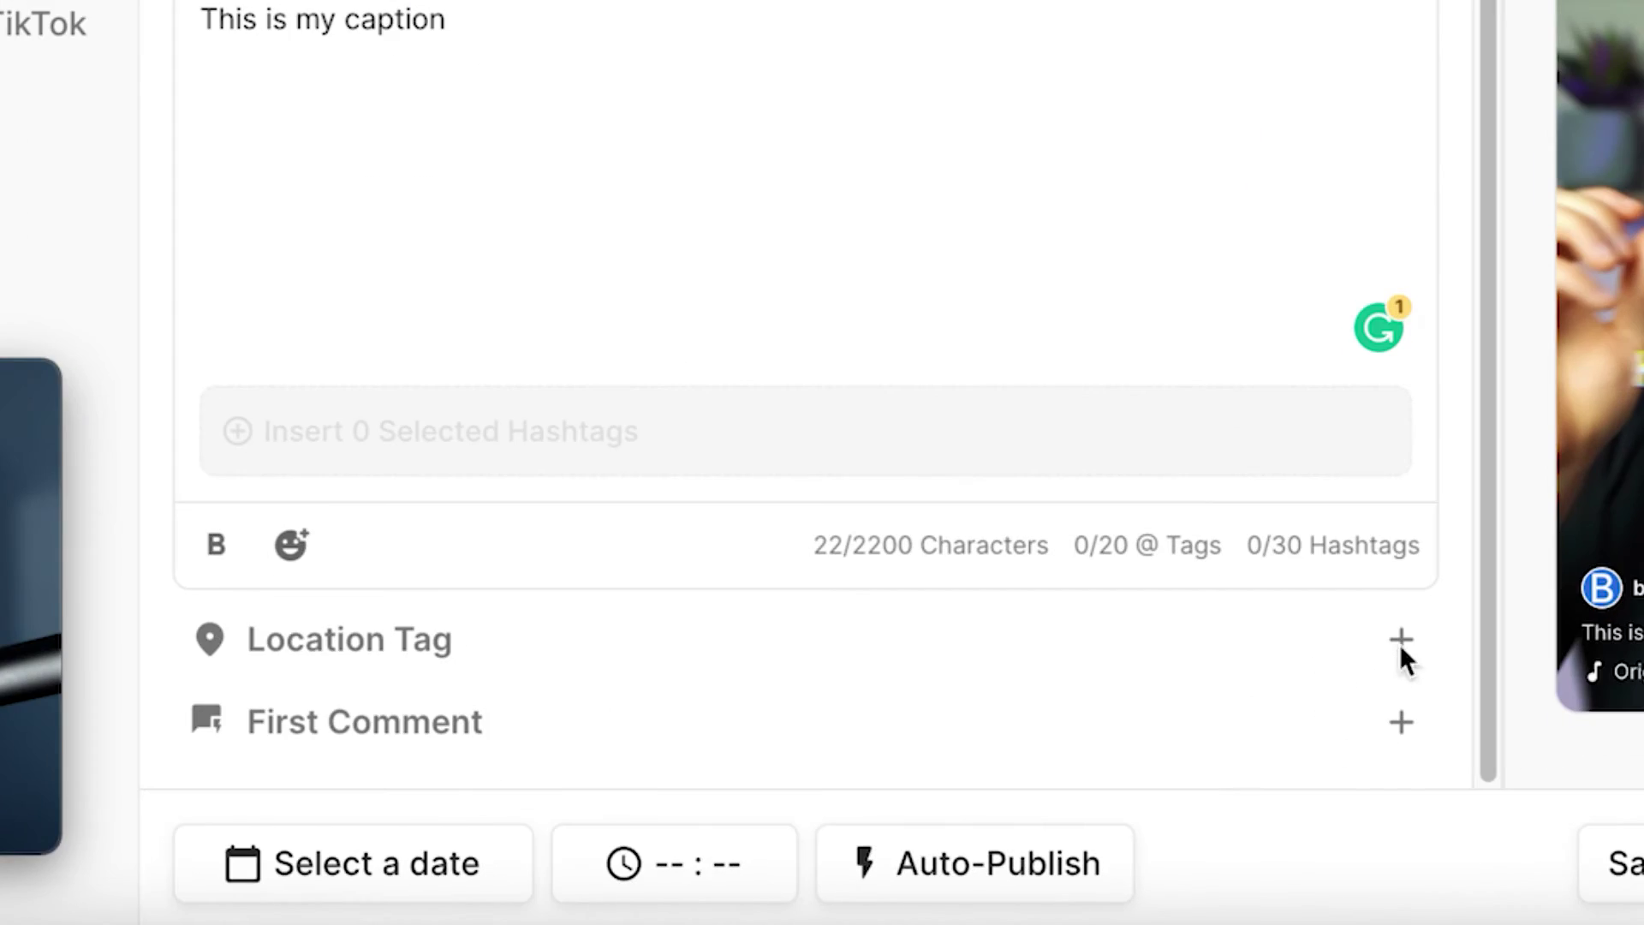
click(1400, 644)
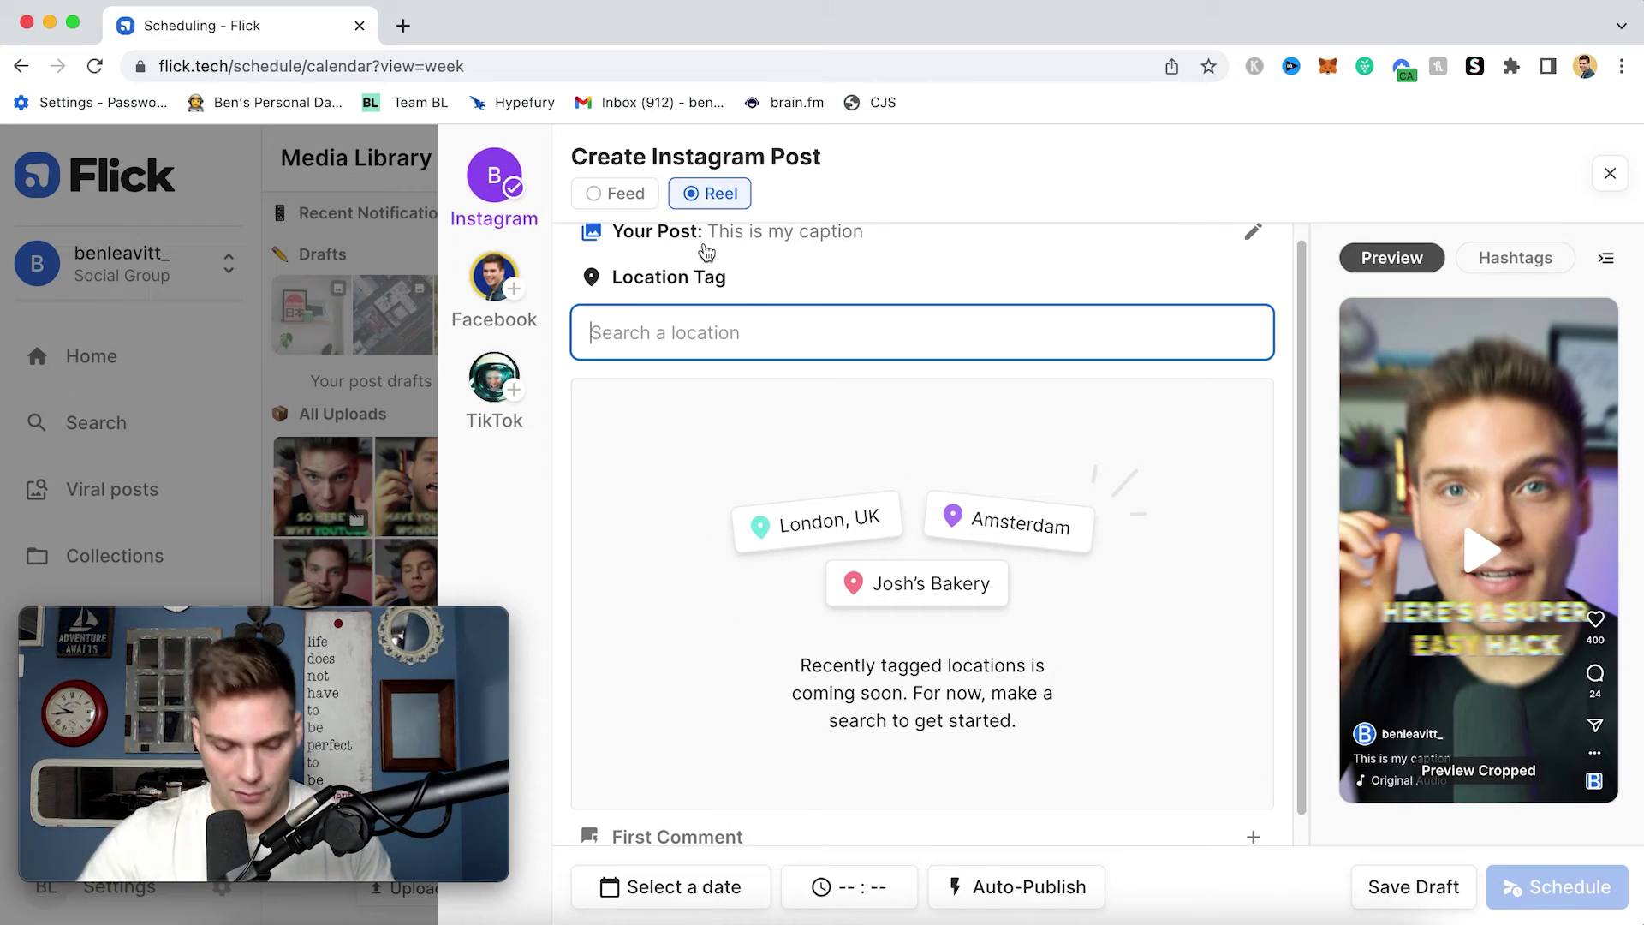
text(t)
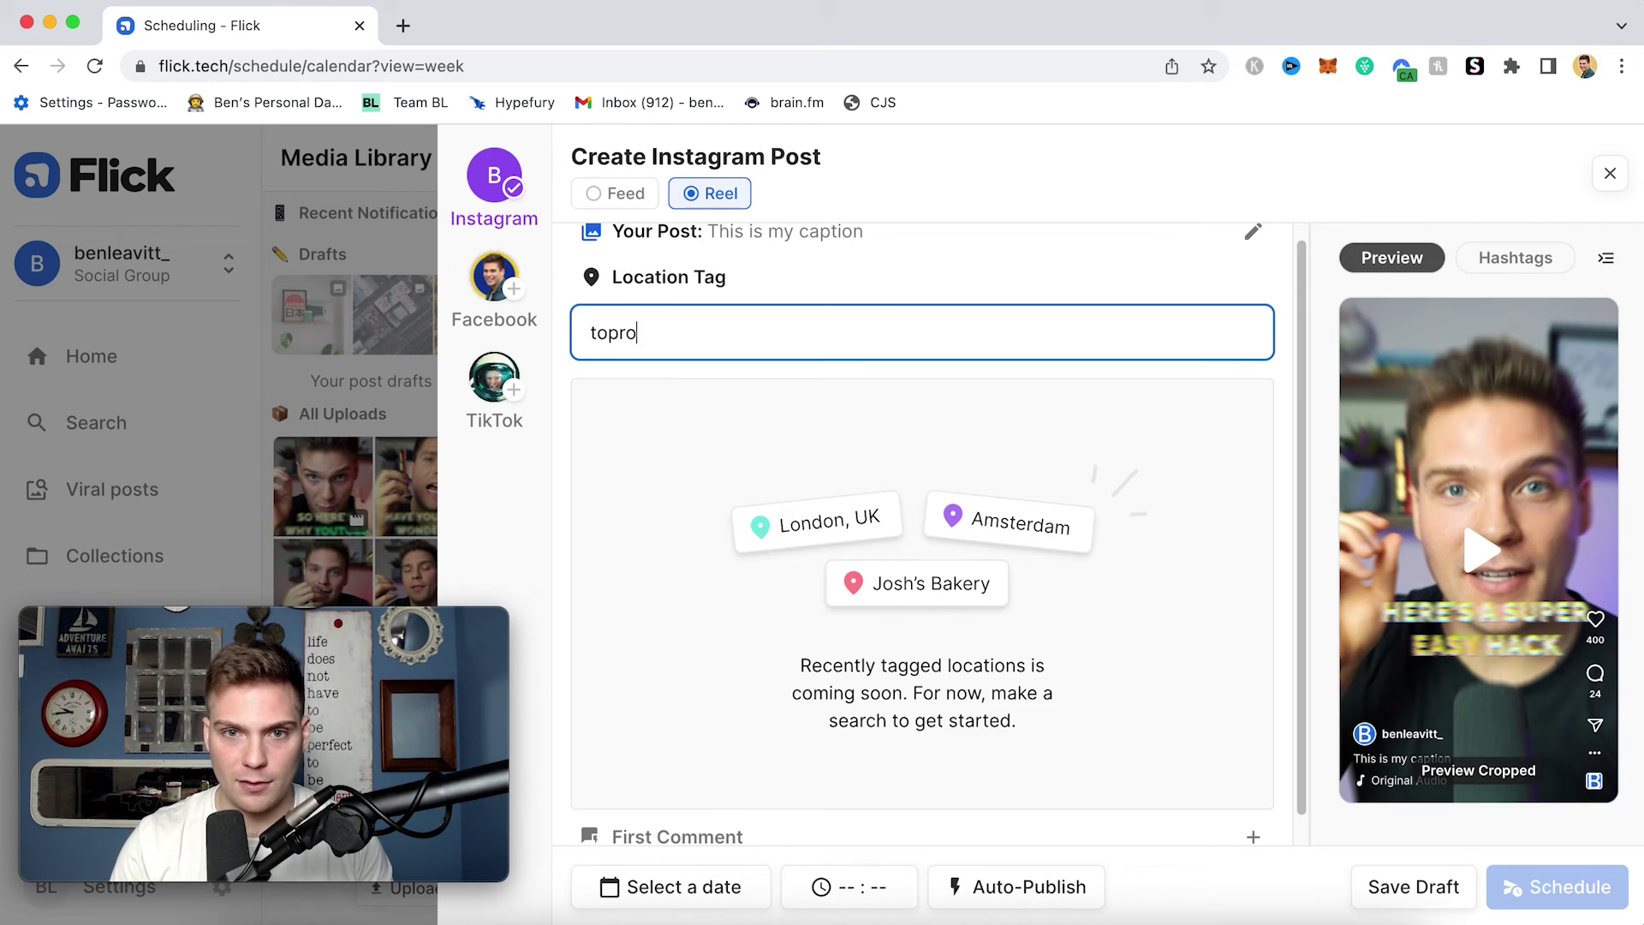
text(oronto)
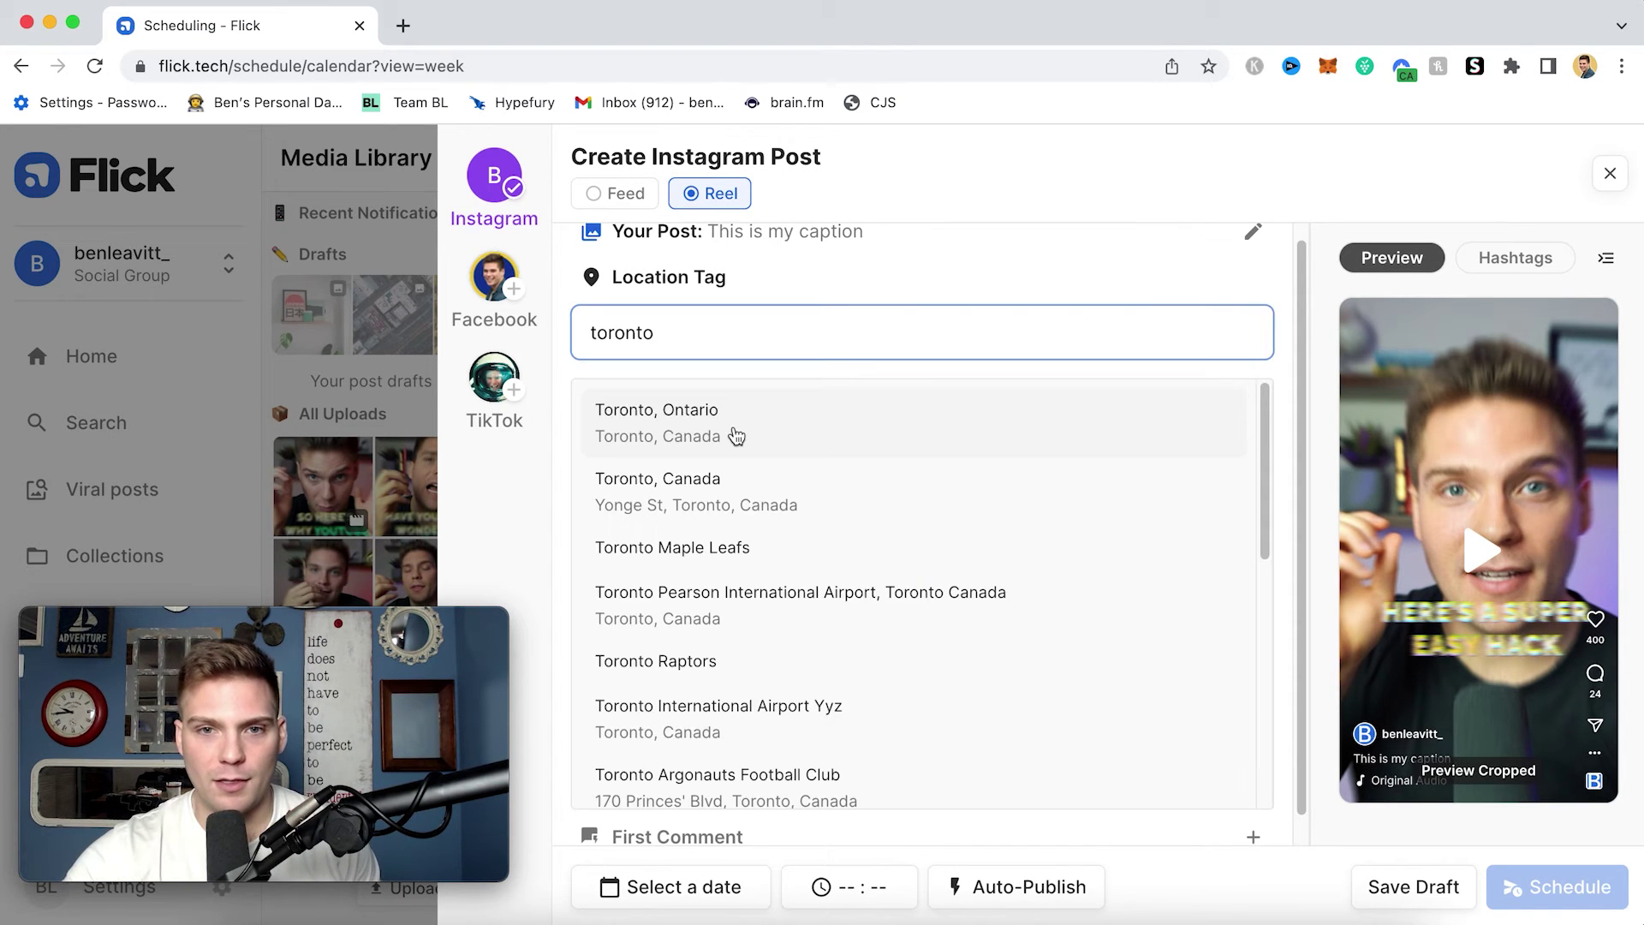
click(734, 420)
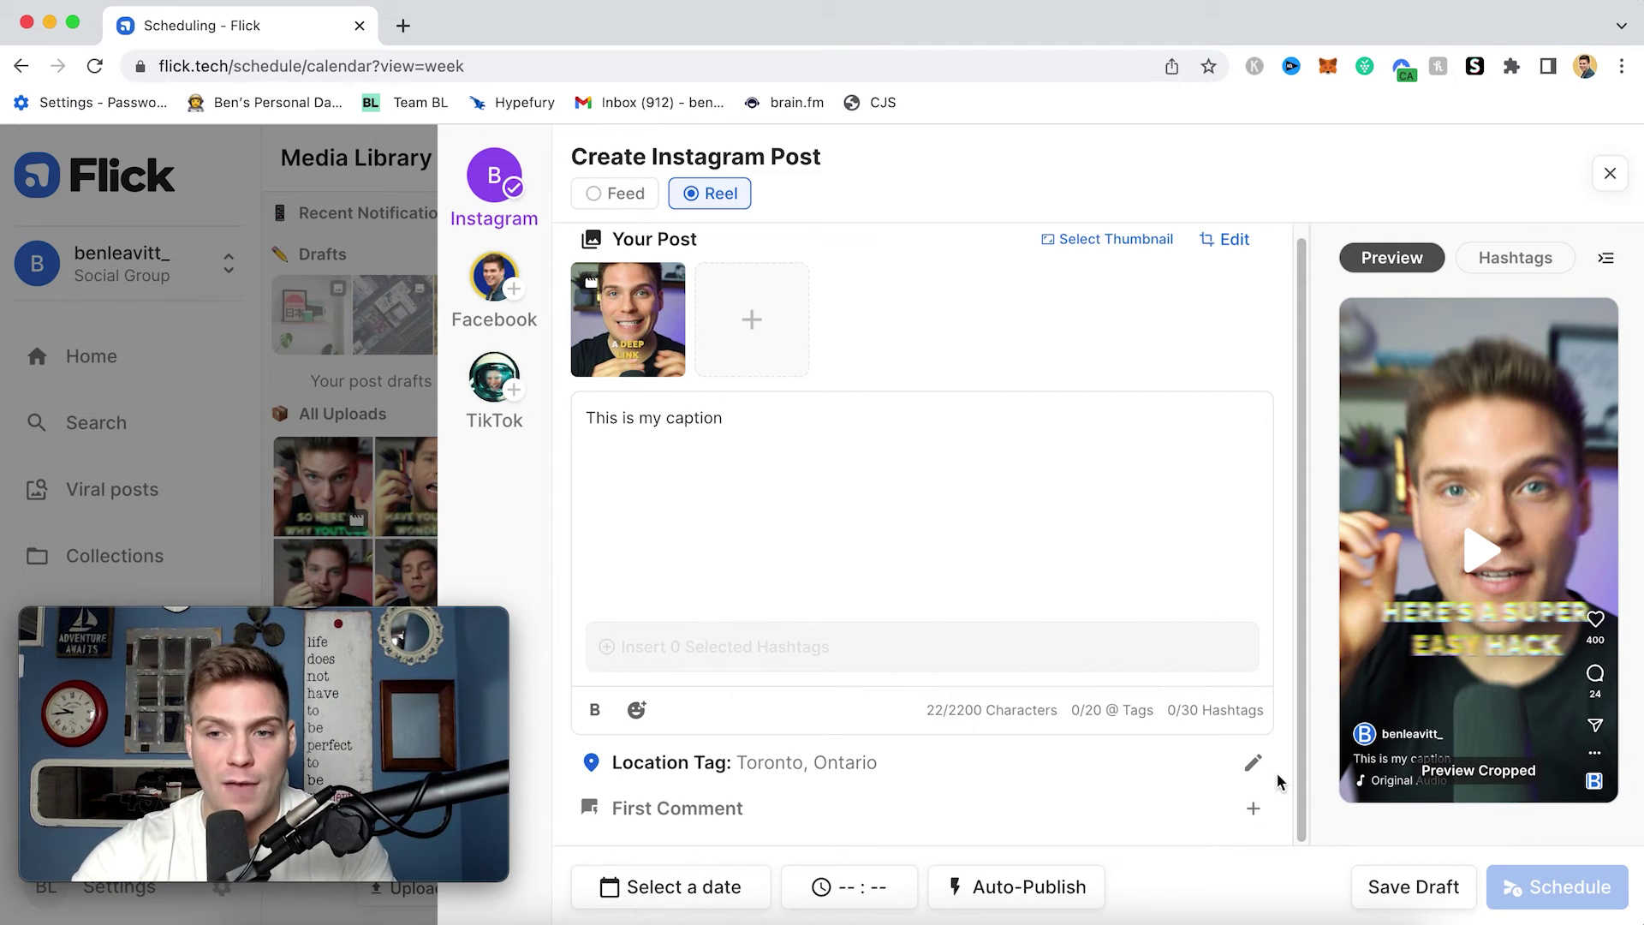
click(1255, 814)
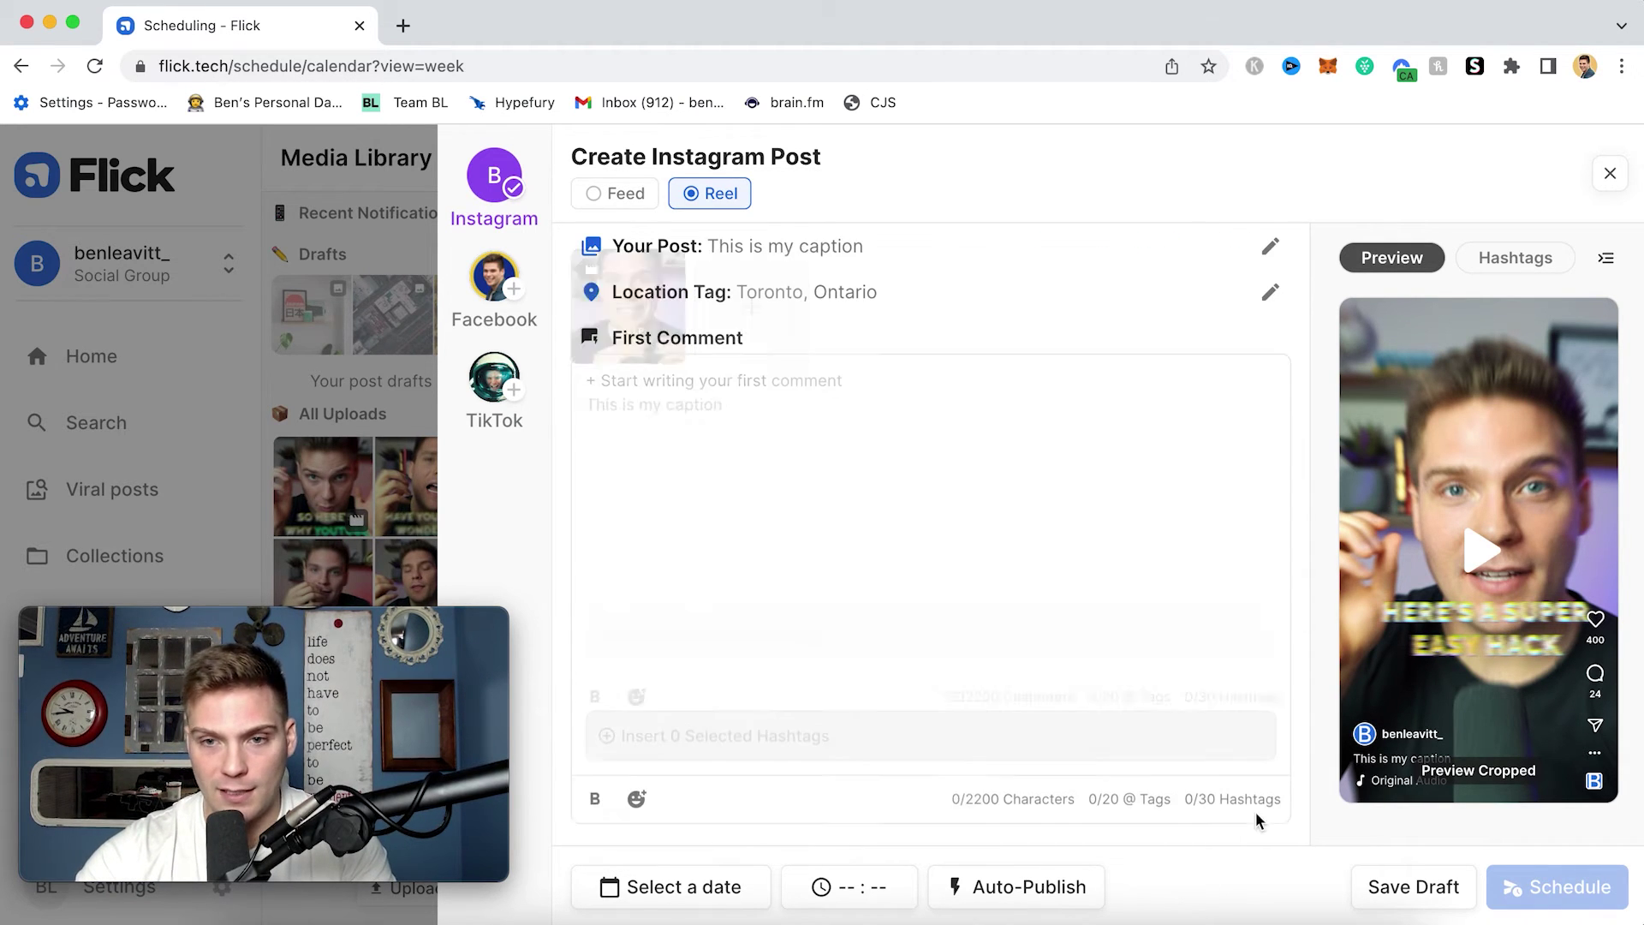
Write the first comment 'Don't forget to follow' on the reel
click(882, 474)
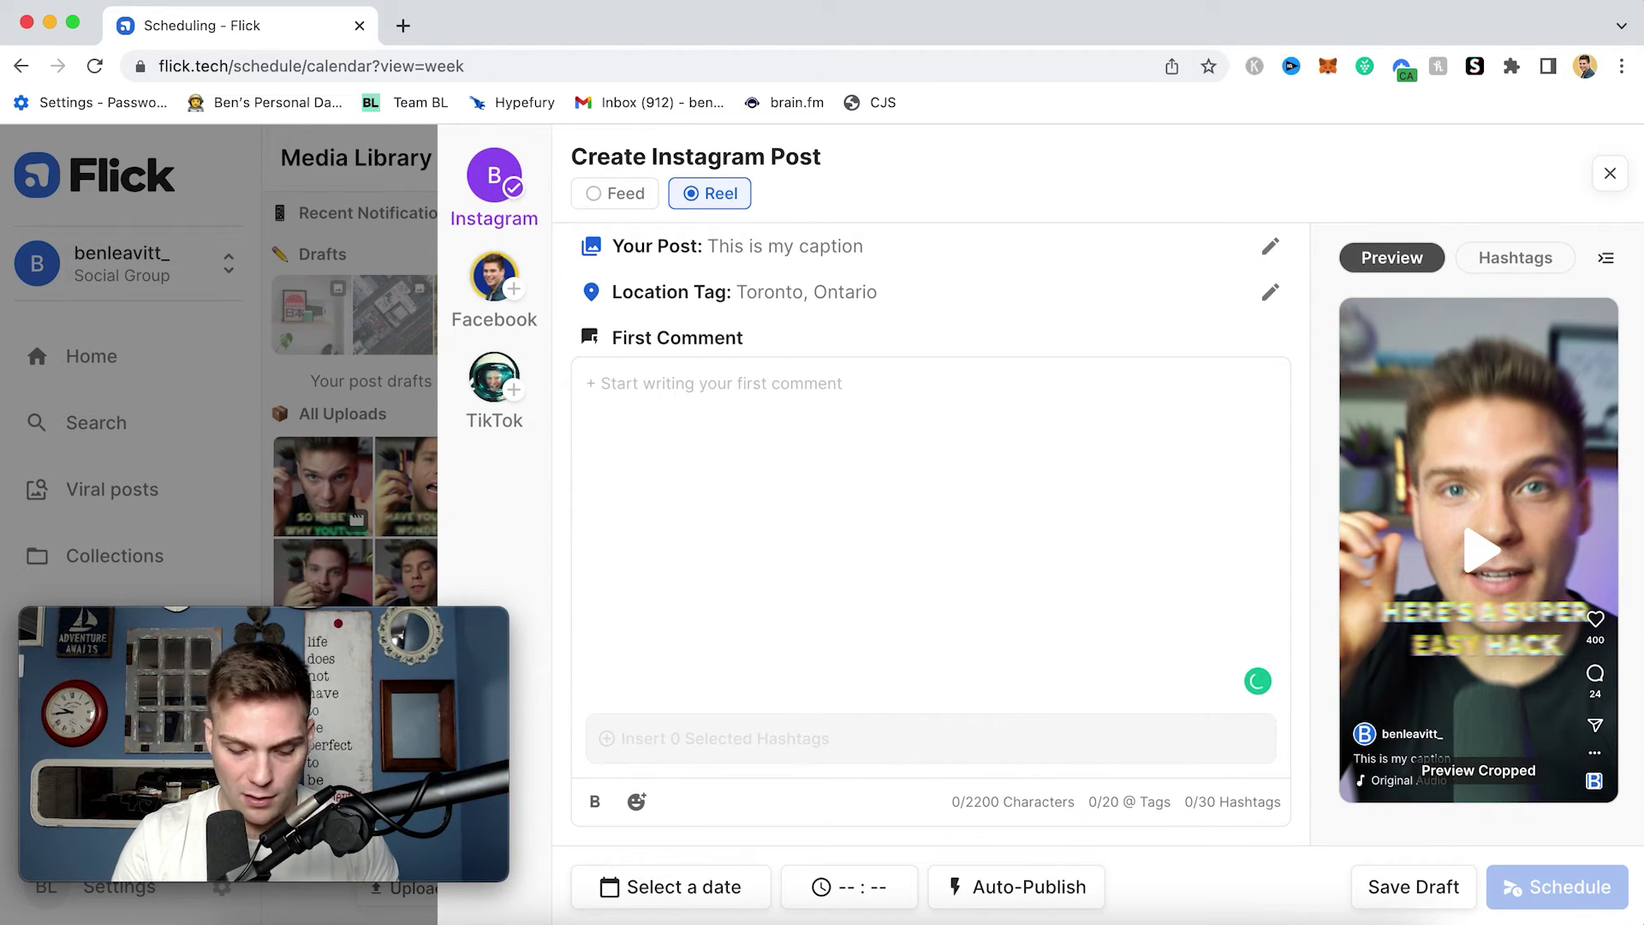
text(Don't forget to follow)
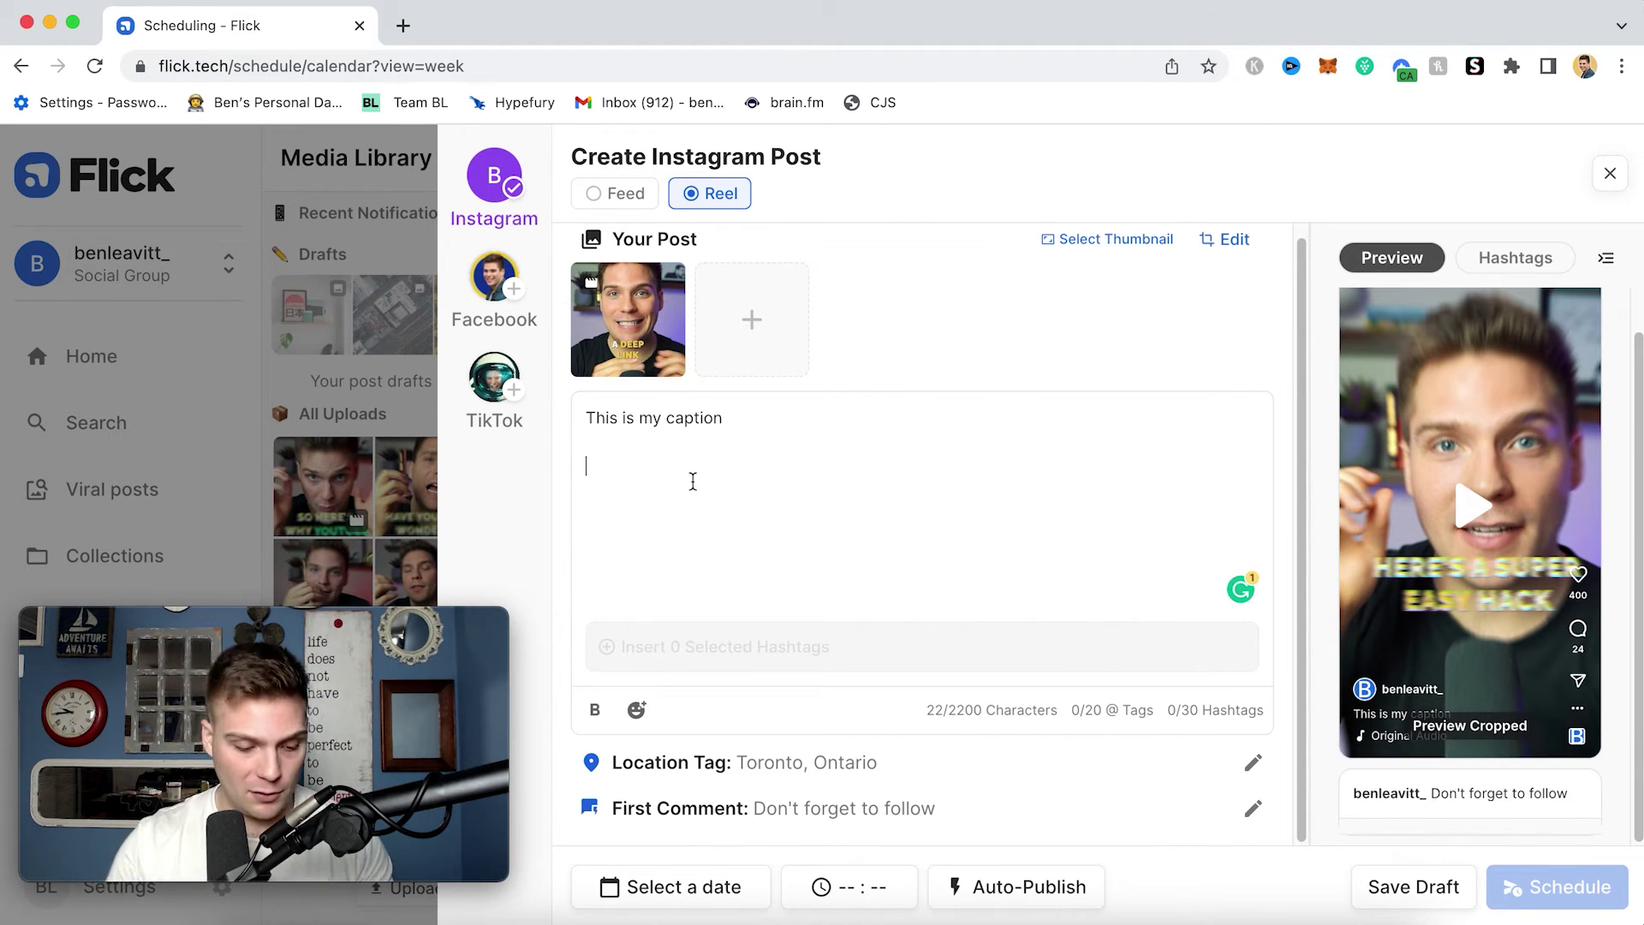
Add #content to the caption and open the Business Advice hashtag collection
text(#)
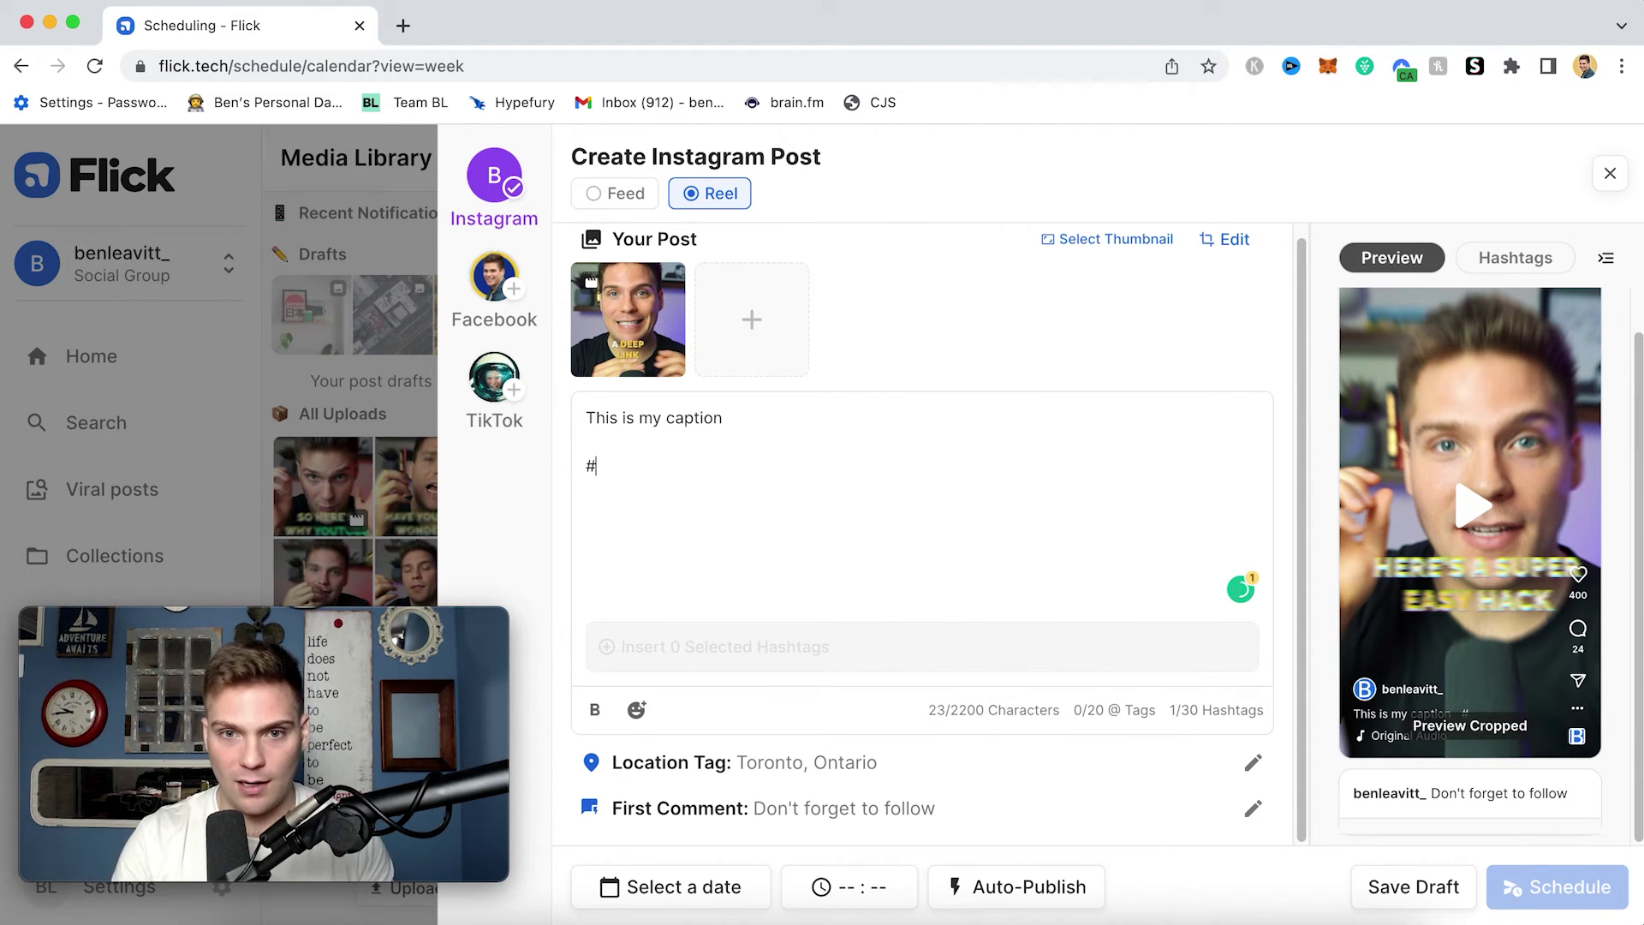
text(content)
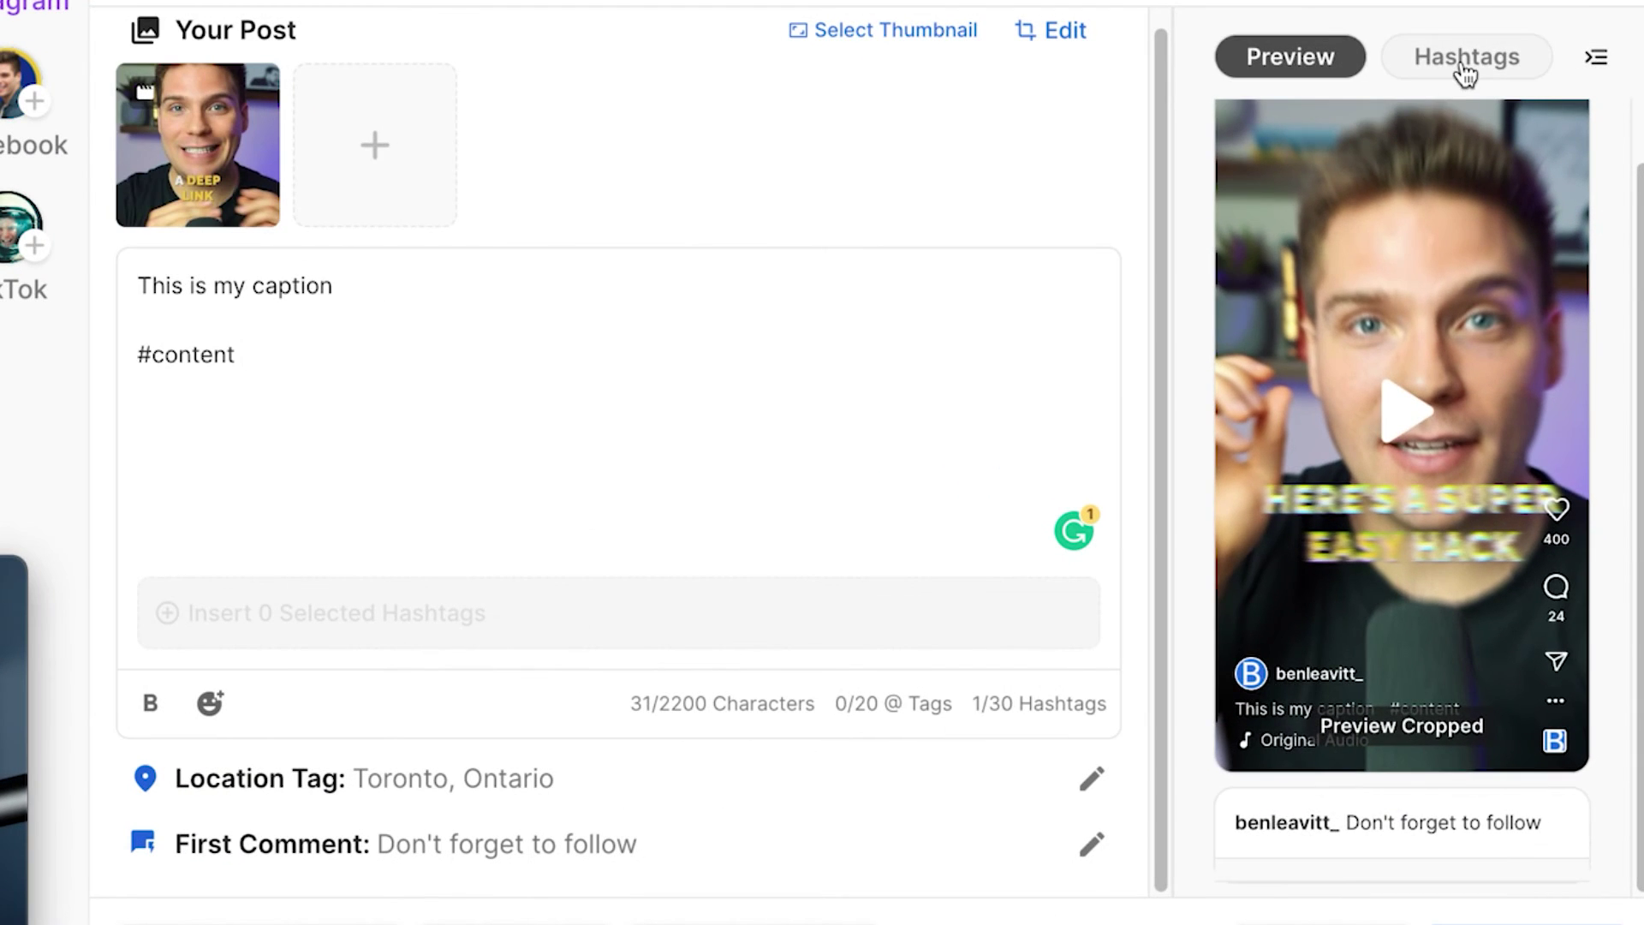
click(1465, 58)
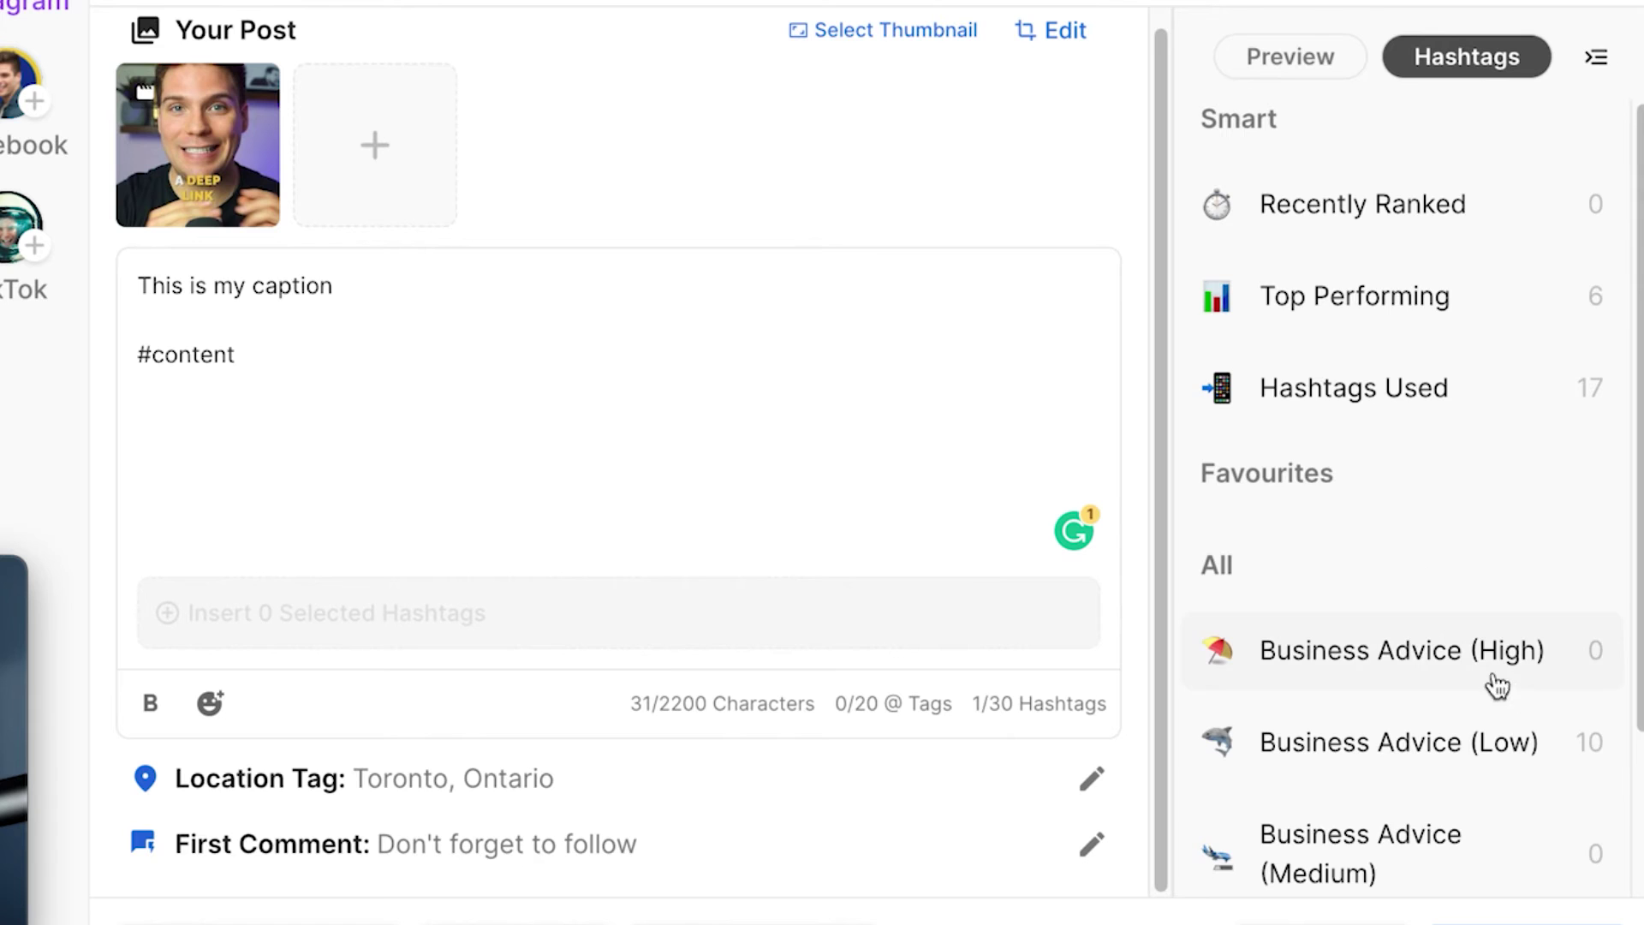
scroll(1456, 702, down, 2)
click(1446, 548)
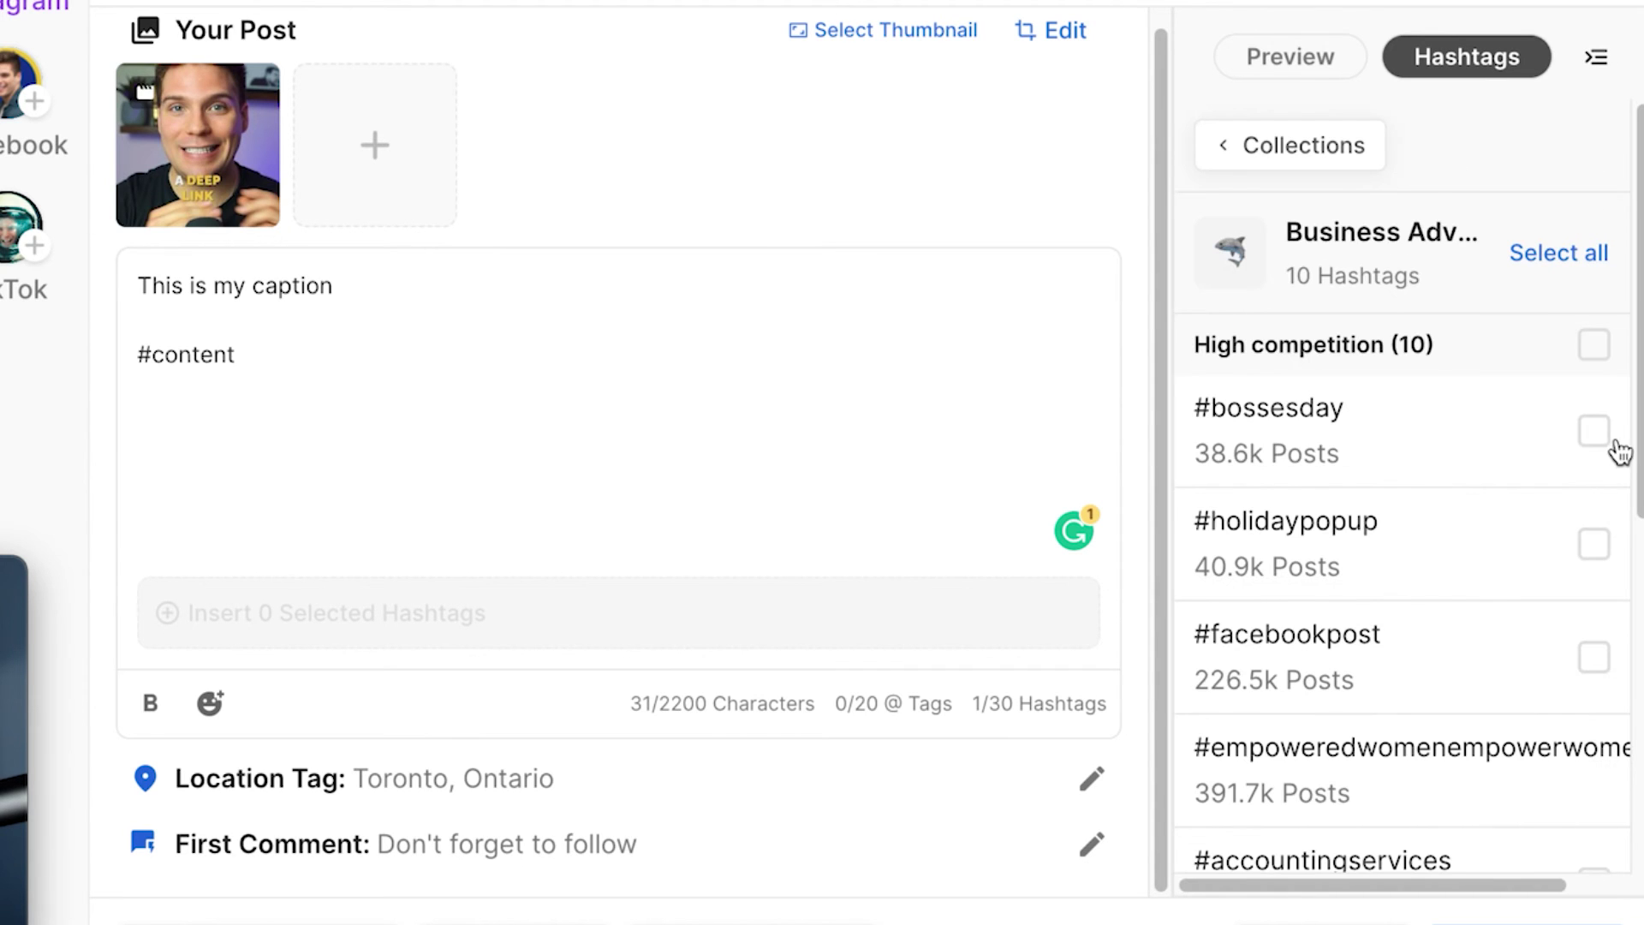
Select all ten Business Advice hashtags and insert them into the caption
click(1596, 437)
click(1595, 544)
click(1597, 664)
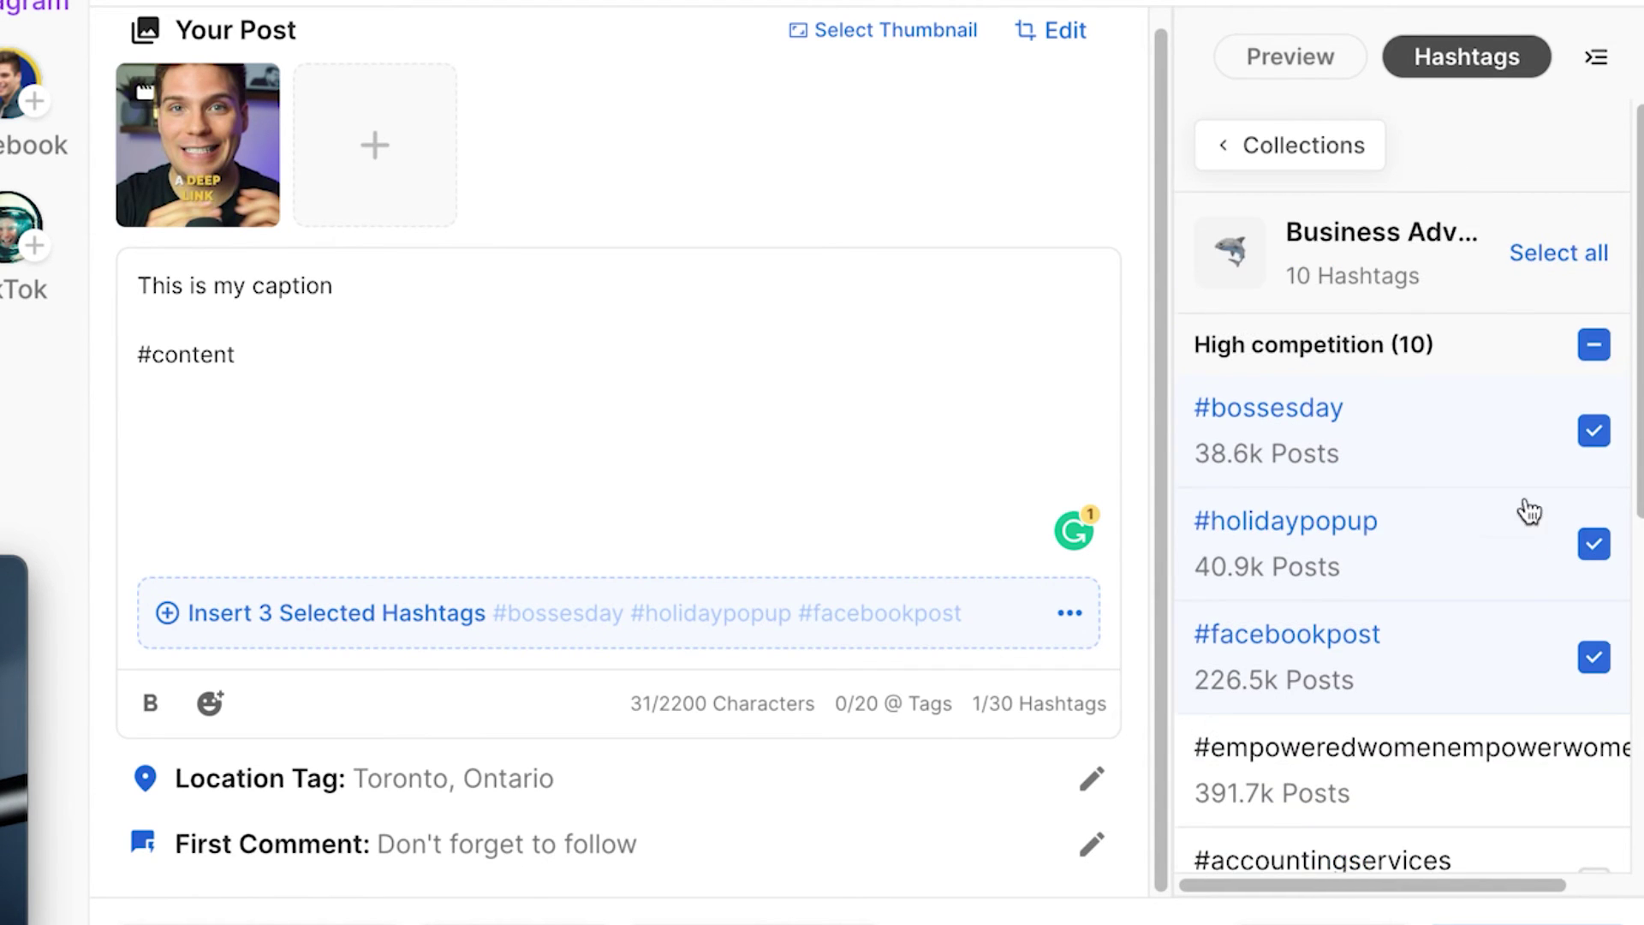
click(1560, 254)
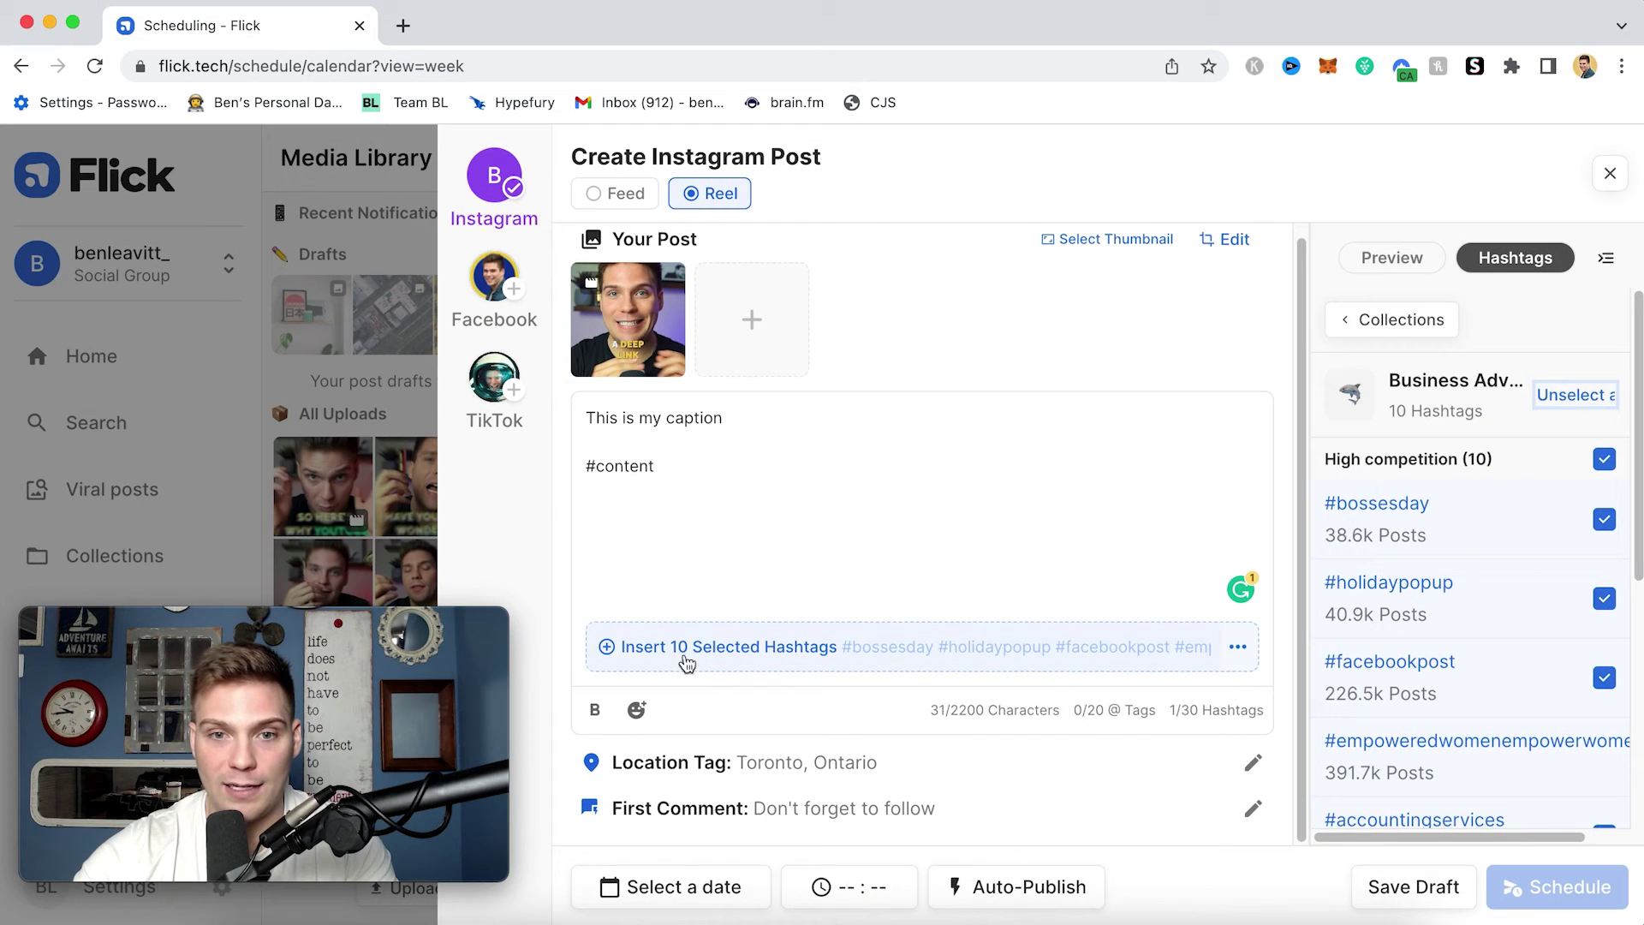
click(609, 647)
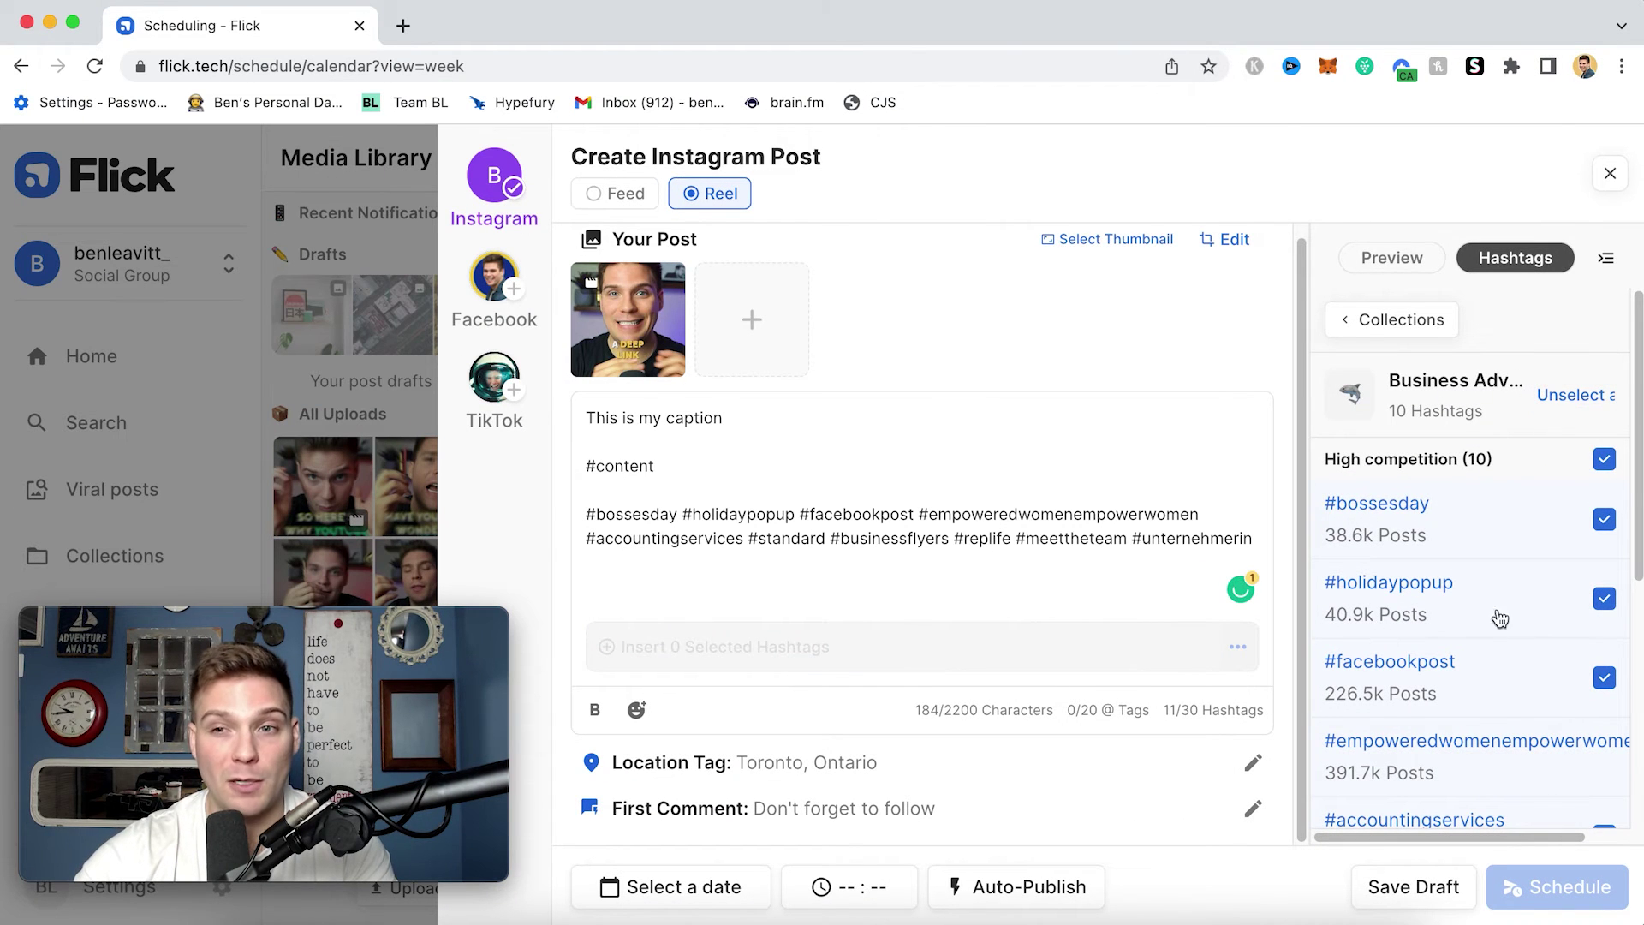
scroll(1491, 617, down, 4)
scroll(1482, 599, up, 4)
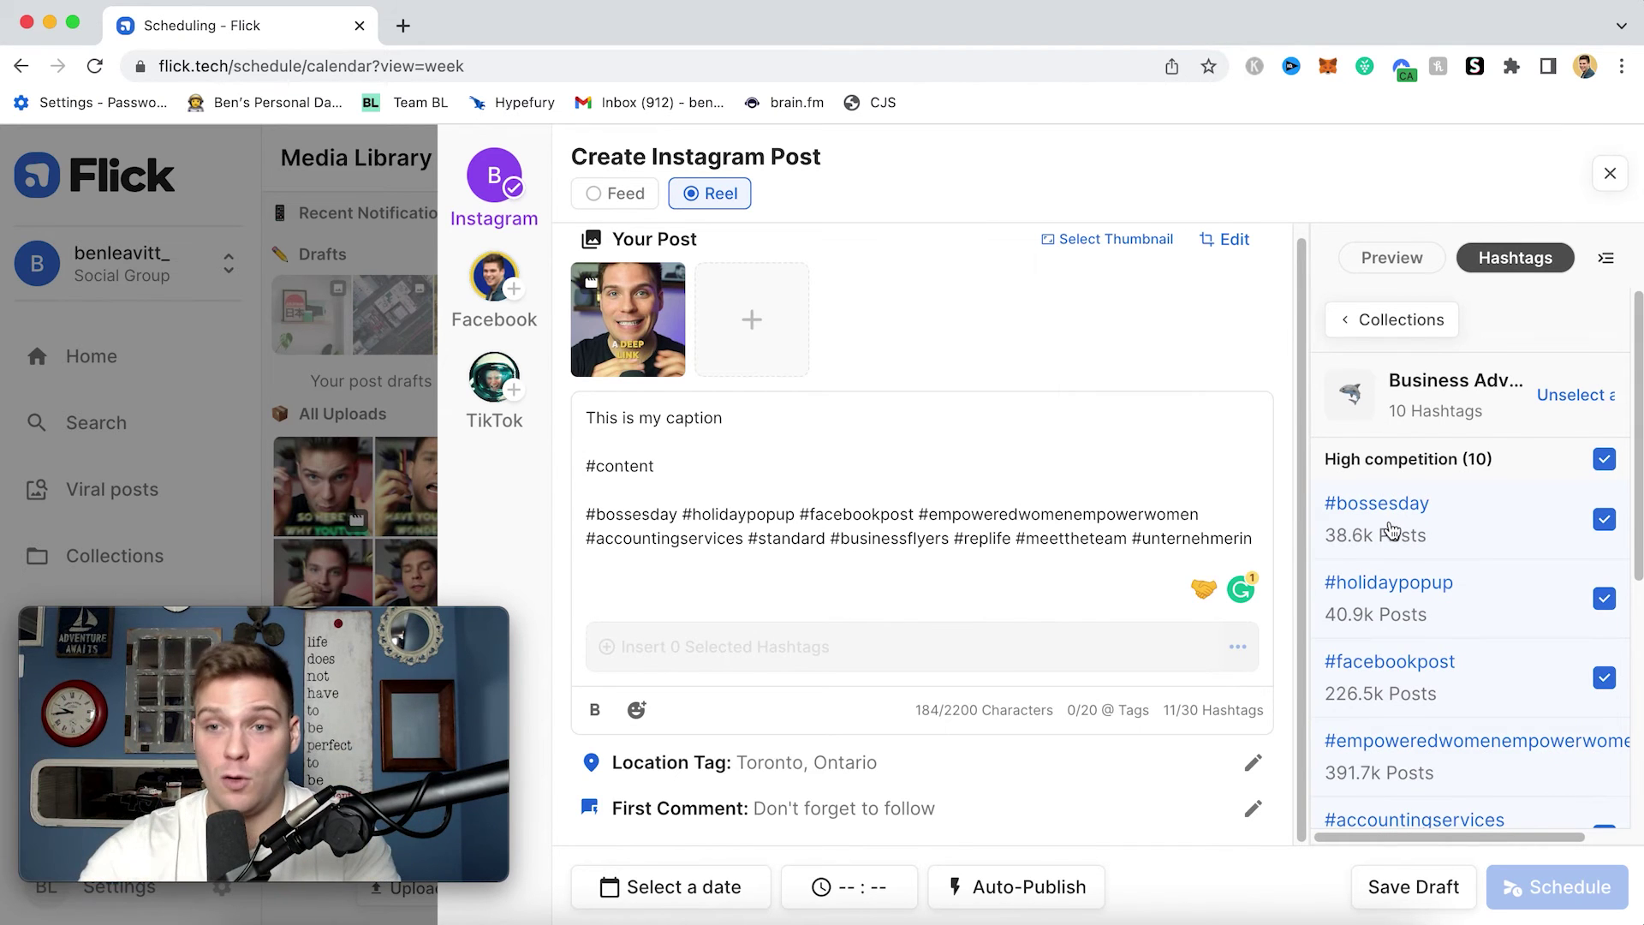
scroll(1456, 557, down, 5)
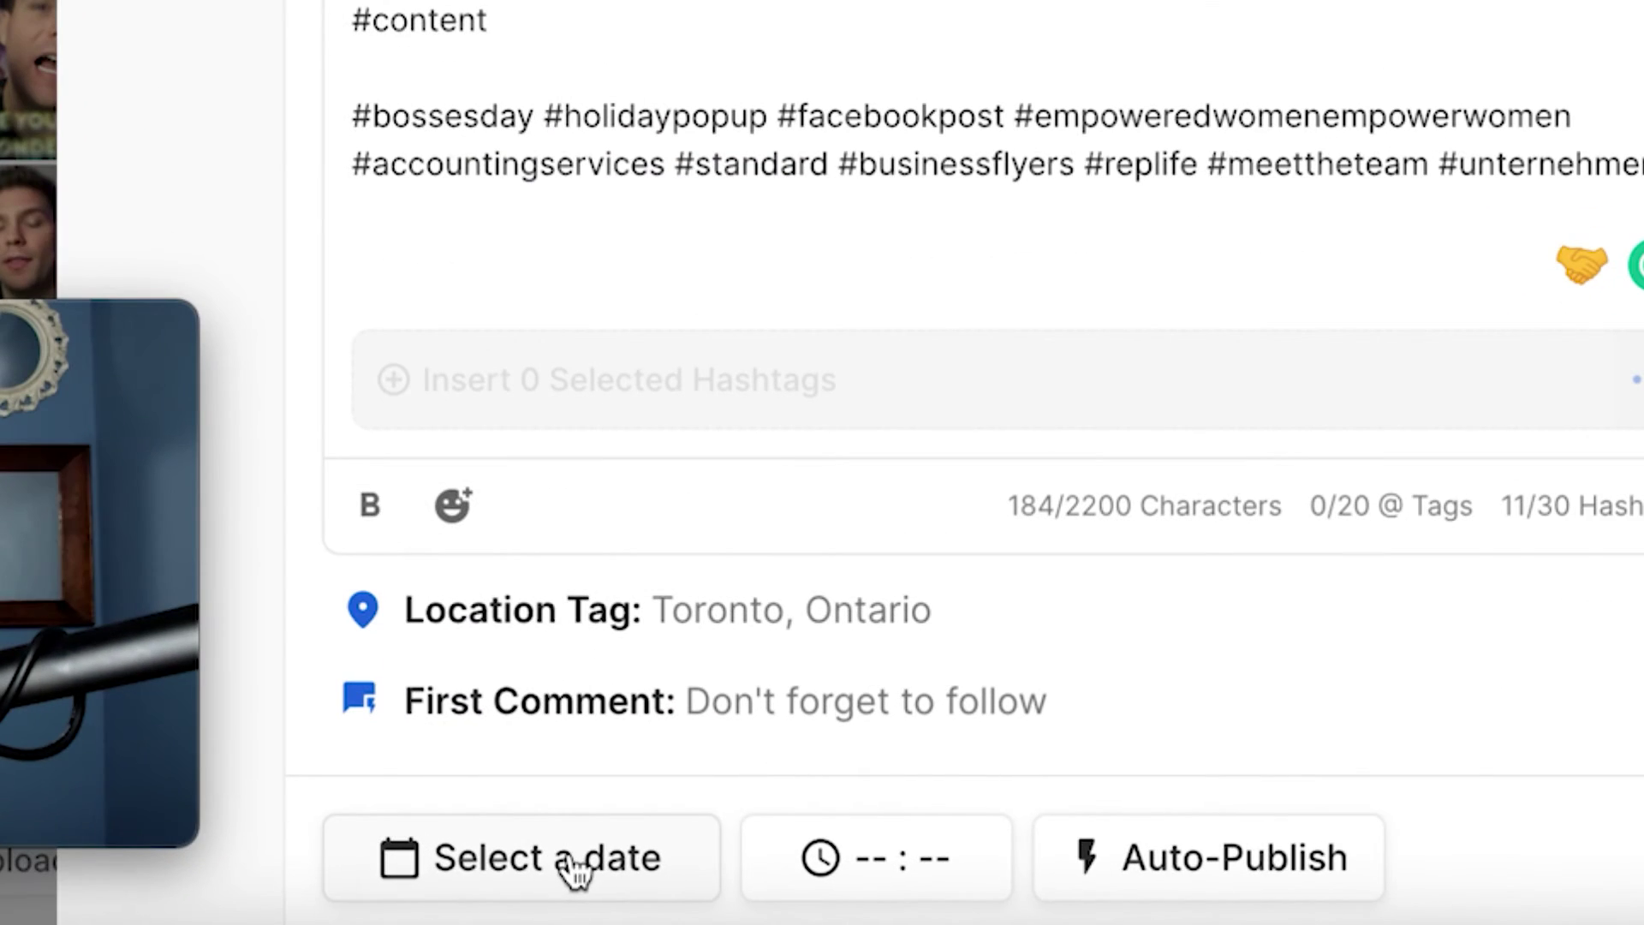
click(588, 856)
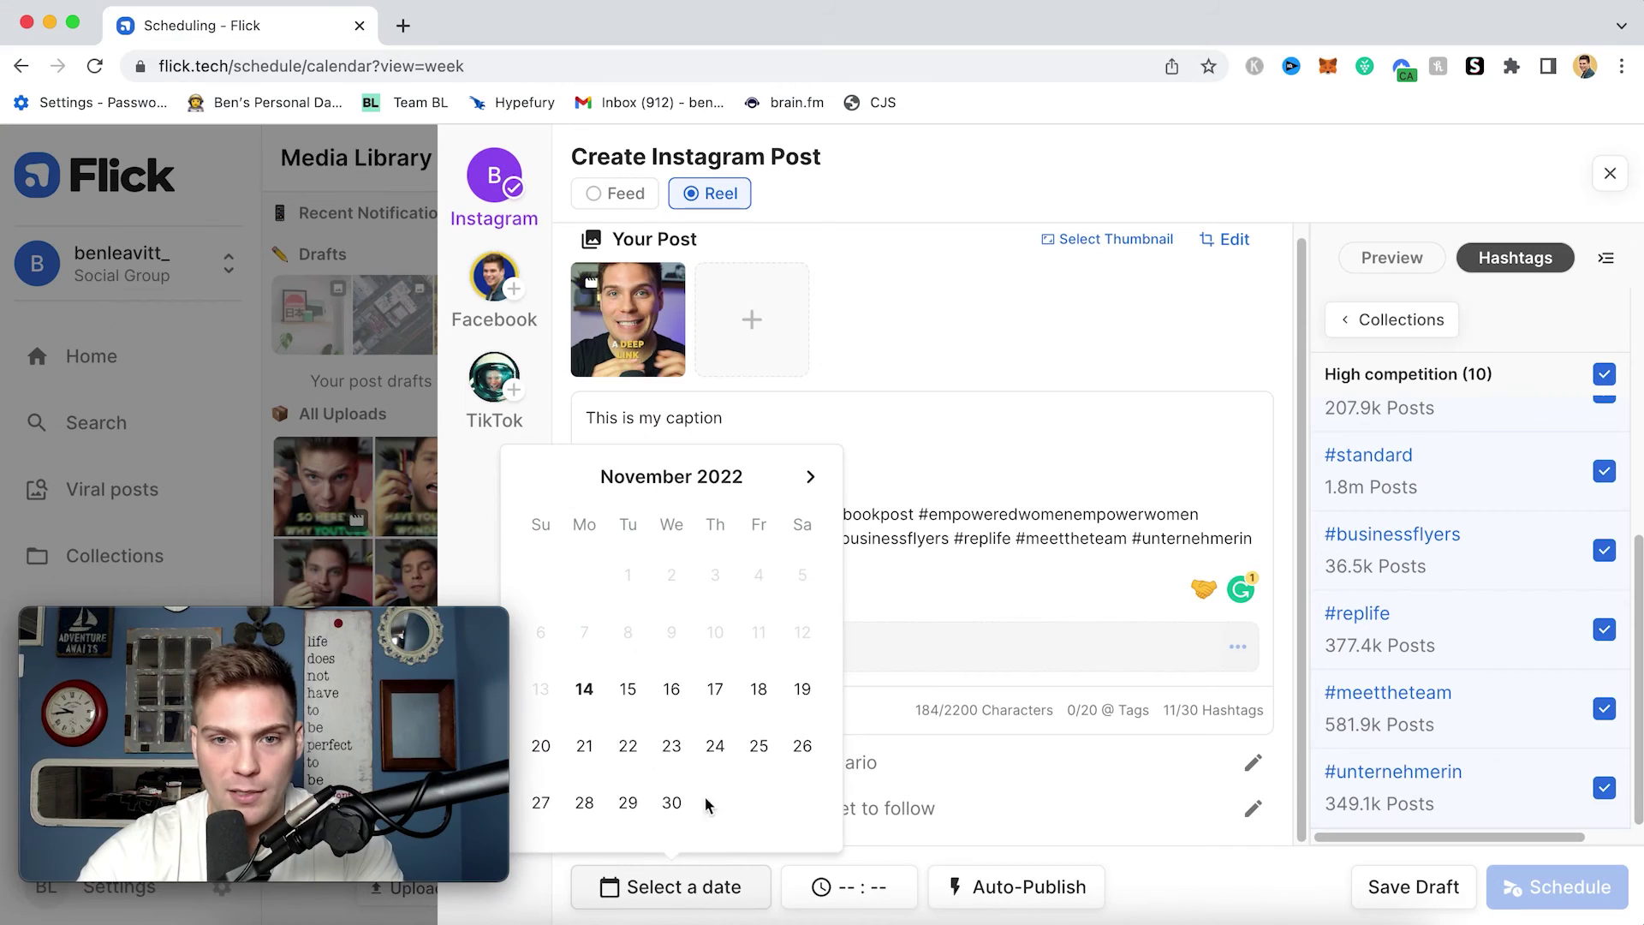
Set the reel's date to Wednesday 16 November and the posting time to 6:00pm
click(671, 690)
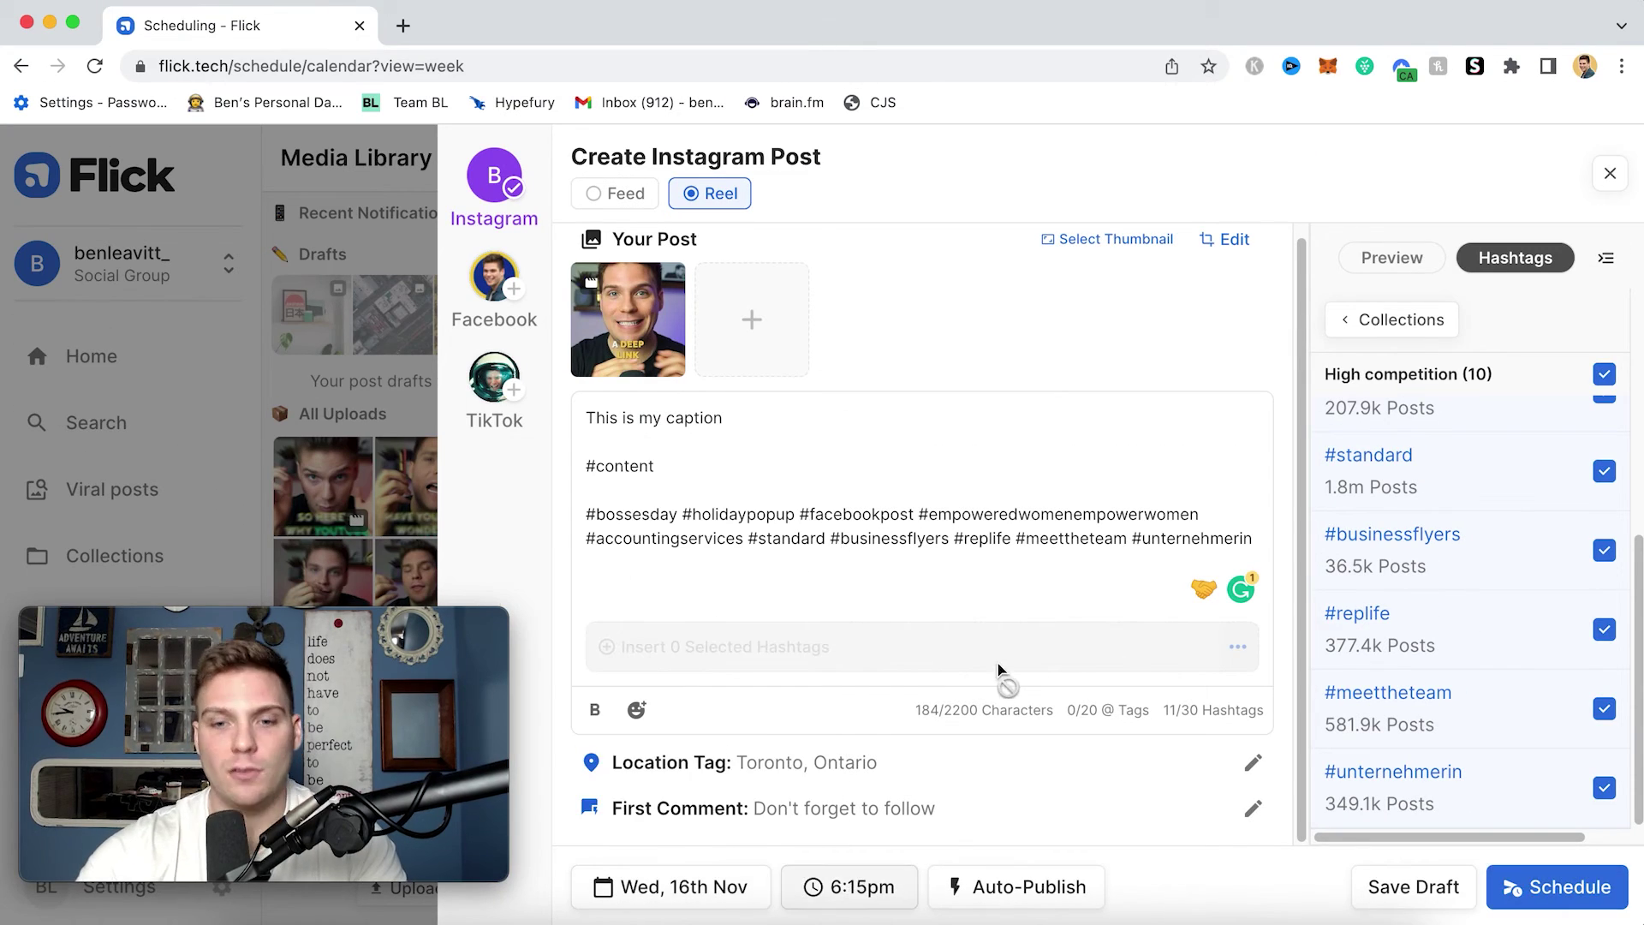
click(863, 889)
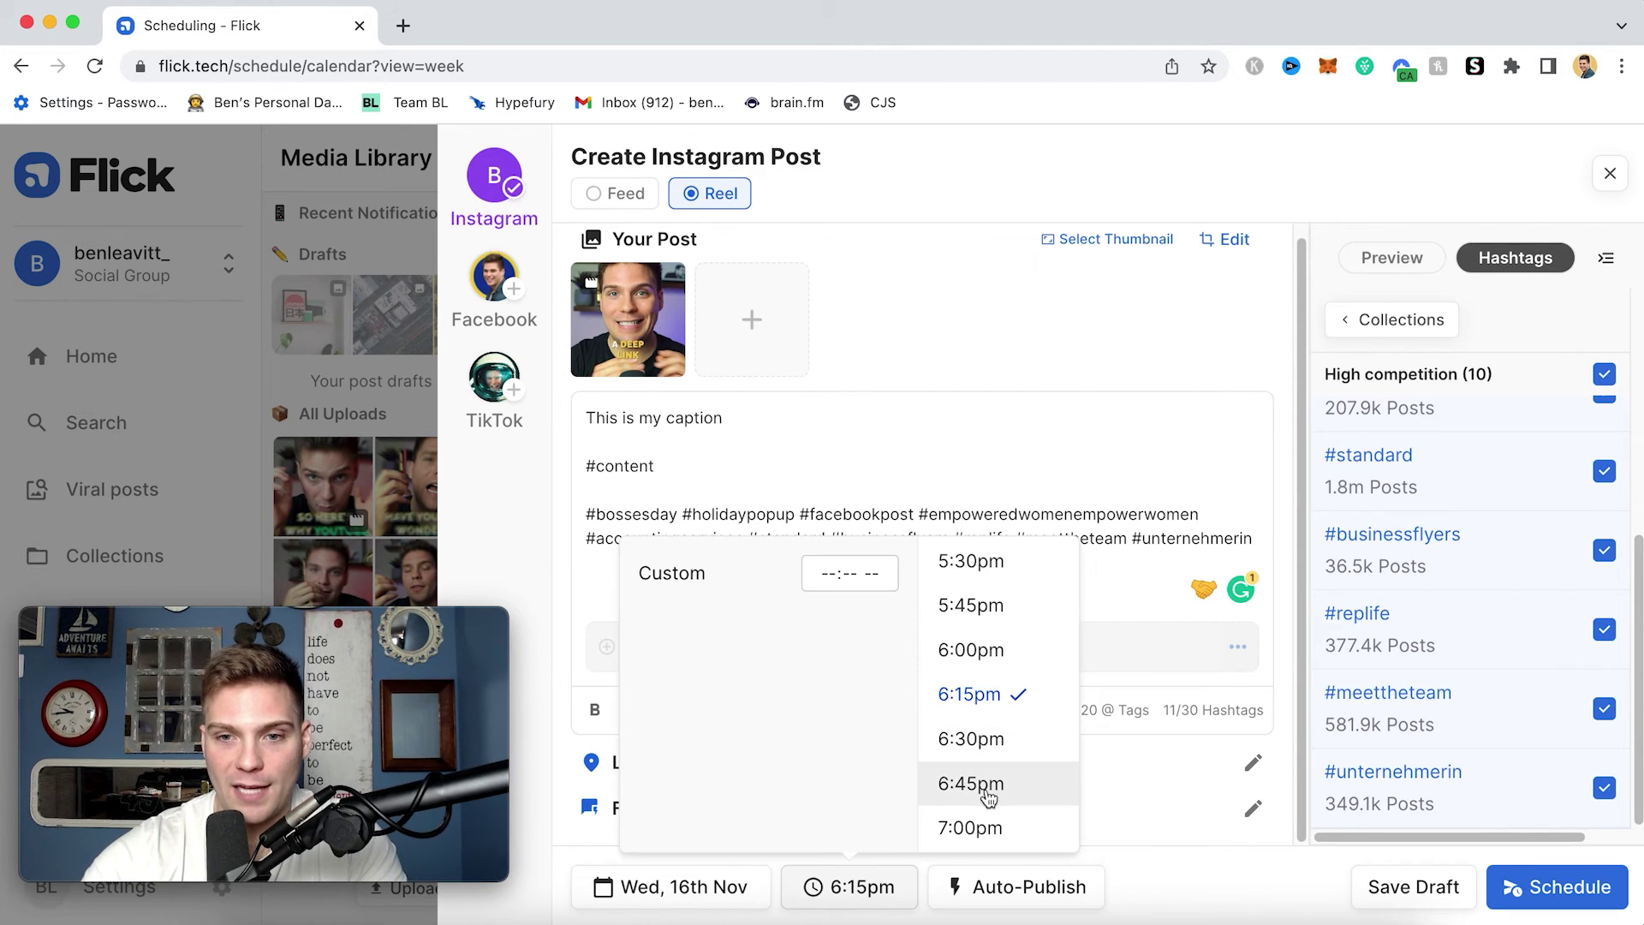
scroll(994, 685, up, 1)
click(1000, 695)
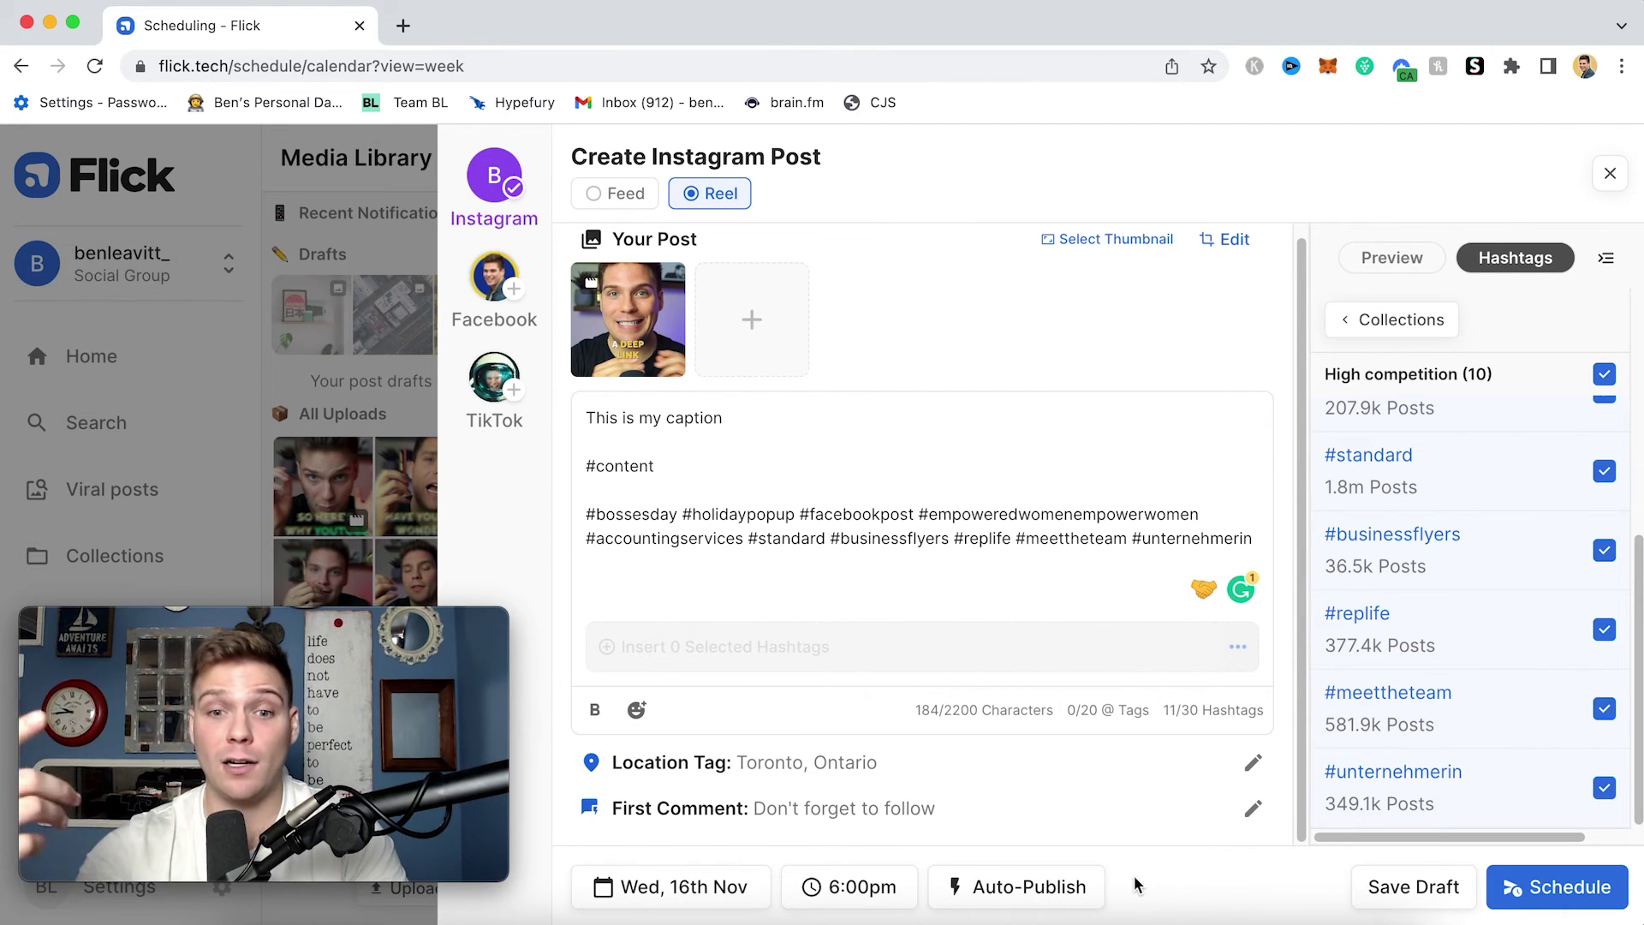
Switch between Notification and Auto-Publish modes, ending on Auto-Publish
click(1077, 886)
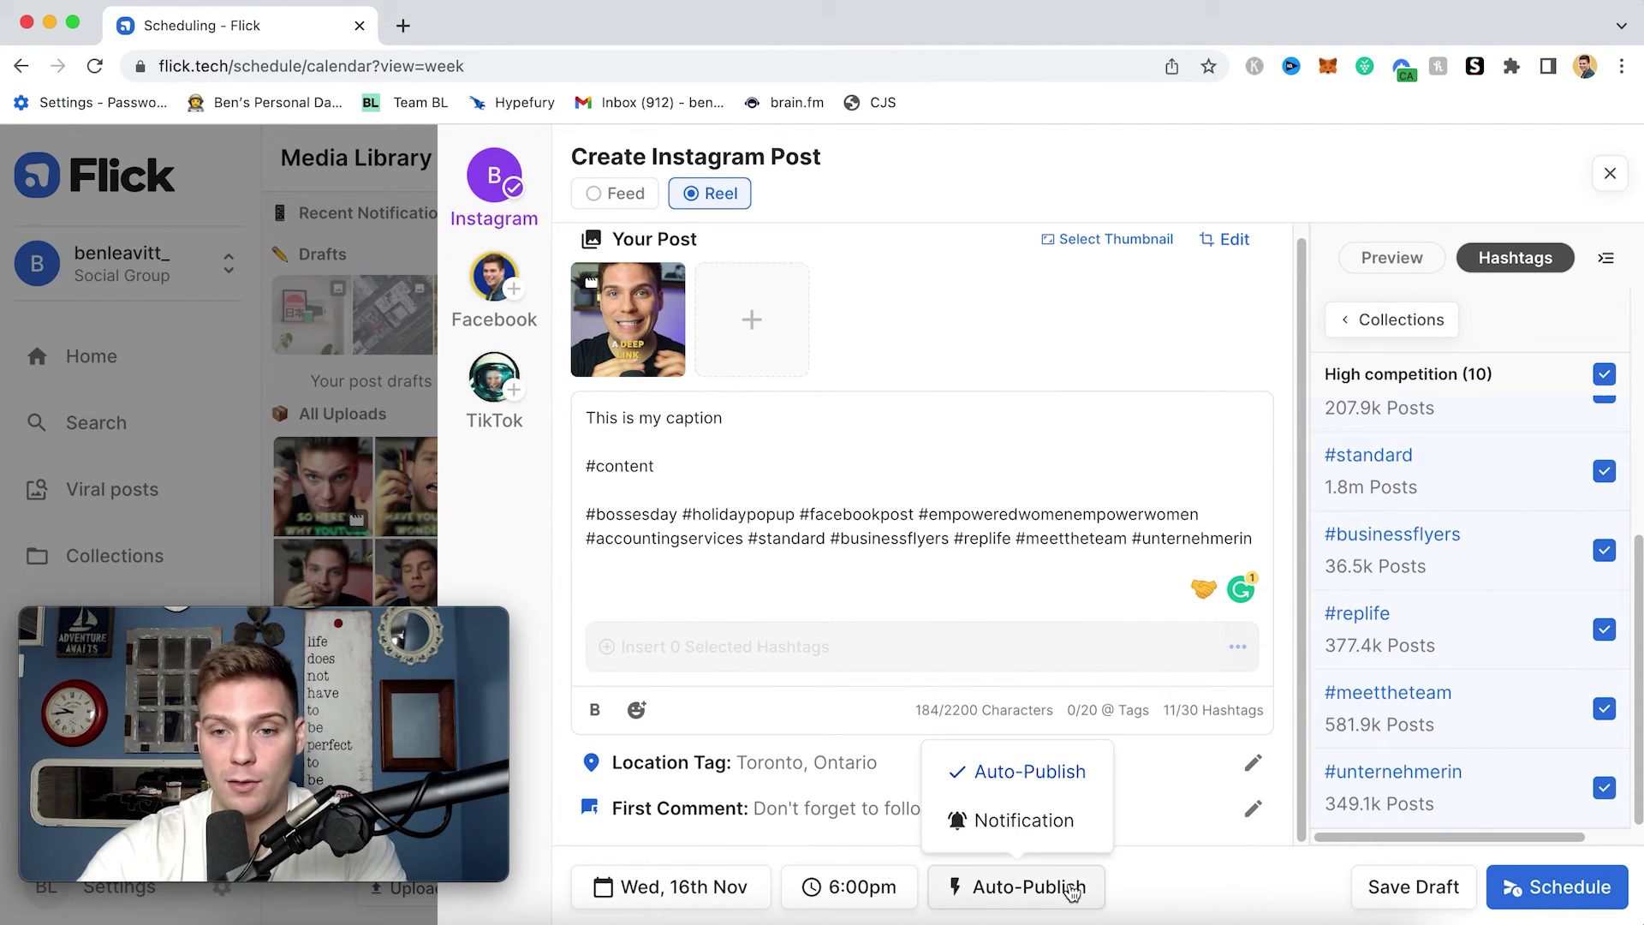
click(1027, 820)
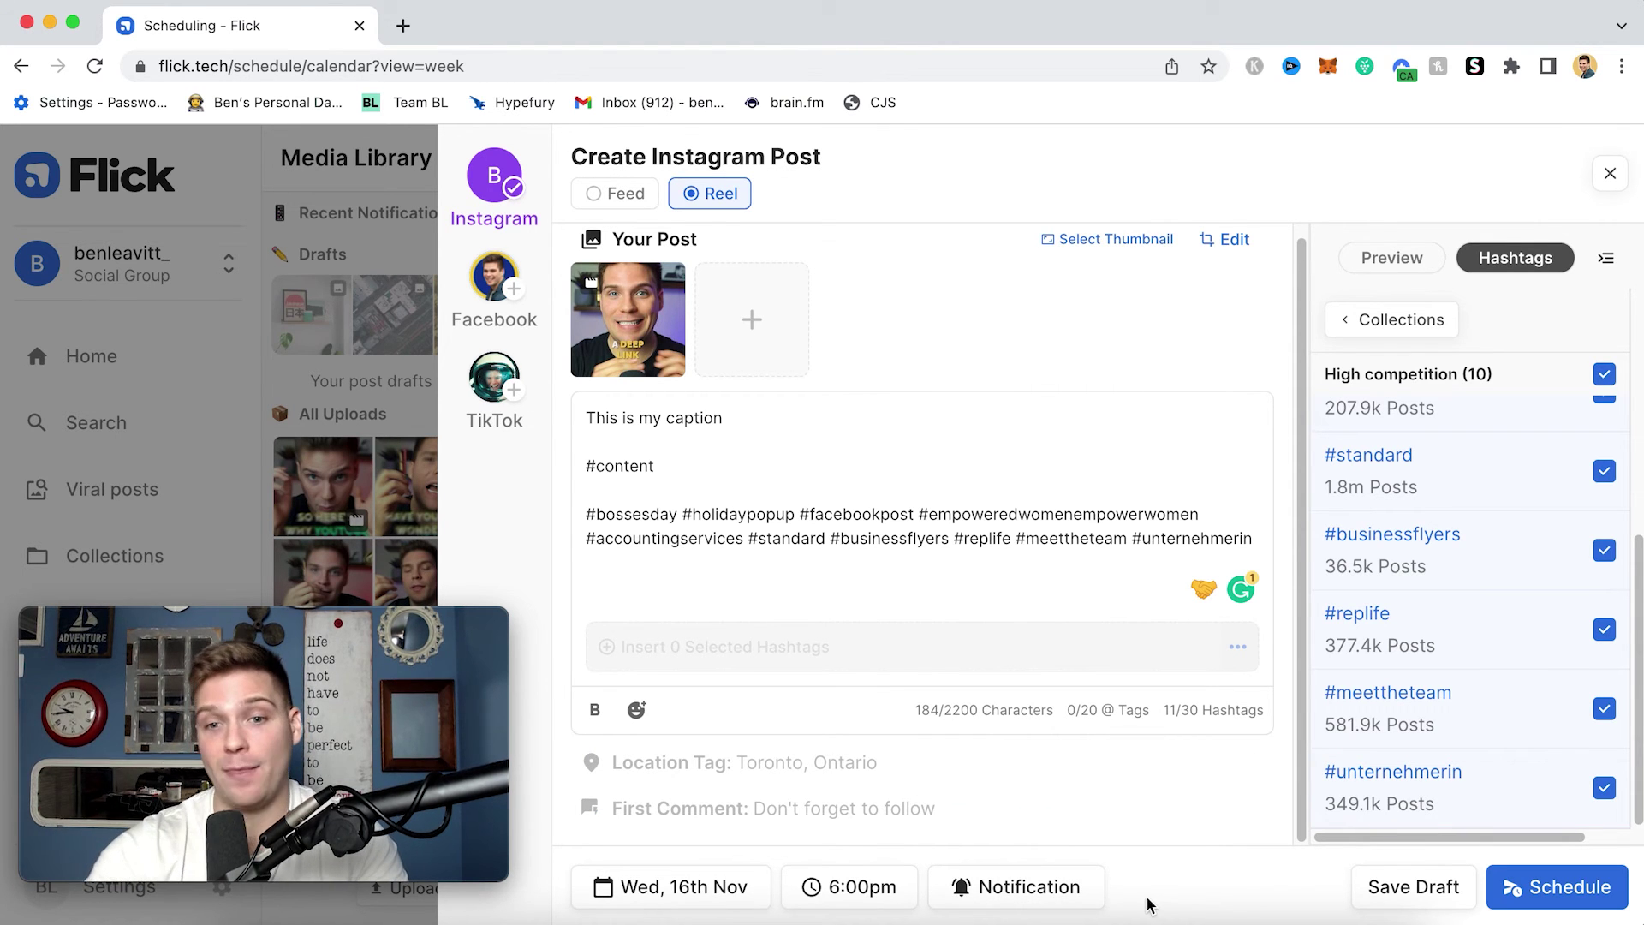
click(1077, 884)
click(1062, 778)
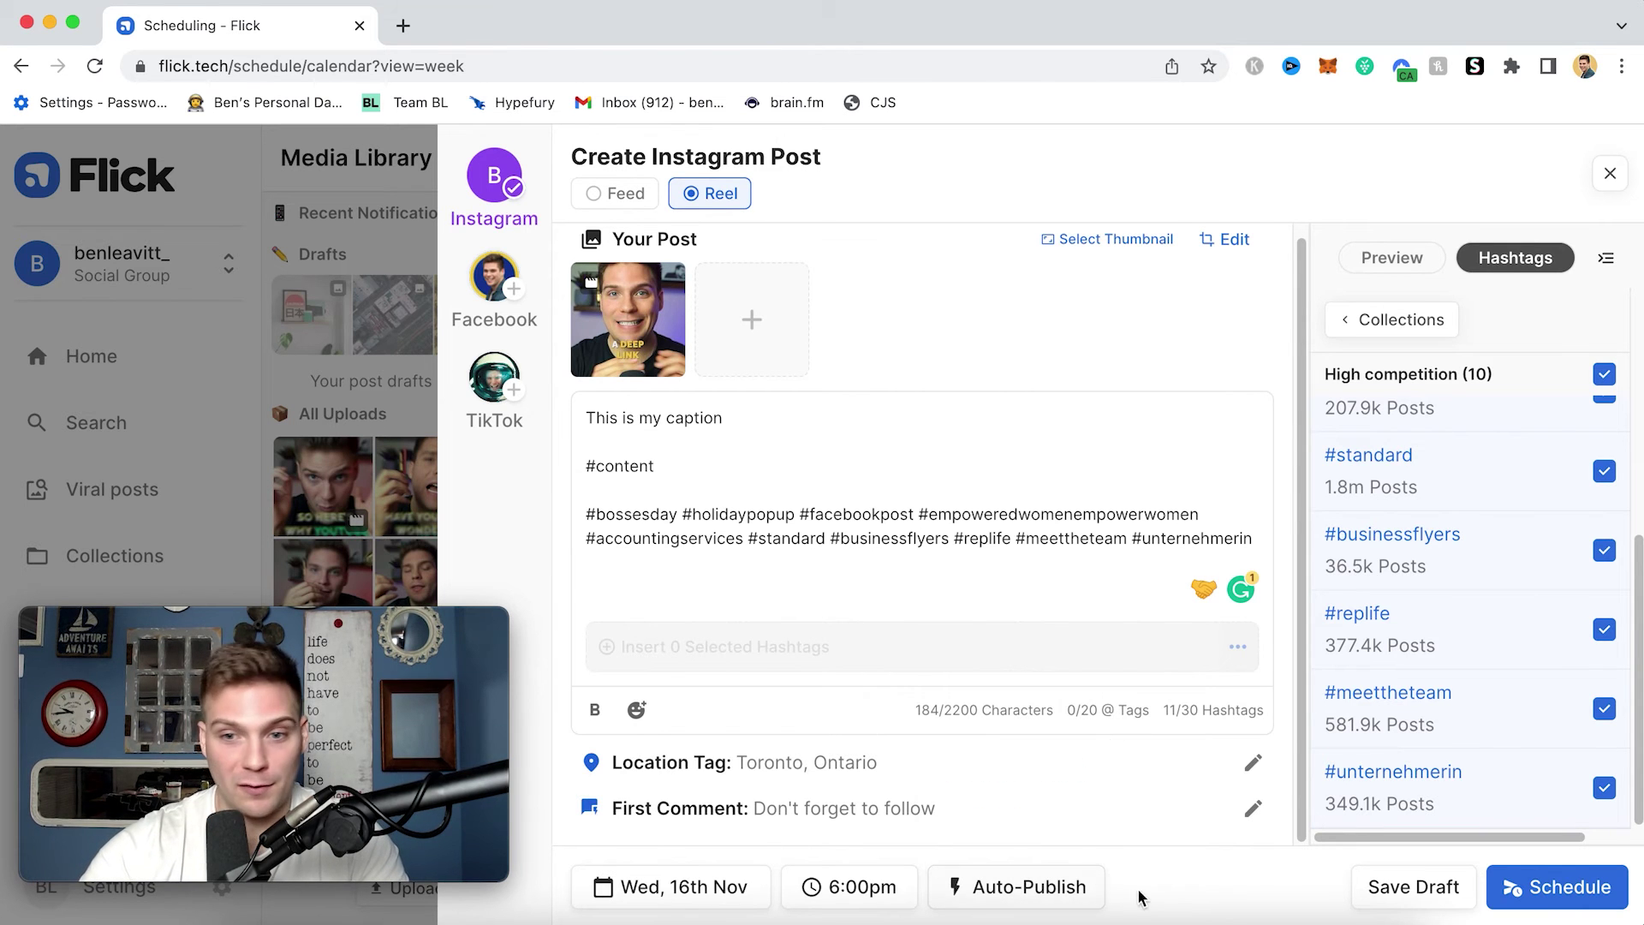
click(1059, 883)
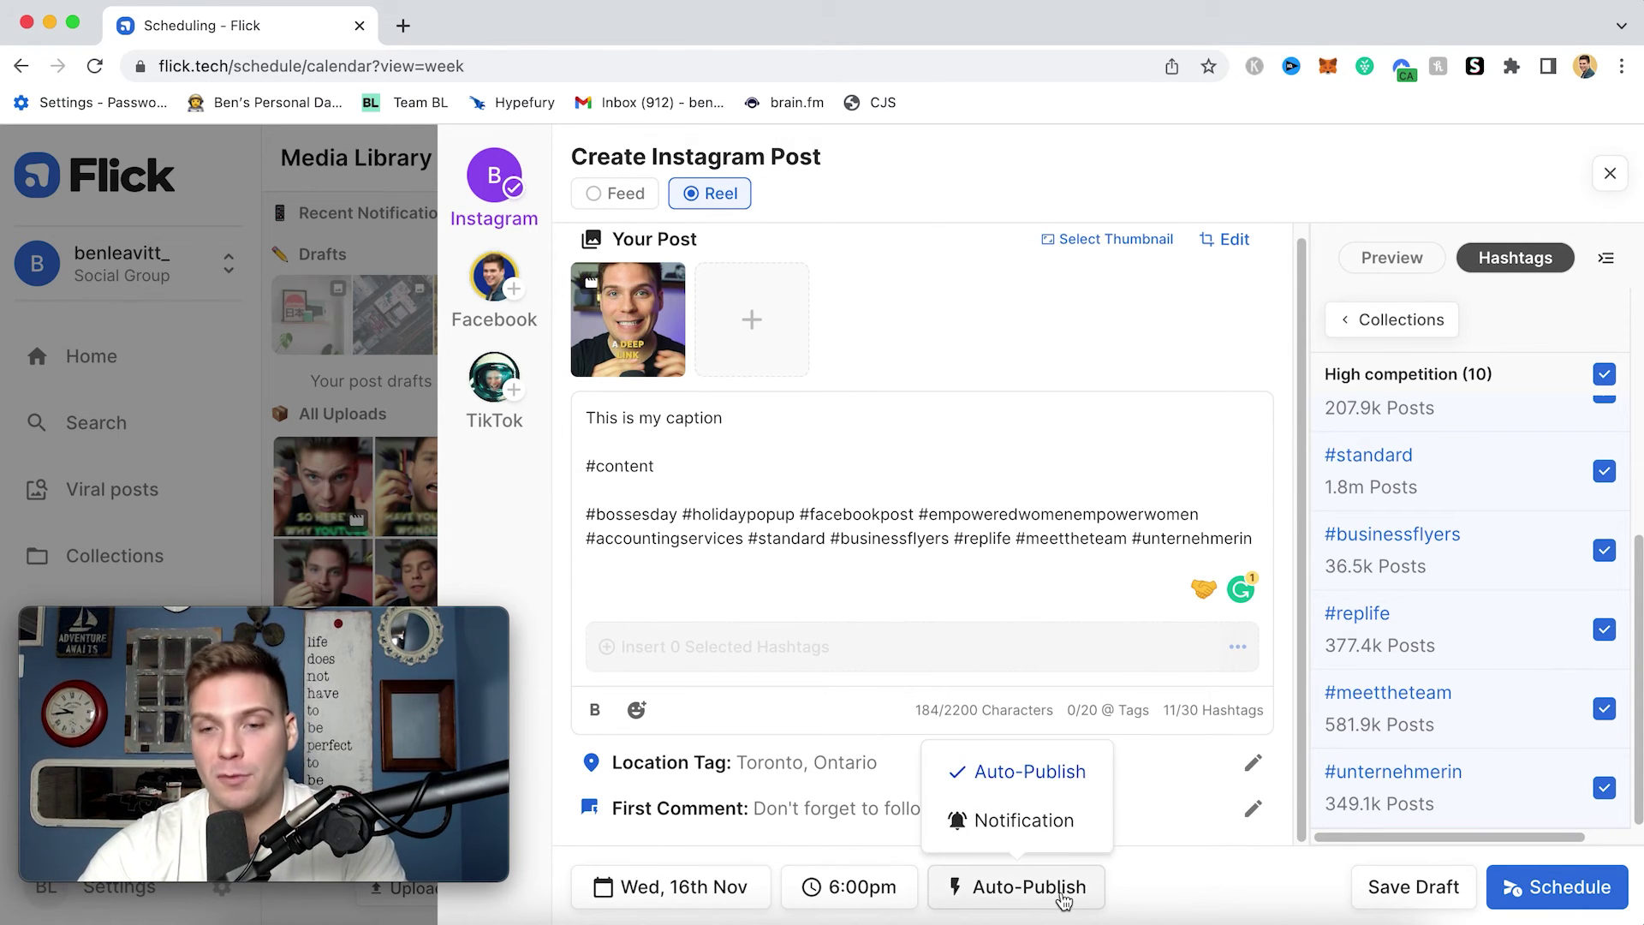
click(1060, 816)
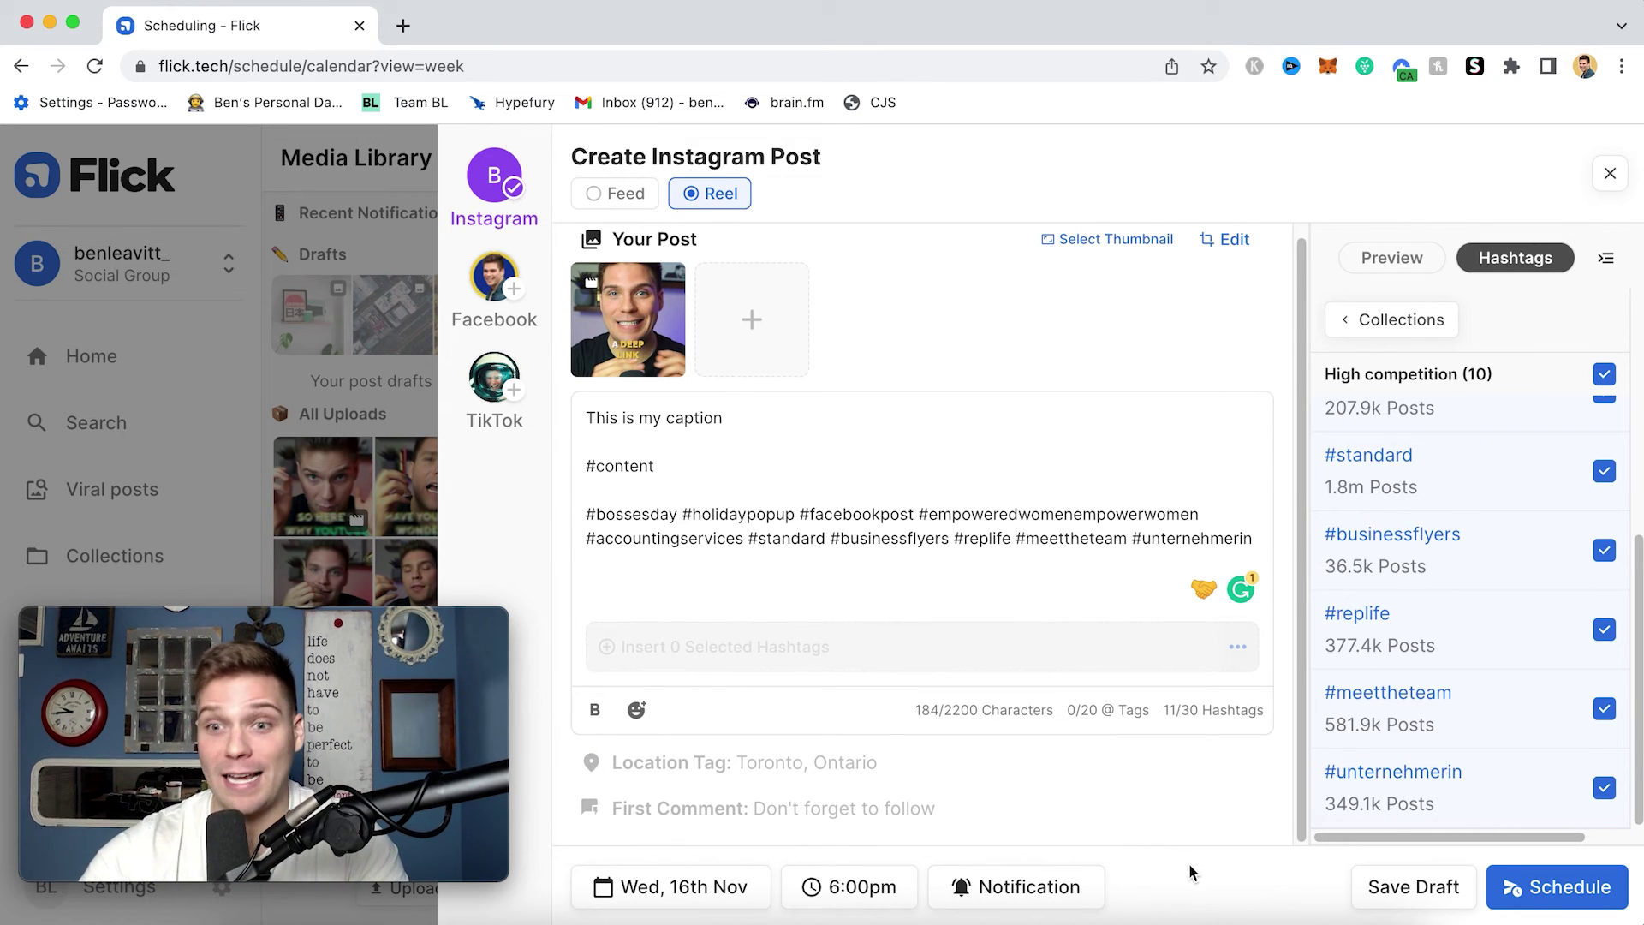
click(1062, 886)
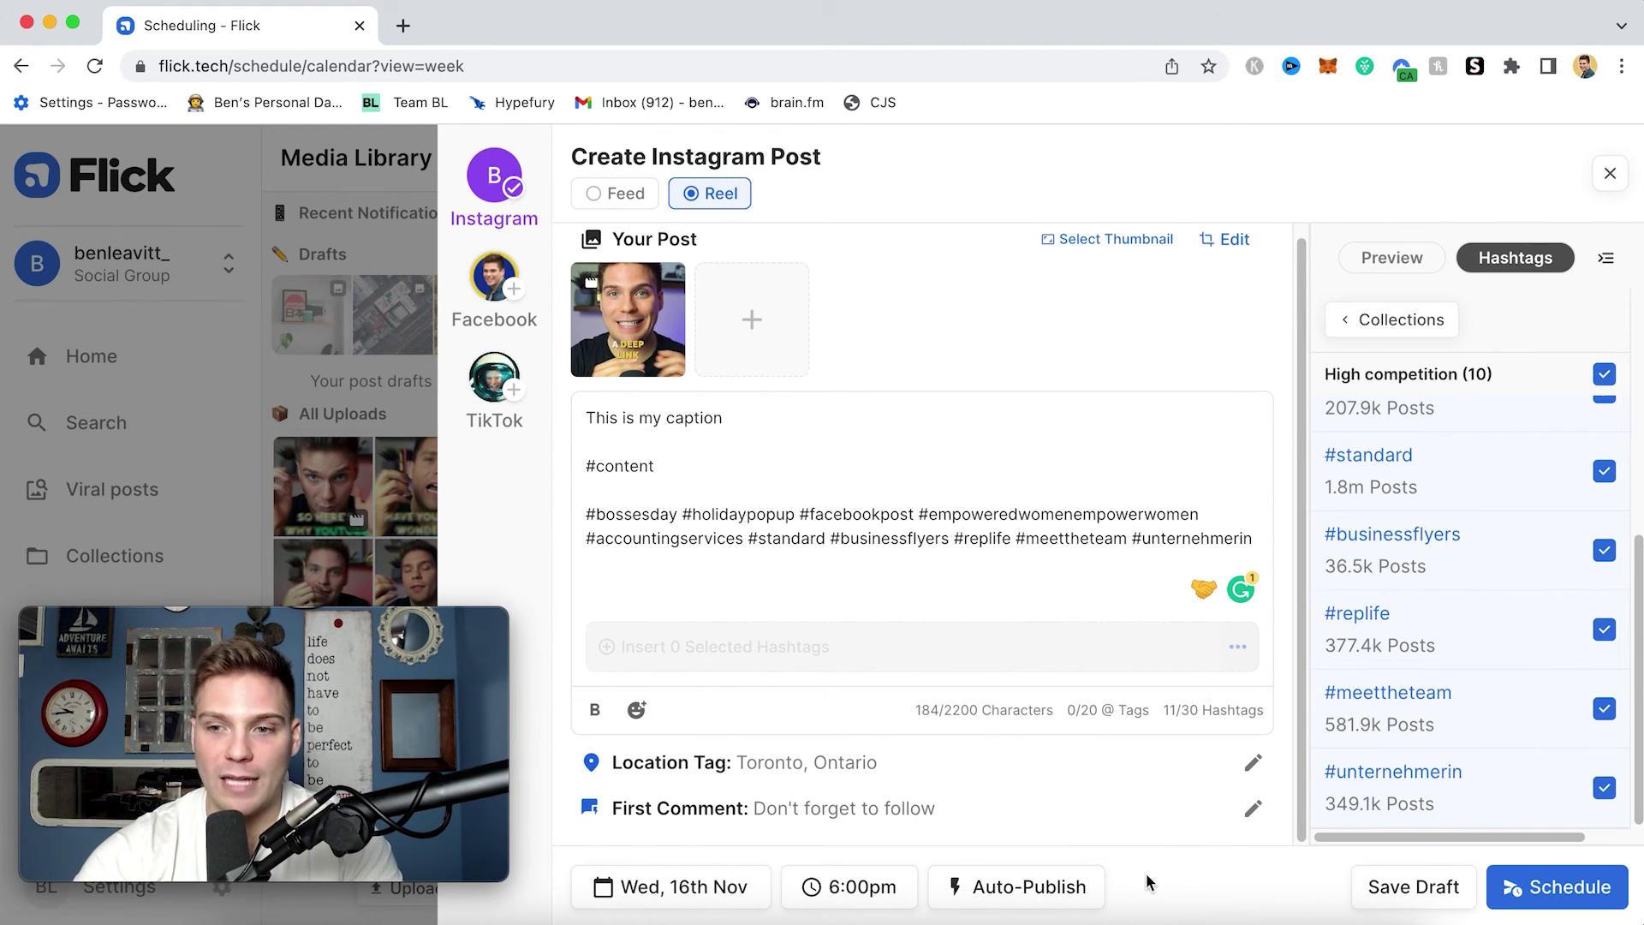
Schedule the reel, then open the Wednesday 6pm post from the calendar
click(1554, 895)
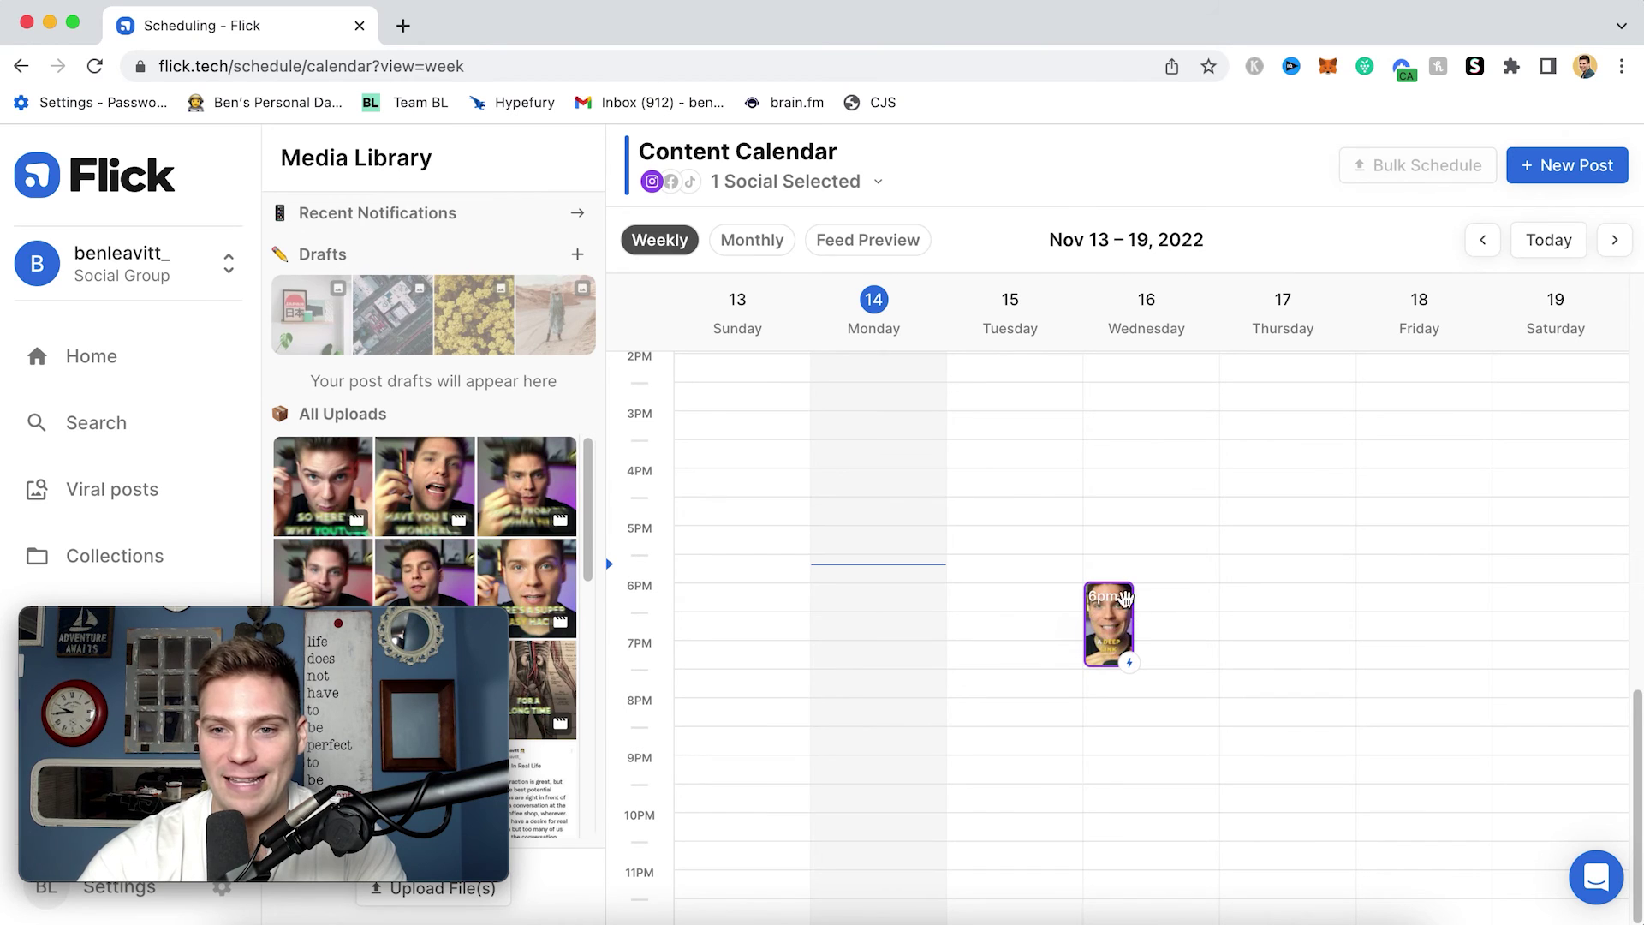
mouse_move(1088, 633)
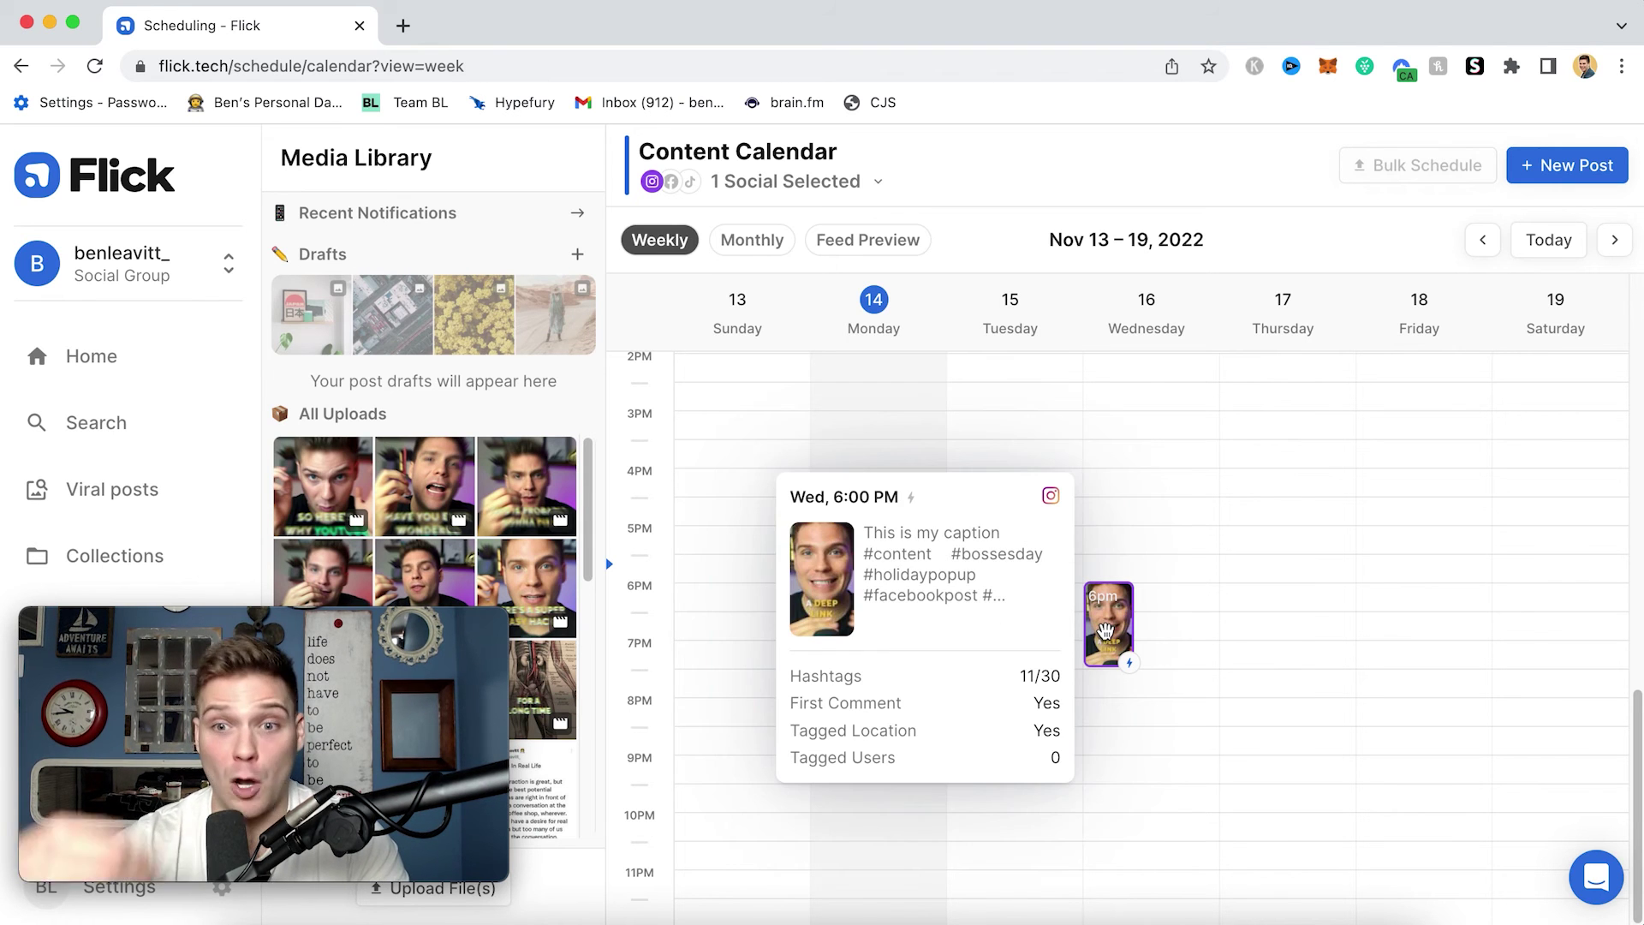
click(1106, 632)
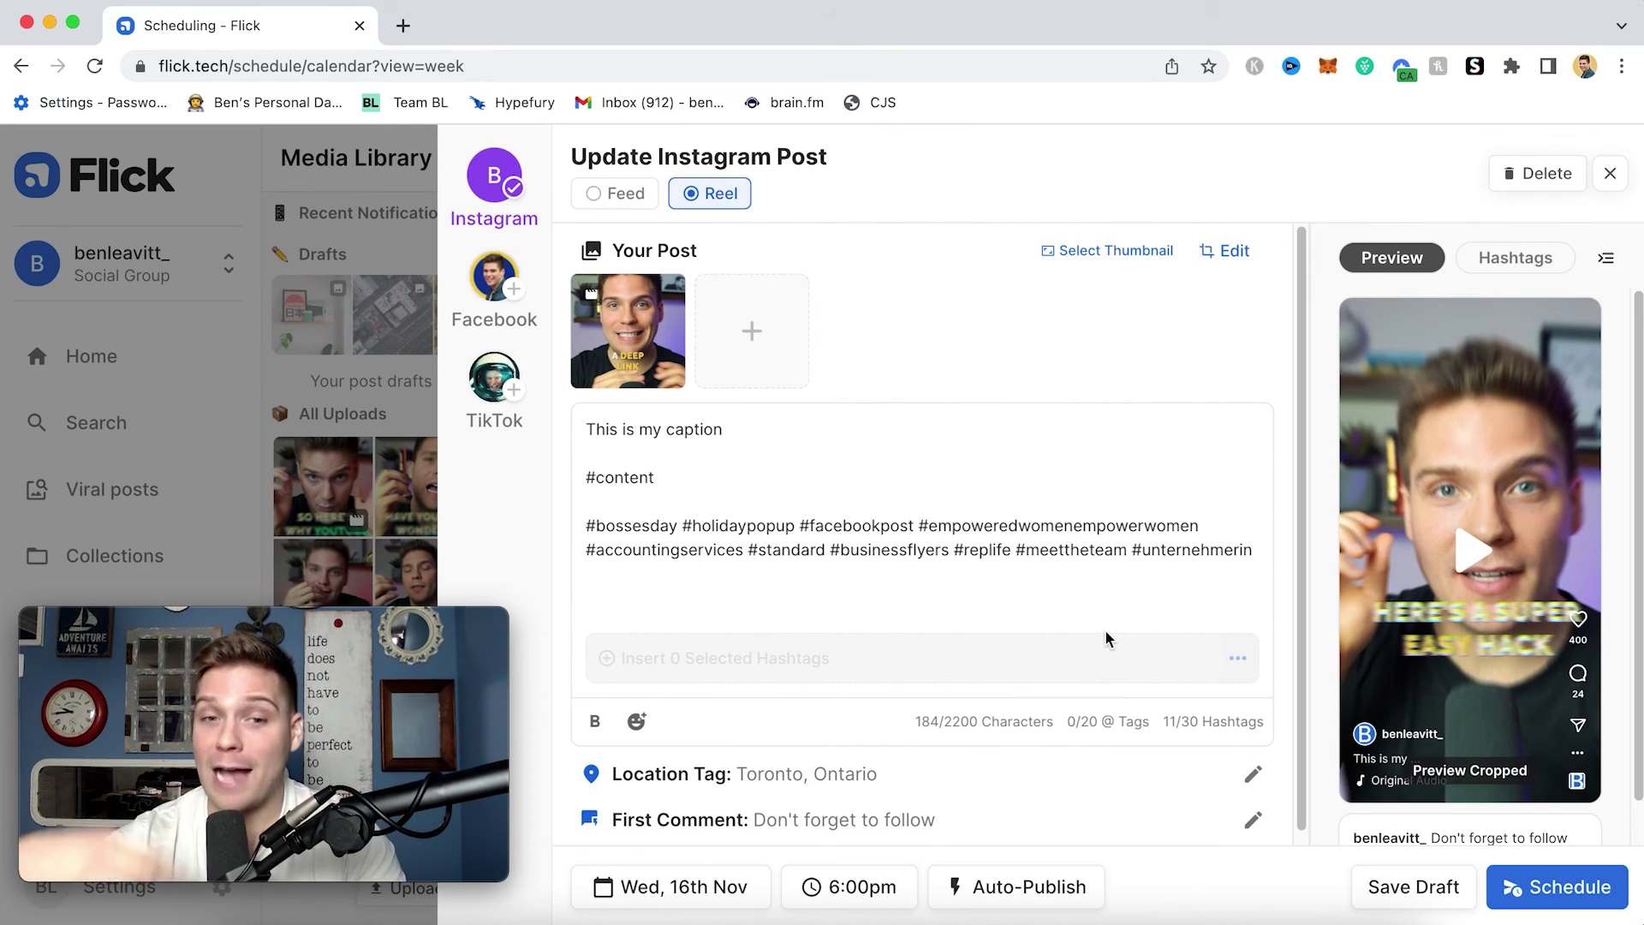
Delete the scheduled Wednesday 6pm post and confirm with OK
scroll(1132, 730, down, 1)
scroll(1113, 599, up, 1)
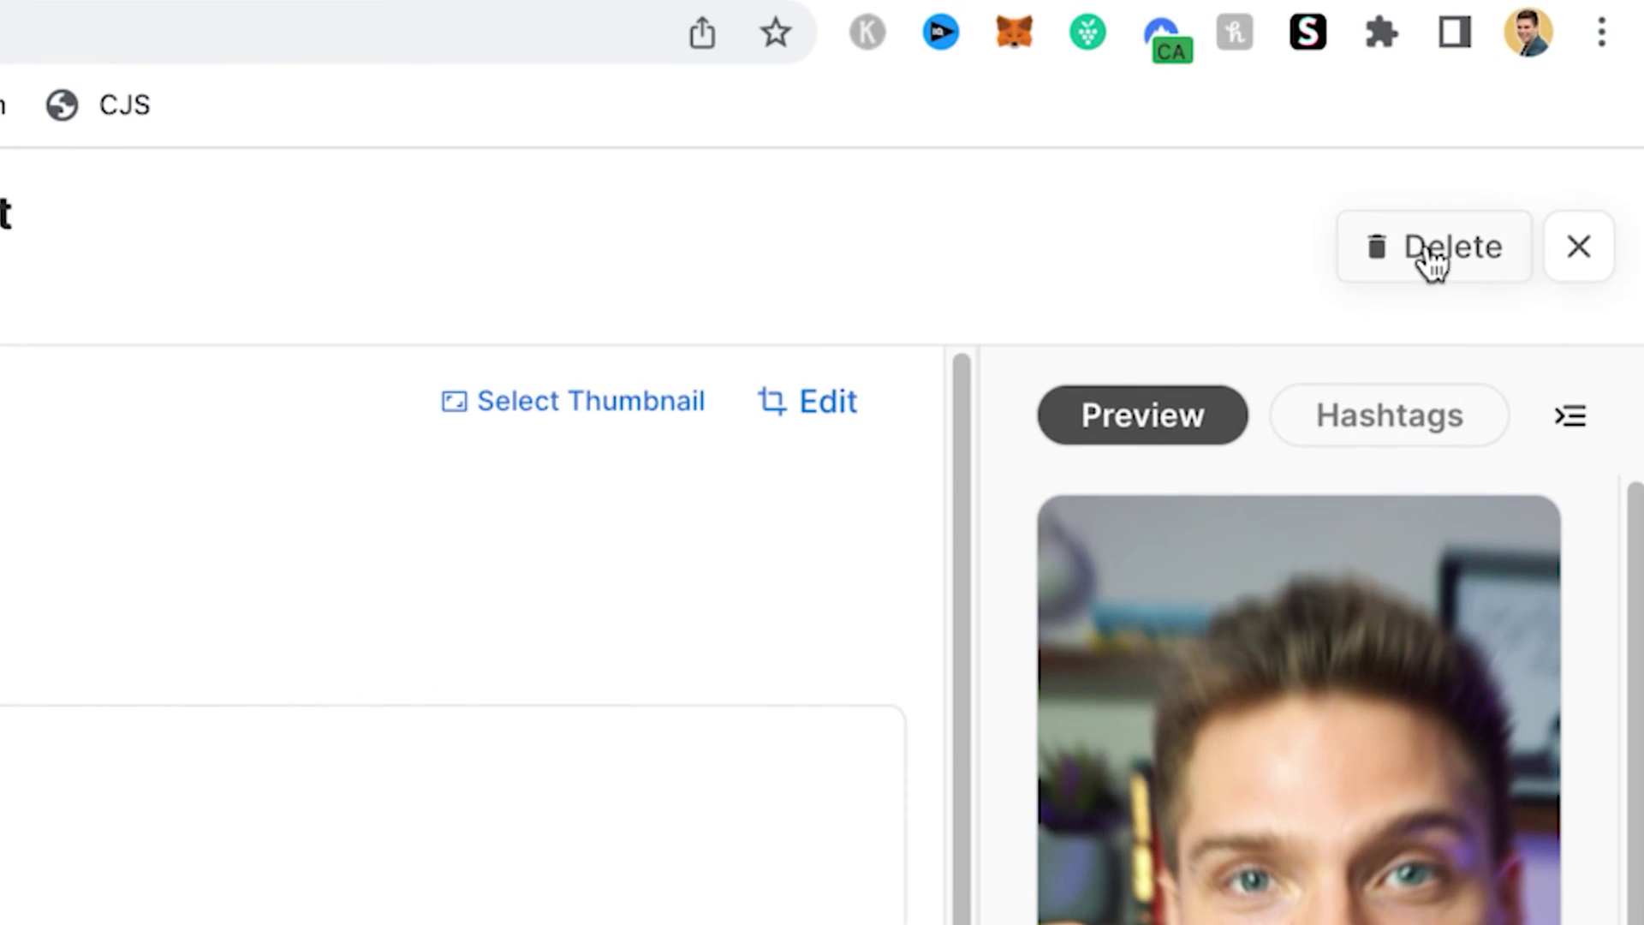
click(1432, 261)
click(385, 334)
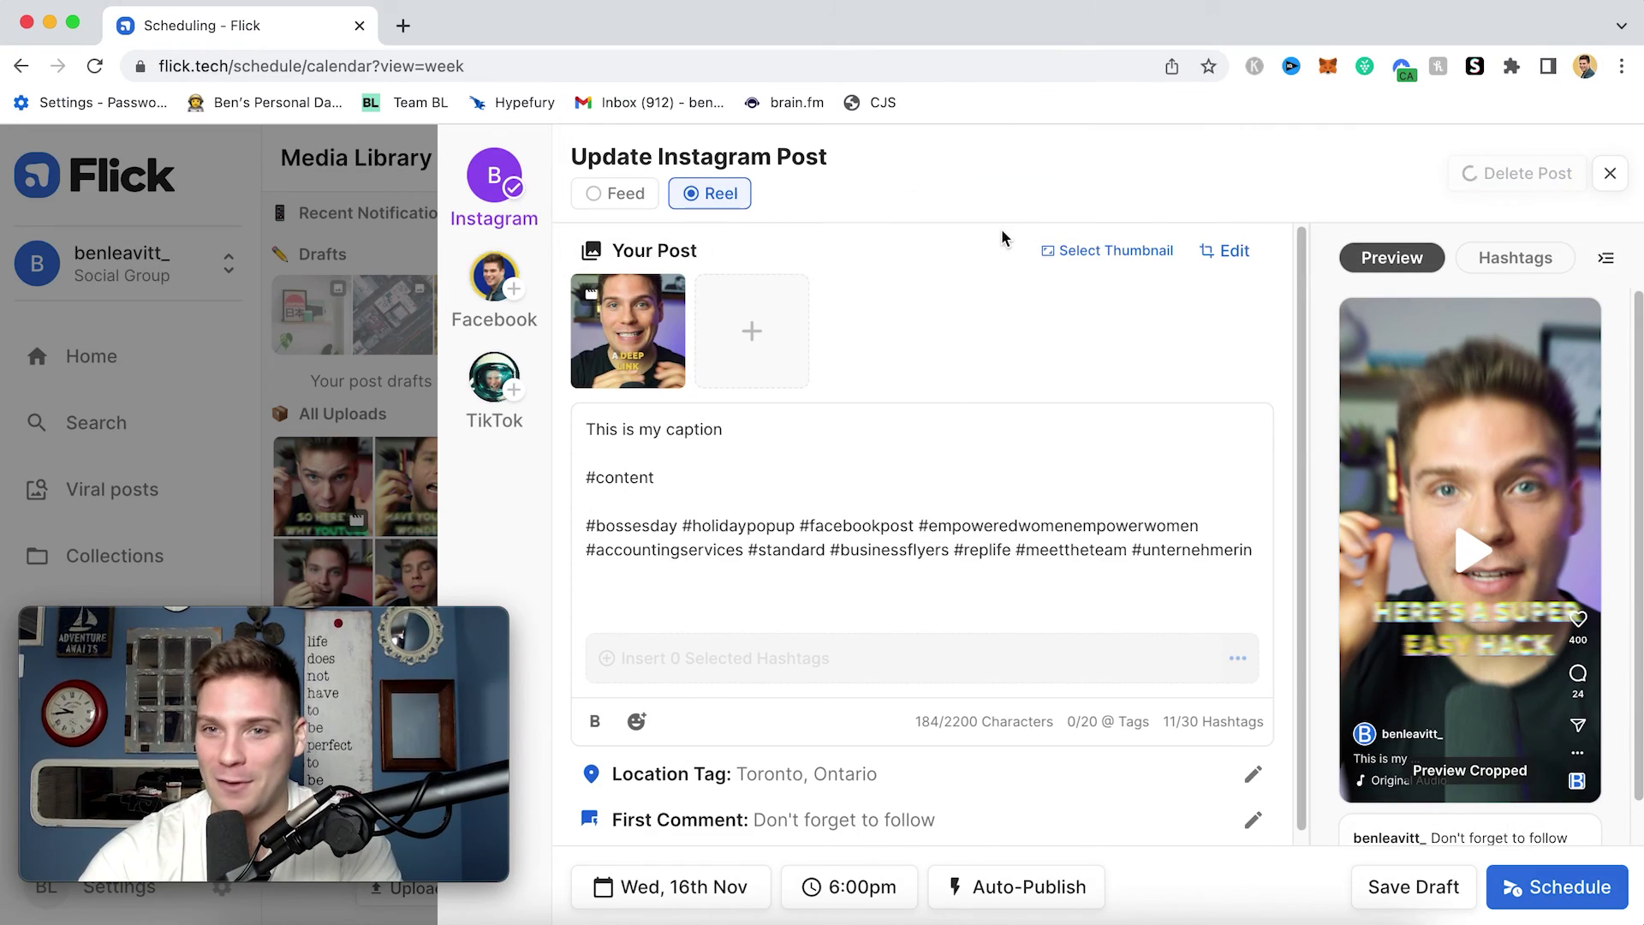